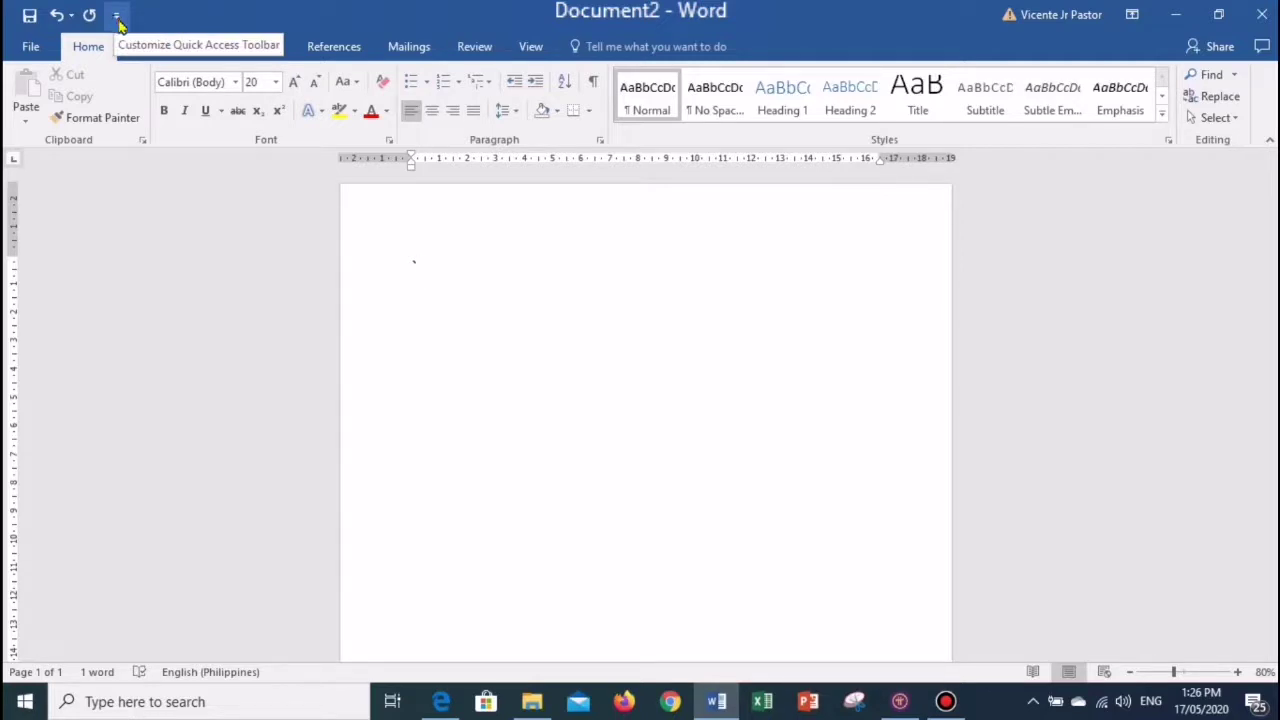
# - Add the Borders command from the All Commands list to the Quick Access Toolbar
pyautogui.click(116, 20)
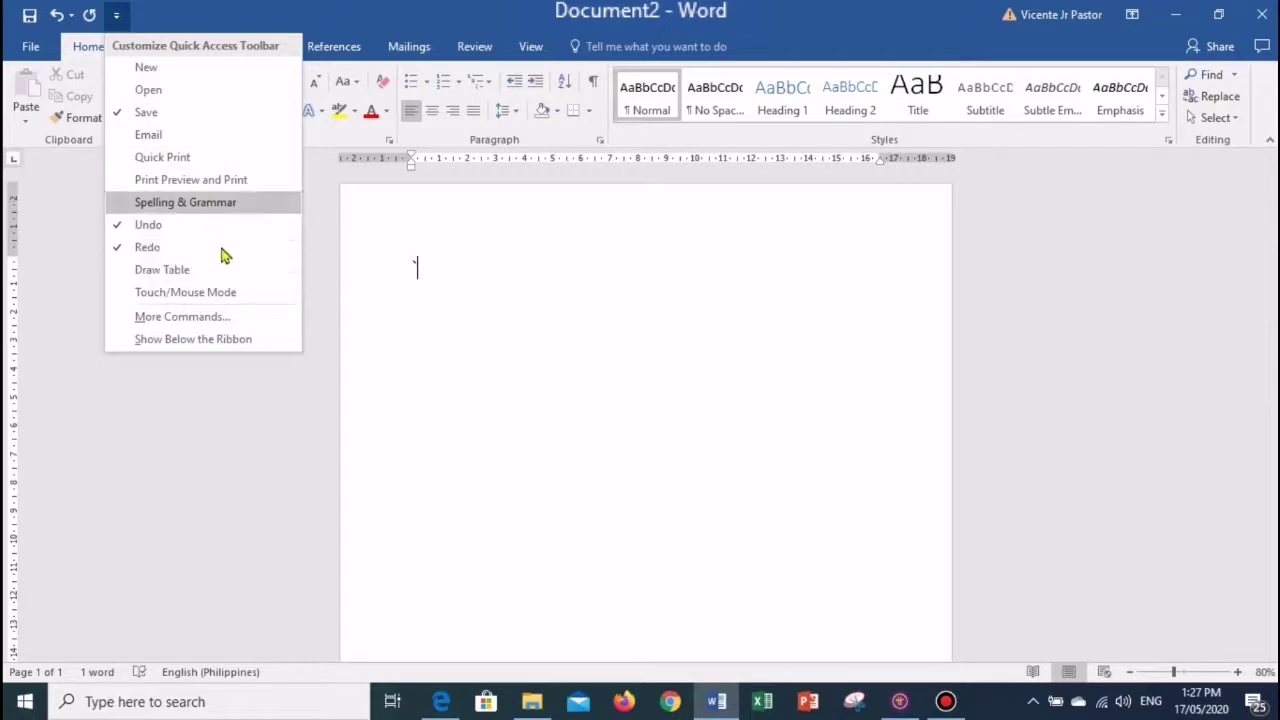
pyautogui.click(182, 317)
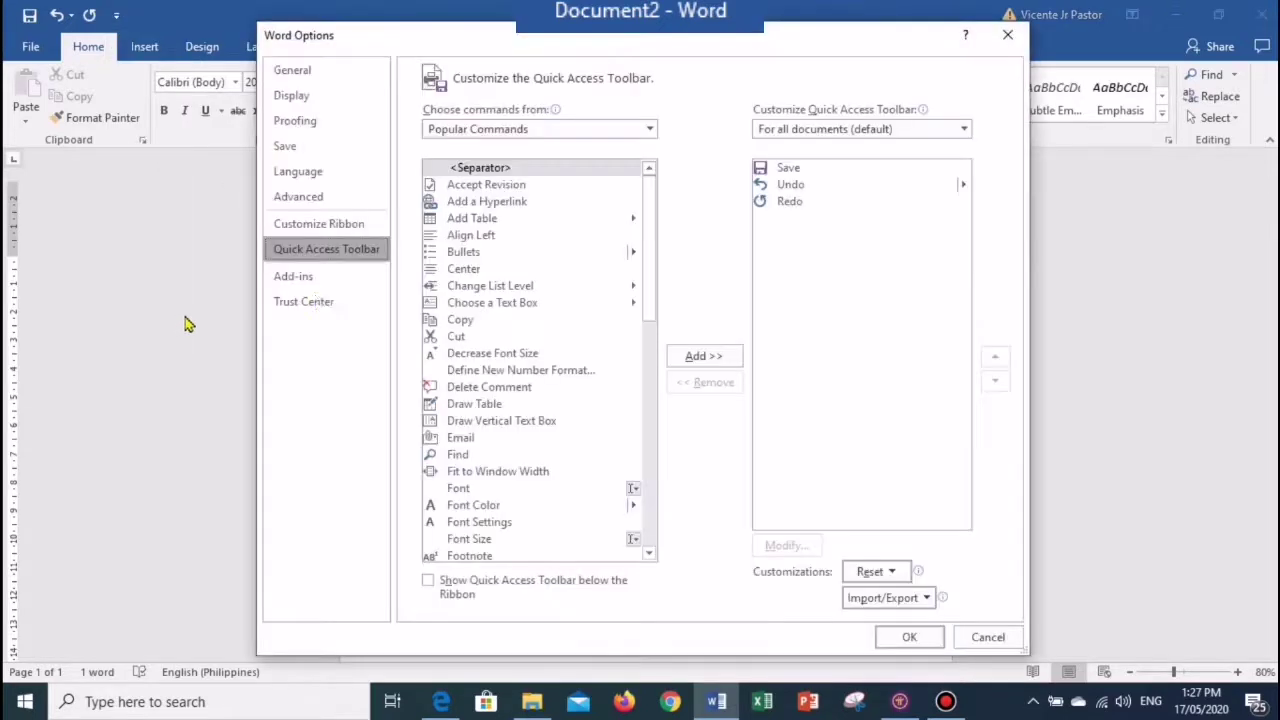
pyautogui.click(650, 130)
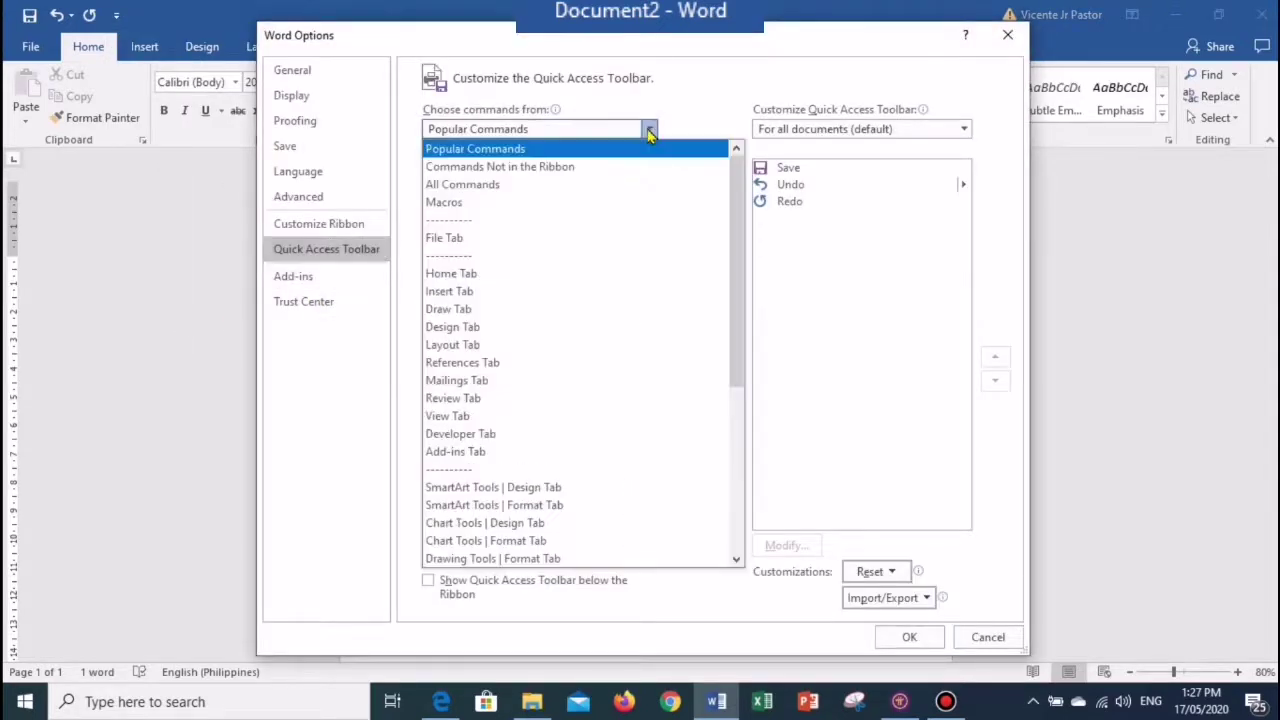
pyautogui.click(476, 187)
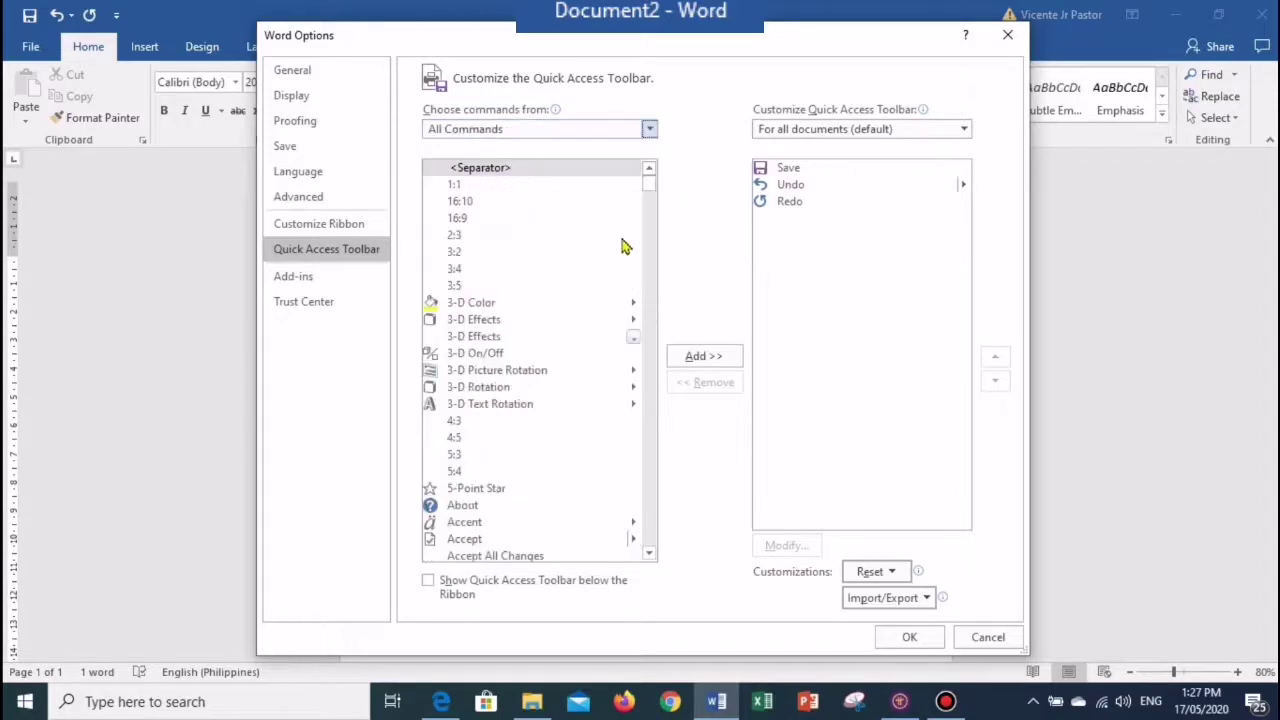
pyautogui.moveTo(652, 188); pyautogui.dragTo(657, 232)
pyautogui.scroll(-15, 658, 233)
pyautogui.scroll(20, 658, 233)
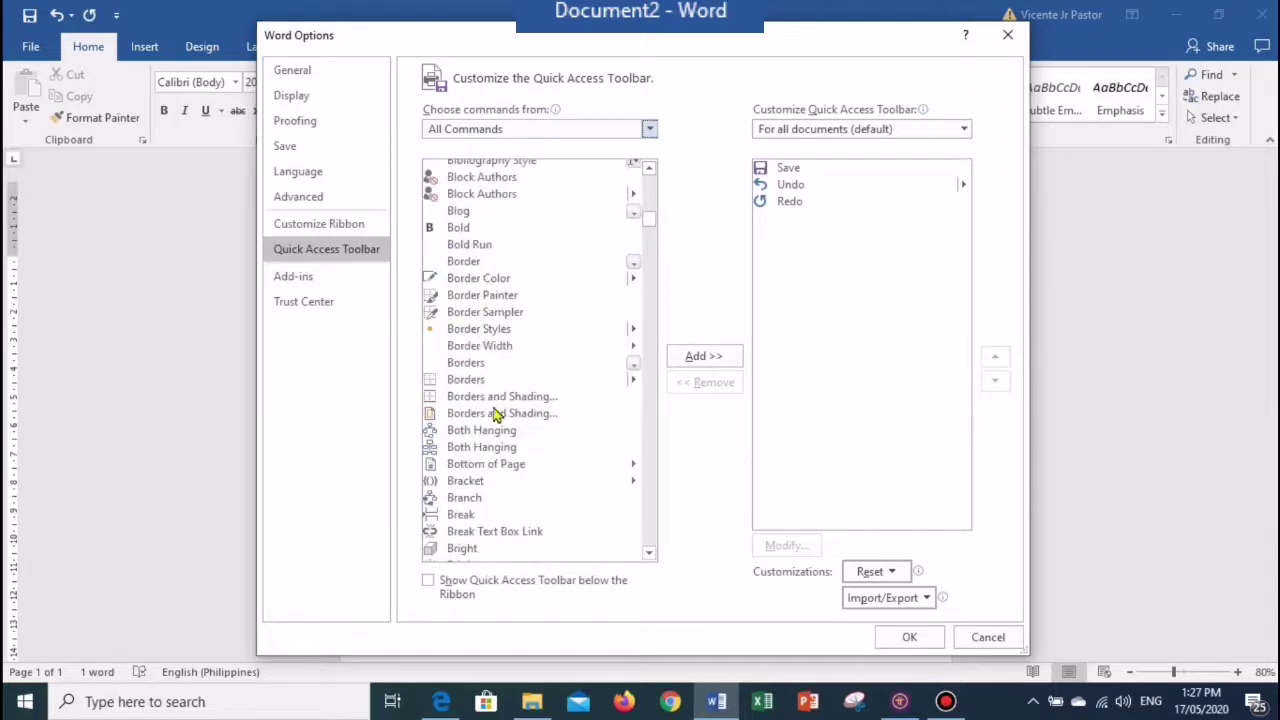
pyautogui.click(470, 364)
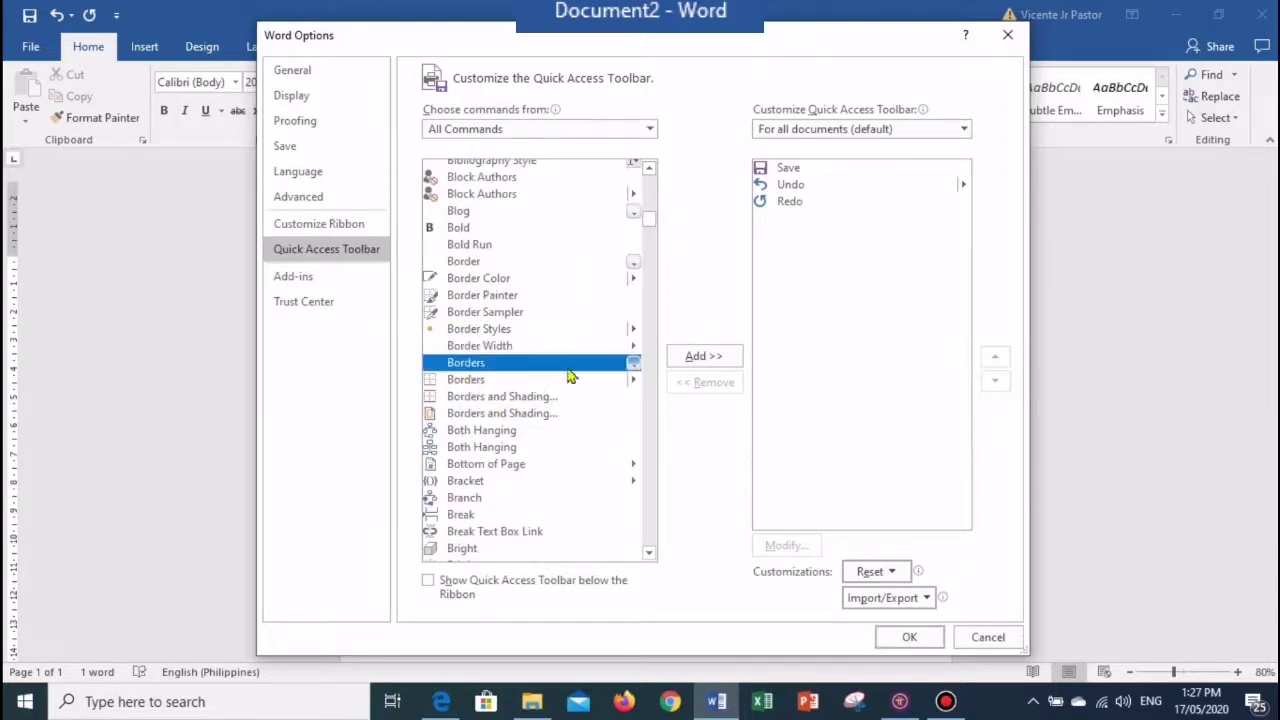
pyautogui.click(703, 357)
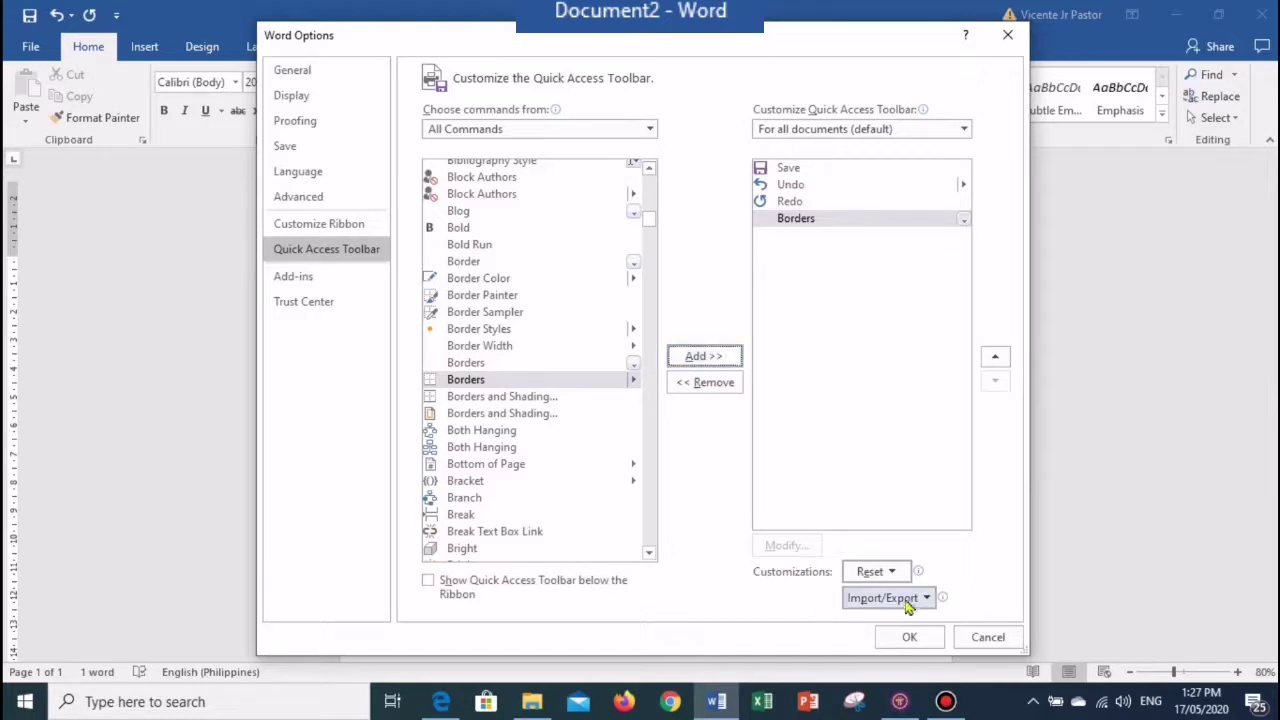
pyautogui.click(899, 640)
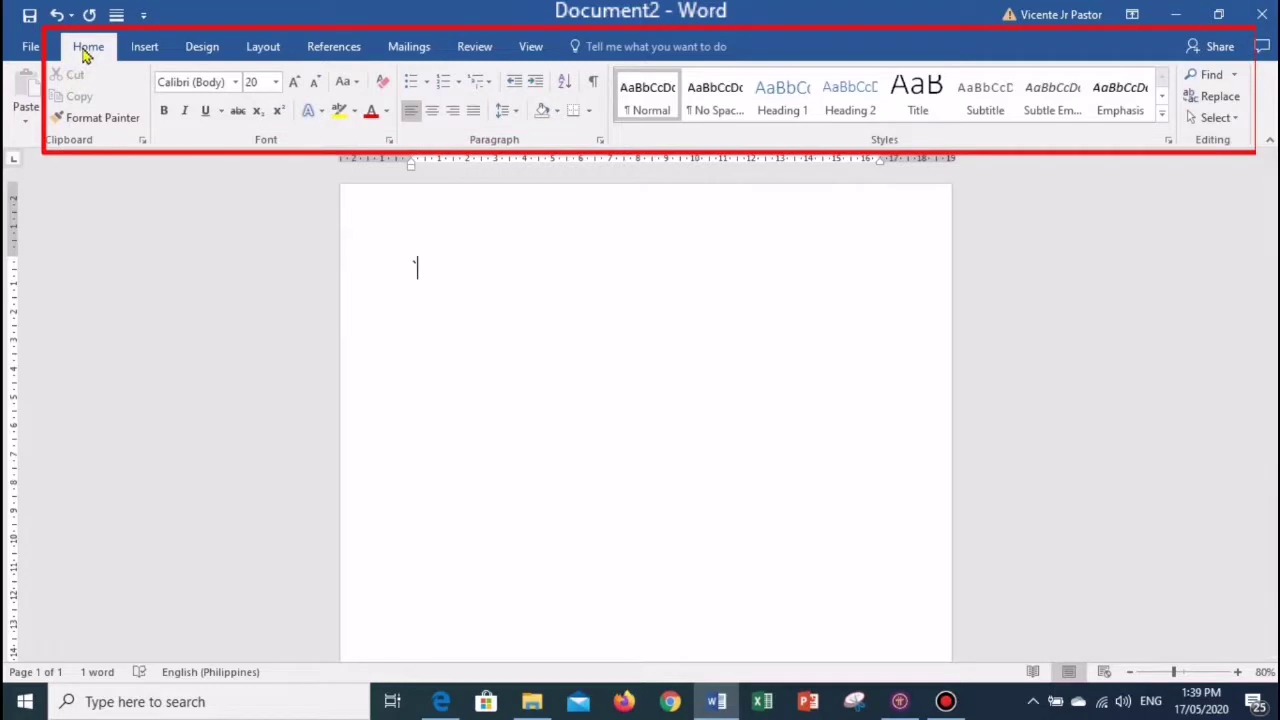
# - Look through the Insert, Design, Layout, References, Mailings, Review and View command sets, return to Home, and open the document's Info page
pyautogui.click(144, 50)
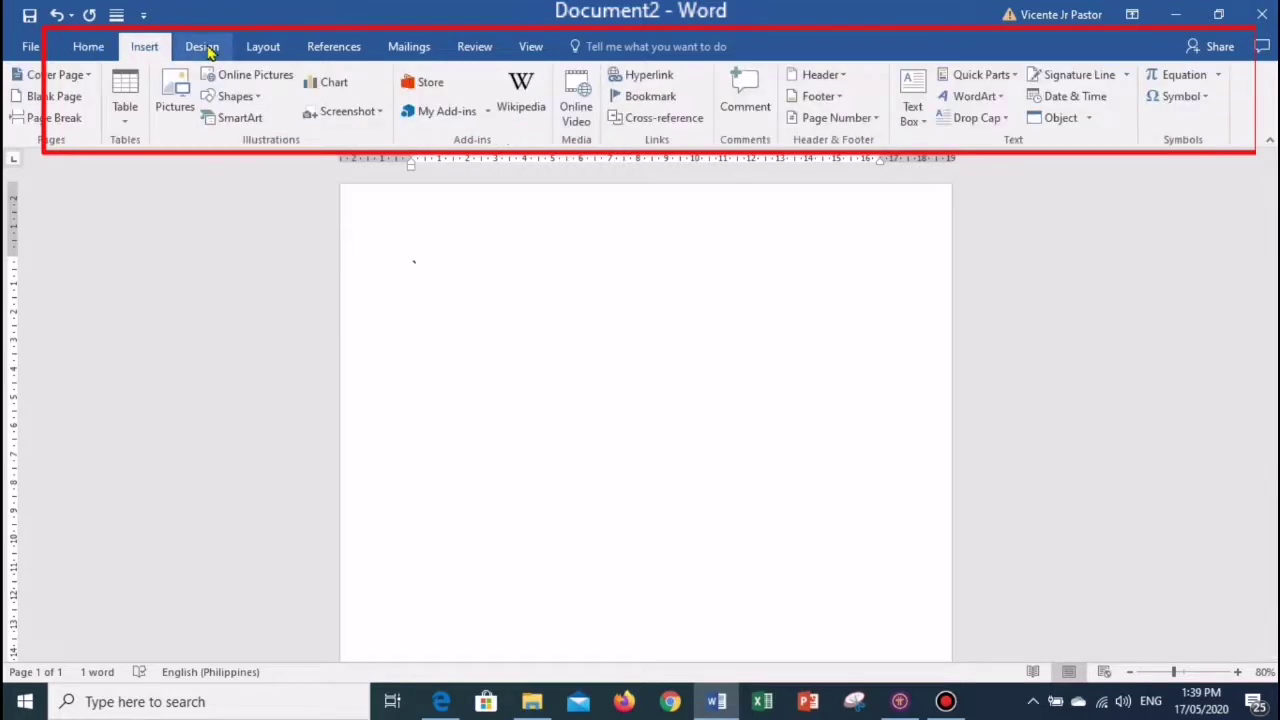
pyautogui.click(205, 48)
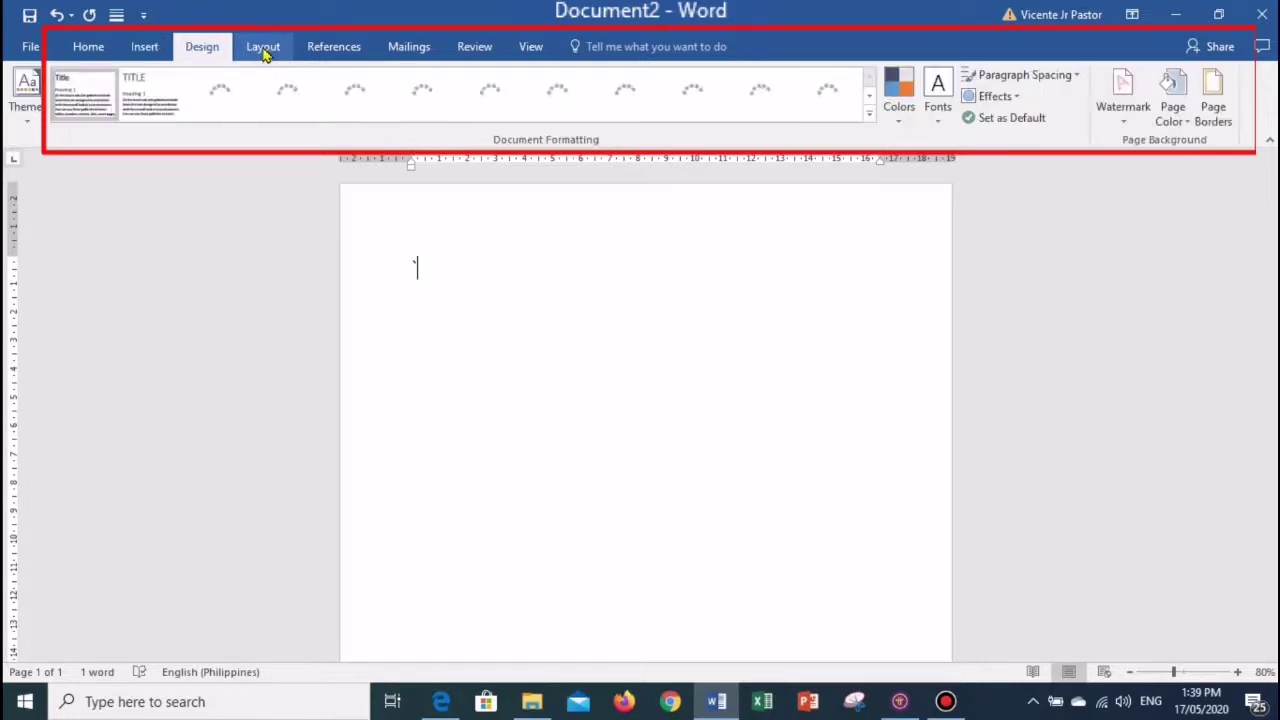
pyautogui.click(262, 50)
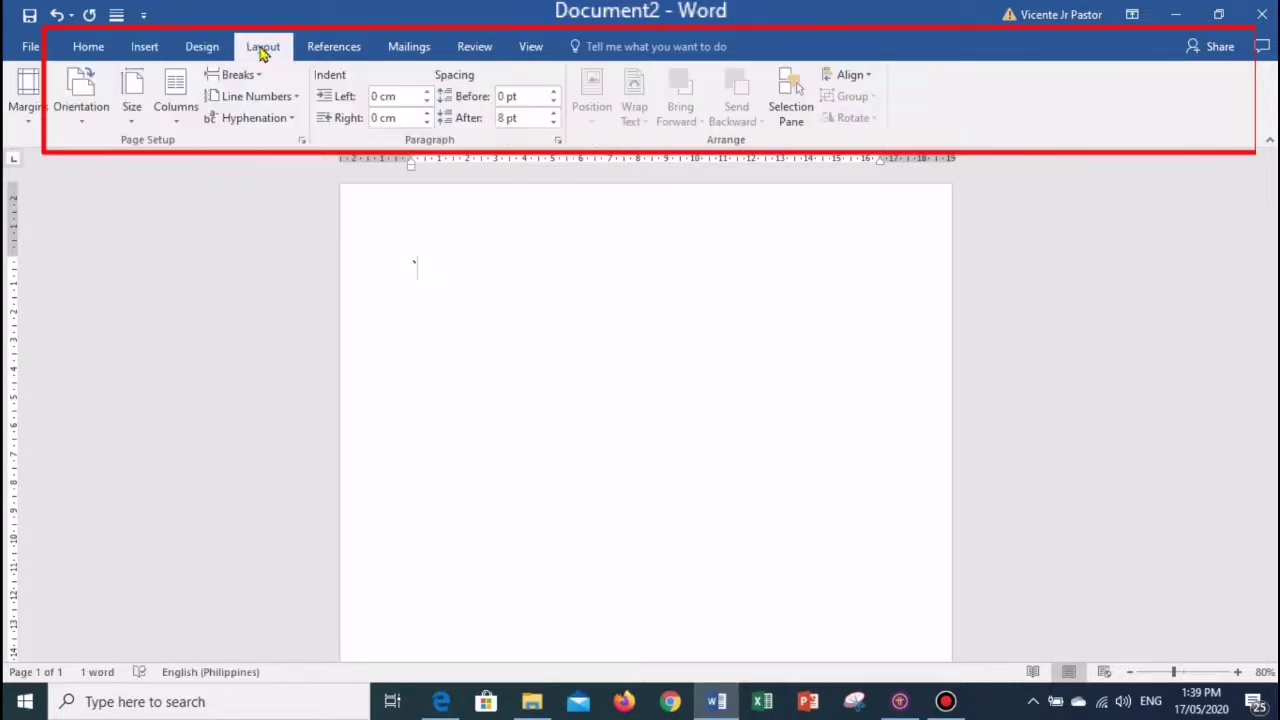
pyautogui.click(322, 50)
pyautogui.click(410, 50)
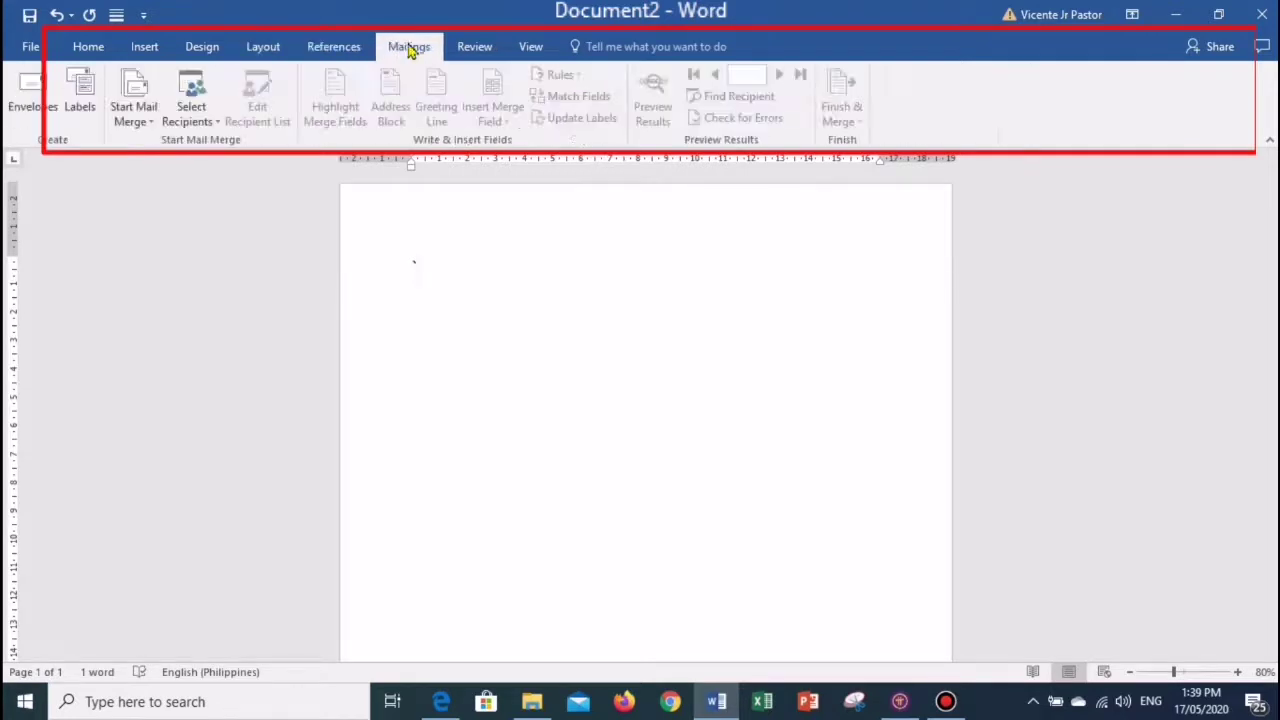
pyautogui.click(465, 52)
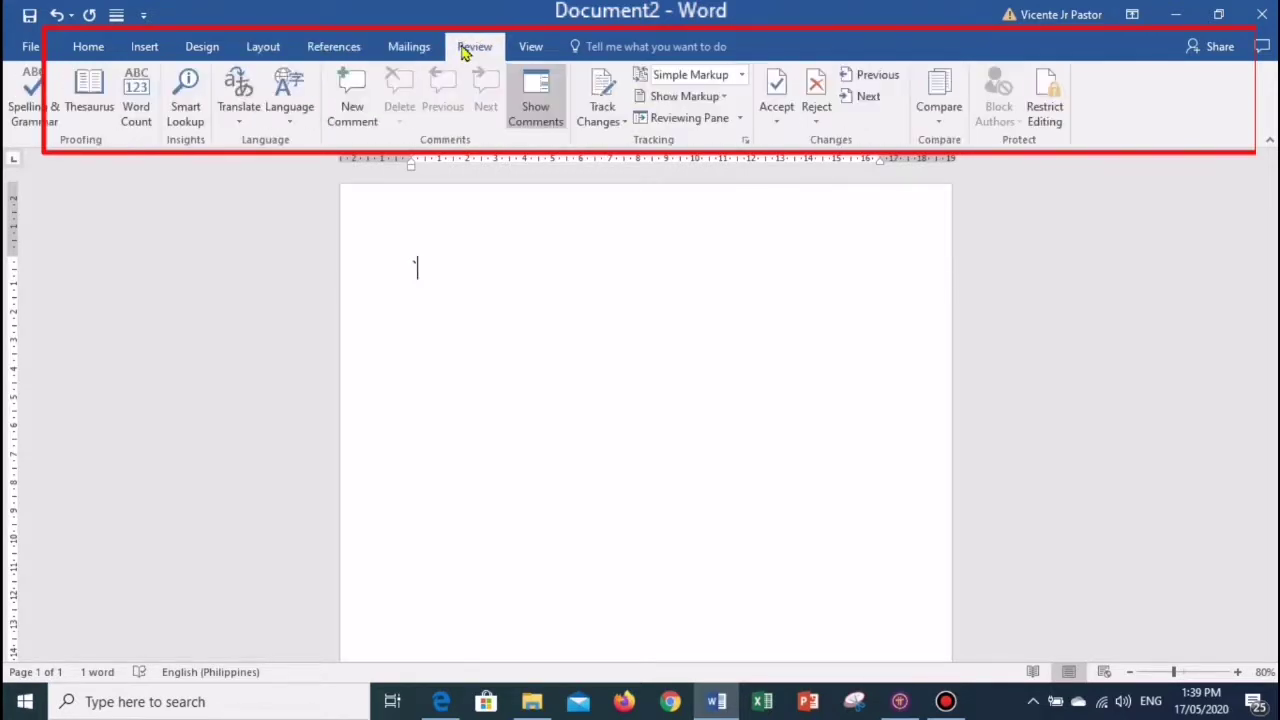
pyautogui.click(538, 50)
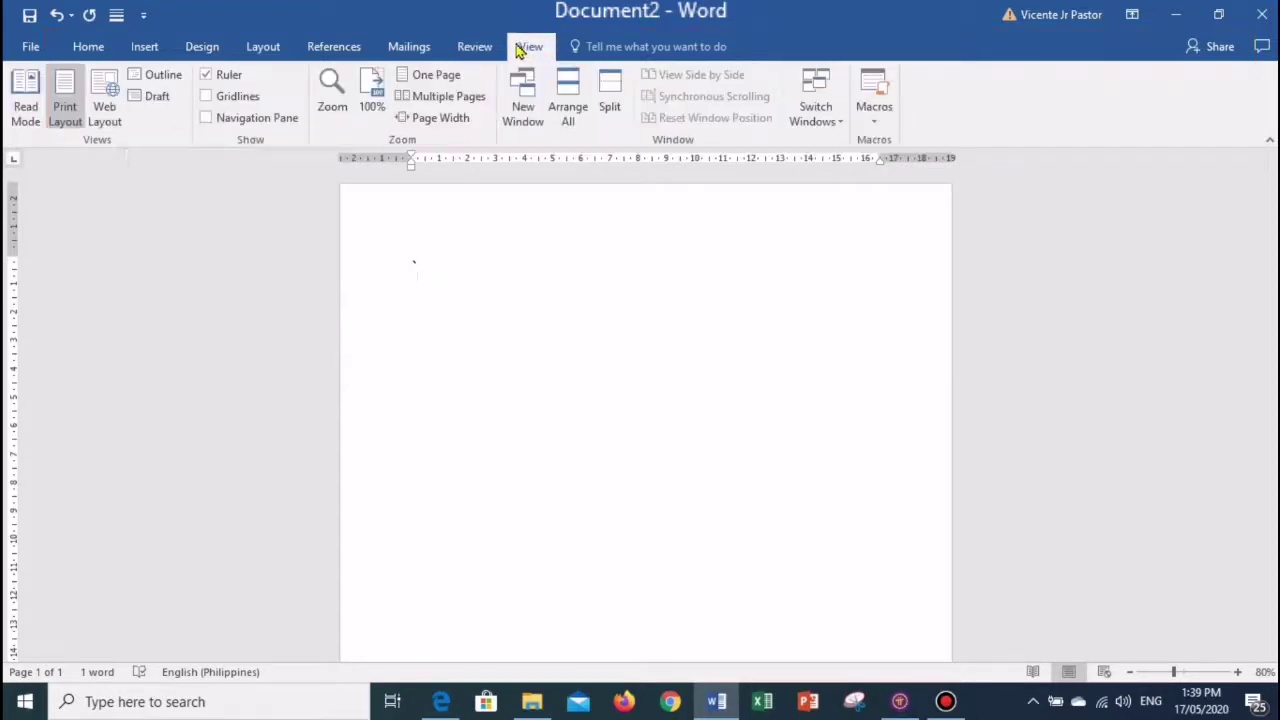
pyautogui.click(88, 48)
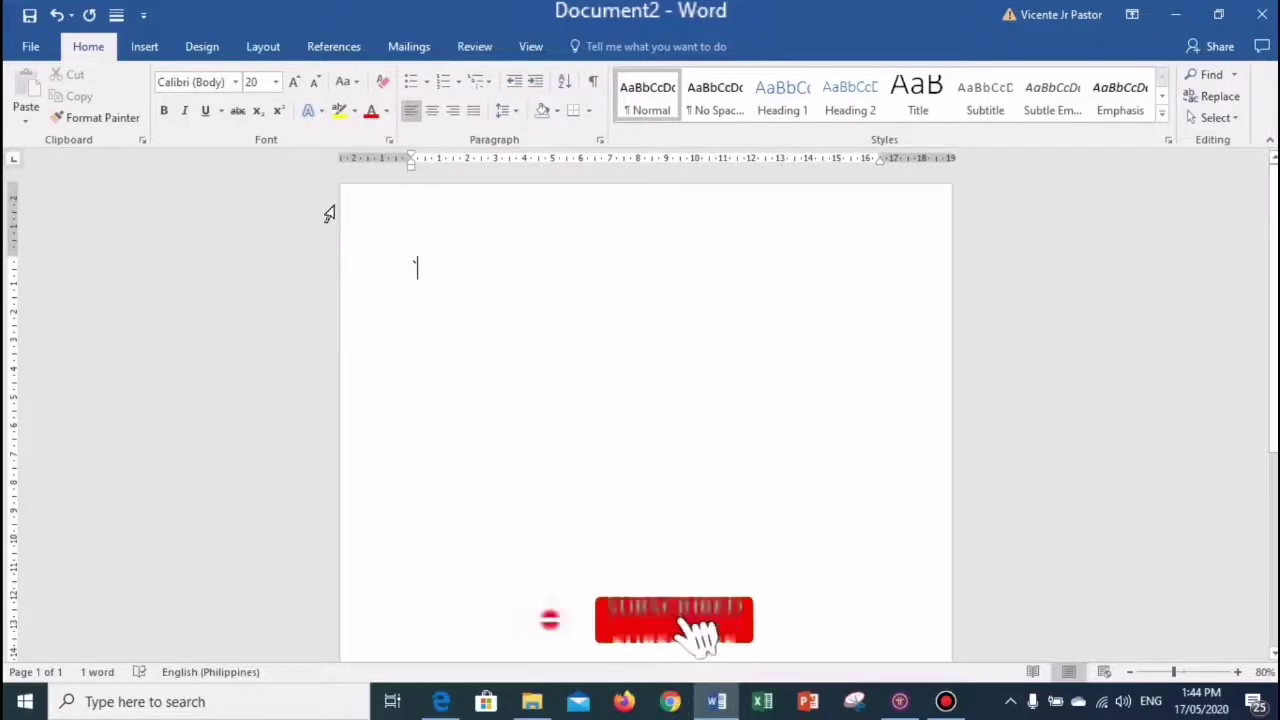
pyautogui.click(33, 56)
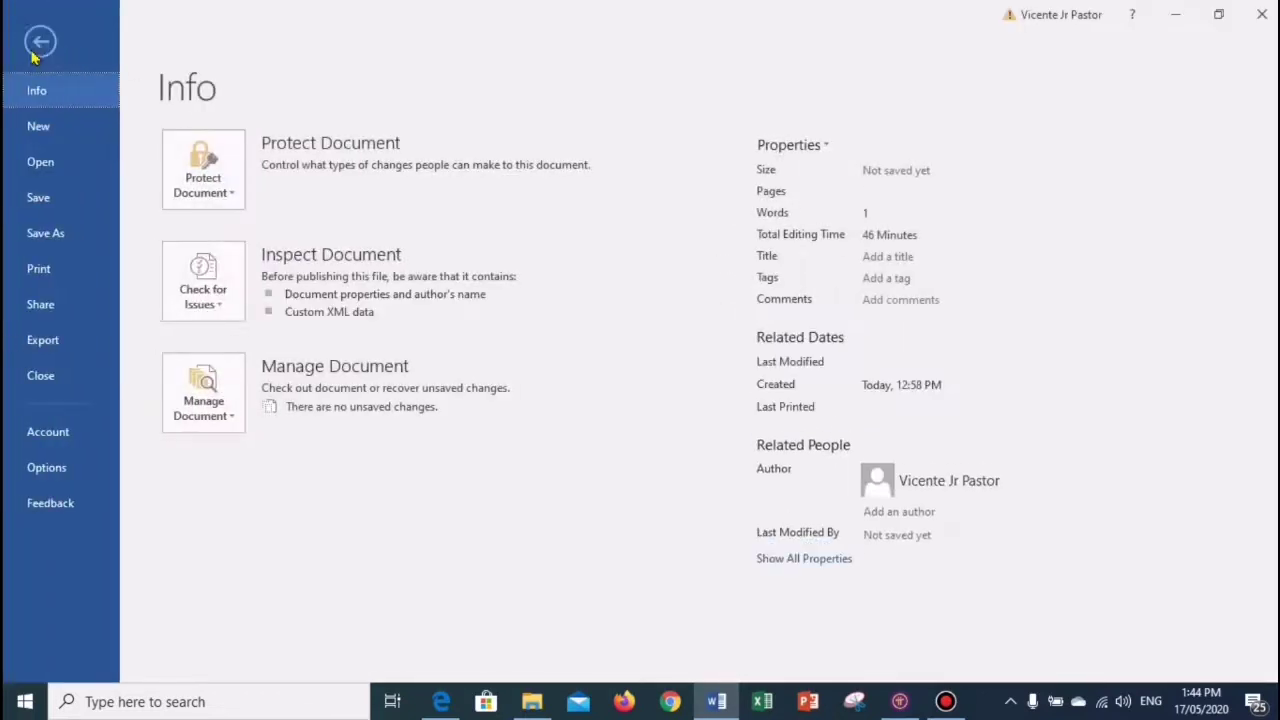
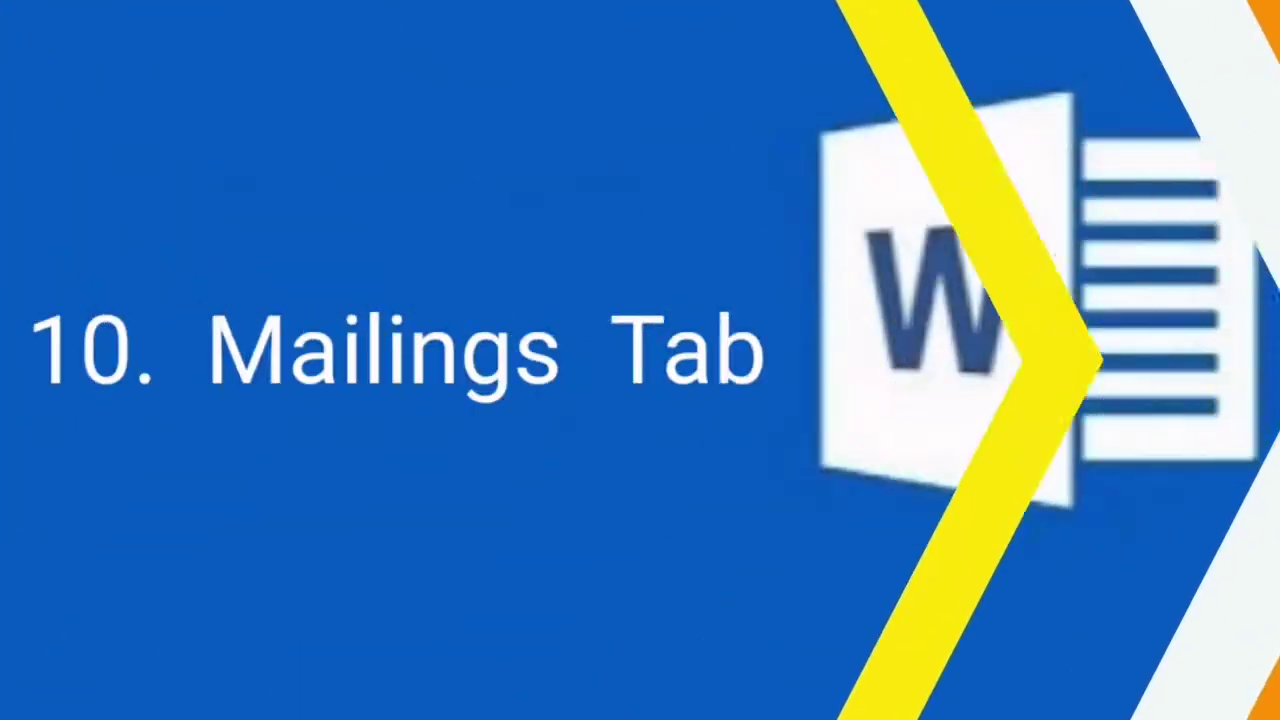
pyautogui.click(409, 46)
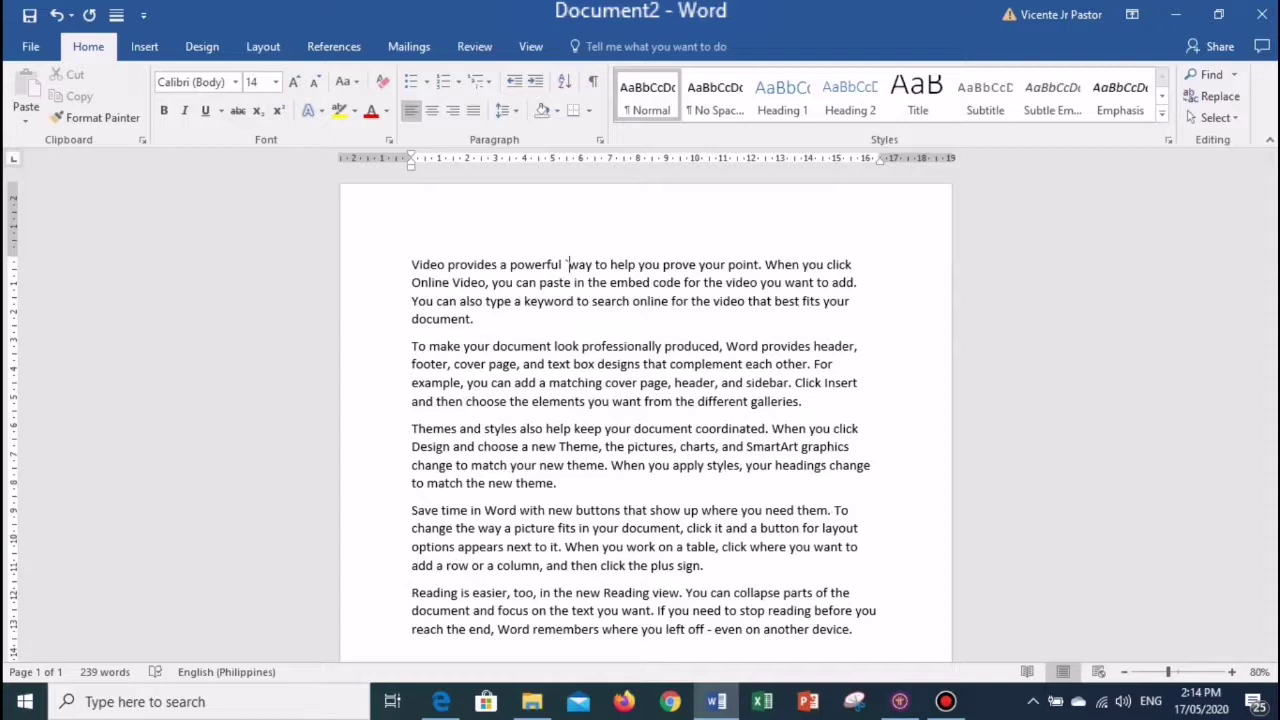
# - Select the first three lines of the opening paragraph, from "Video provides" to "best fits your"
pyautogui.scroll(-3, 491, 260)
pyautogui.scroll(3, 420, 246)
pyautogui.click(413, 265)
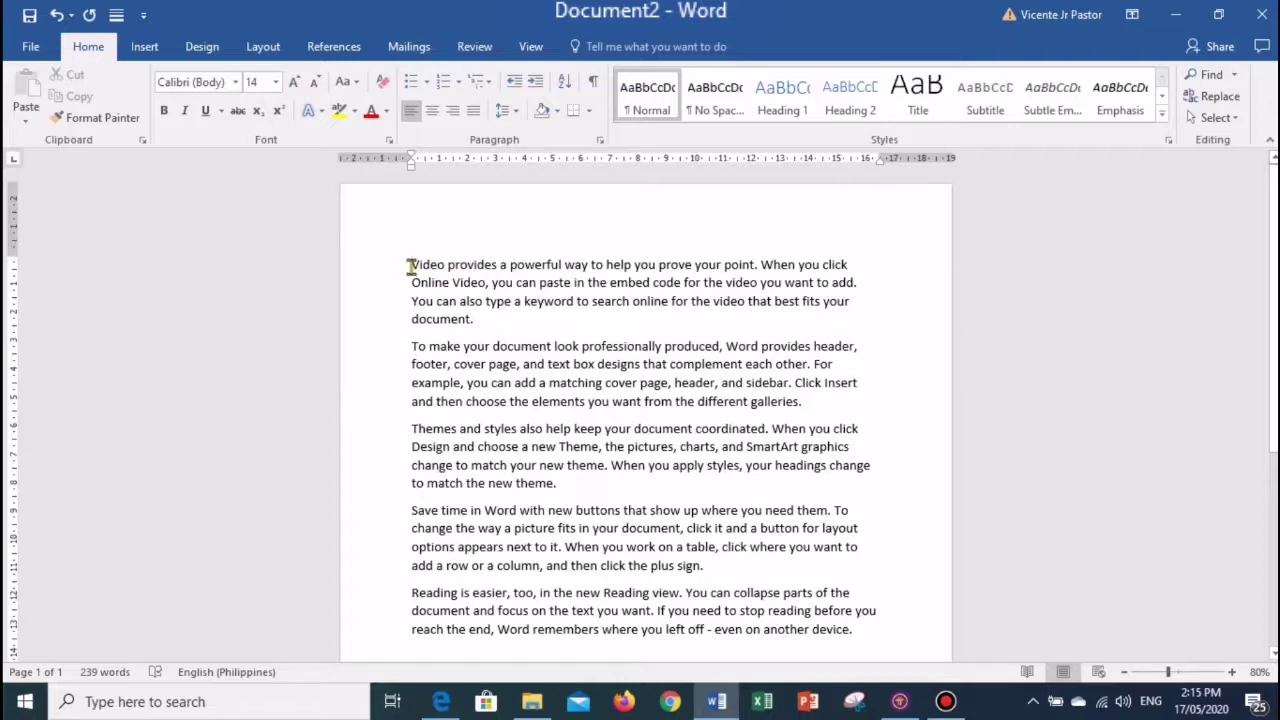
pyautogui.moveTo(409, 266); pyautogui.dragTo(866, 300)
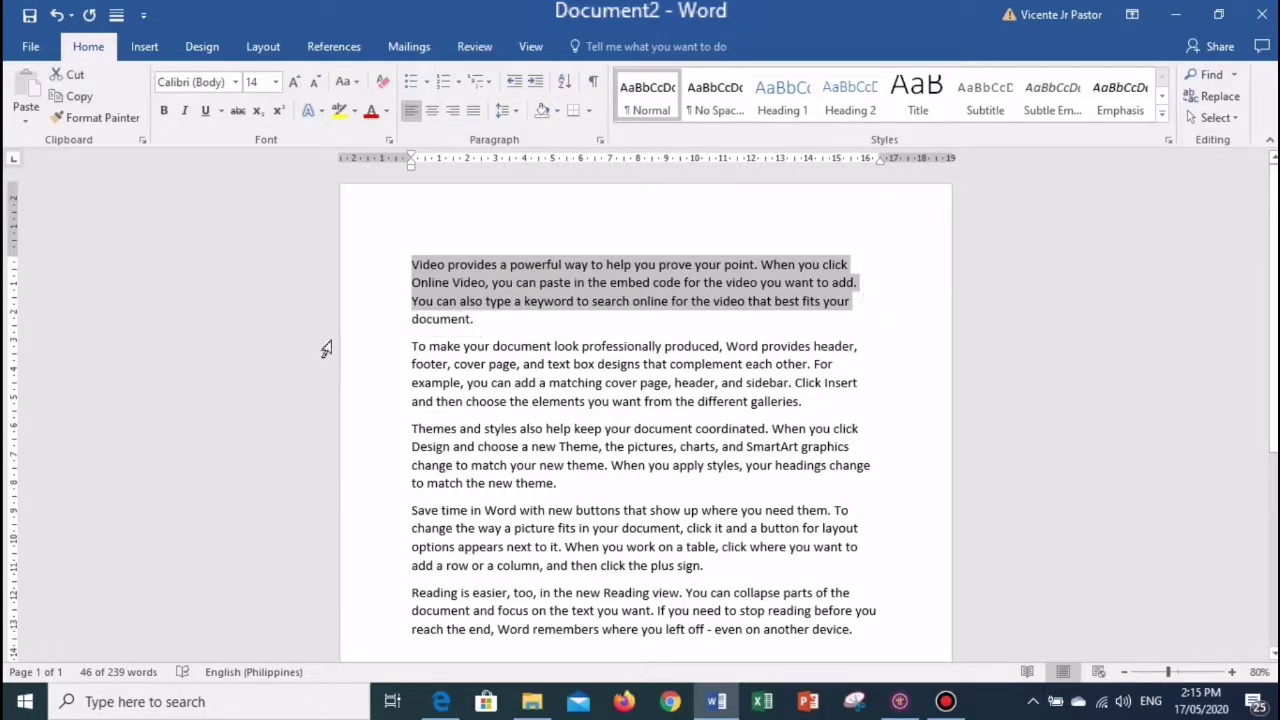
# - Select the word "make" in the second paragraph and extend the selection to that entire paragraph
pyautogui.click(417, 352)
pyautogui.scroll(-1, 409, 277)
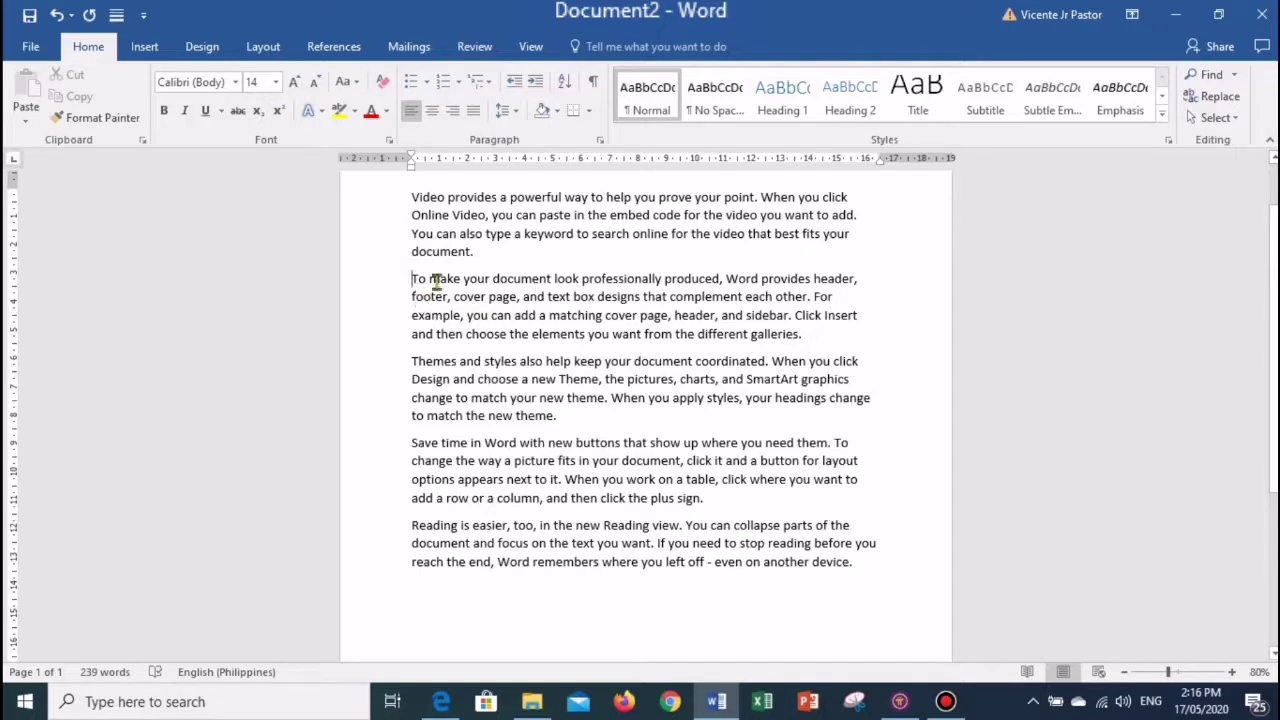
pyautogui.doubleClick(447, 280)
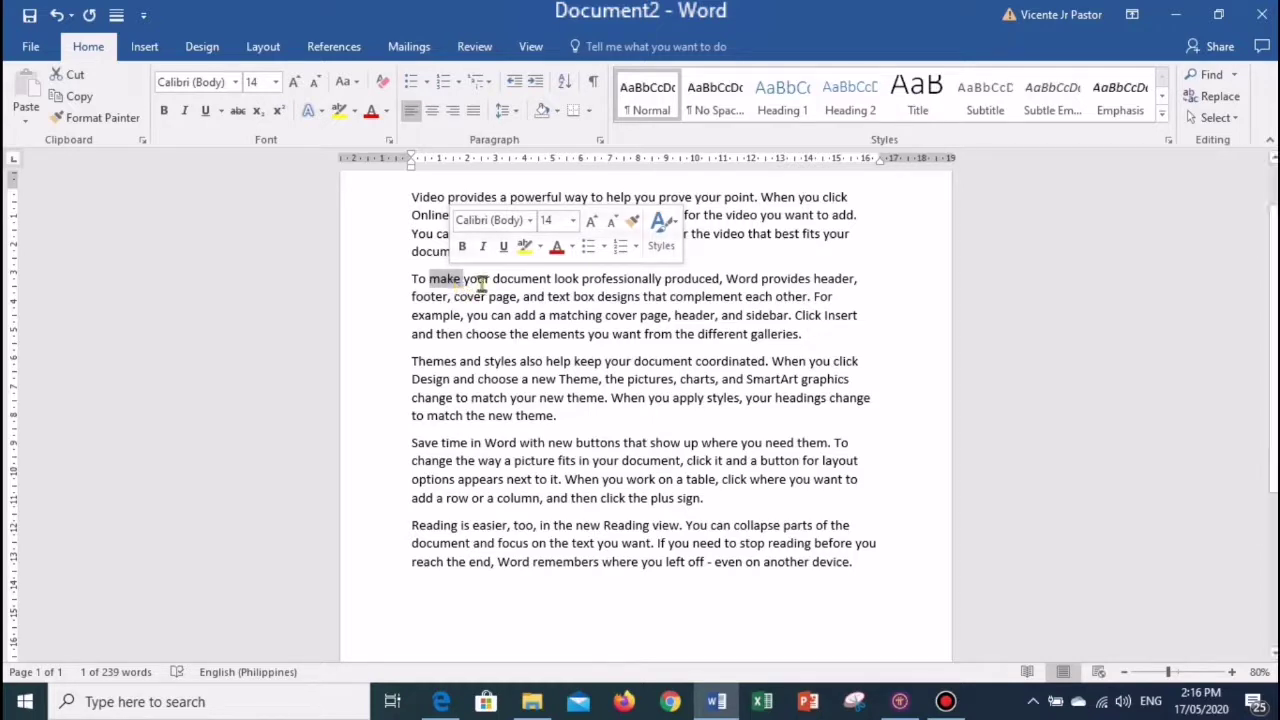
pyautogui.tripleClick(478, 287)
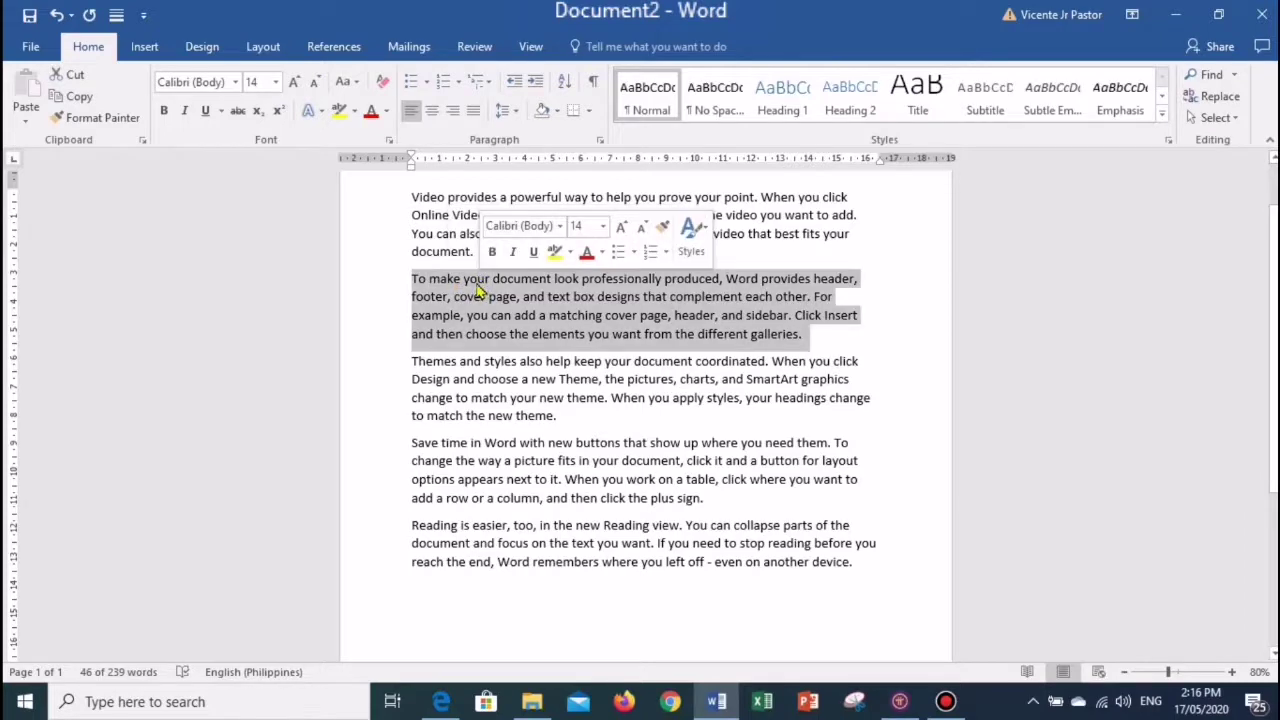
pyautogui.scroll(2, 888, 289)
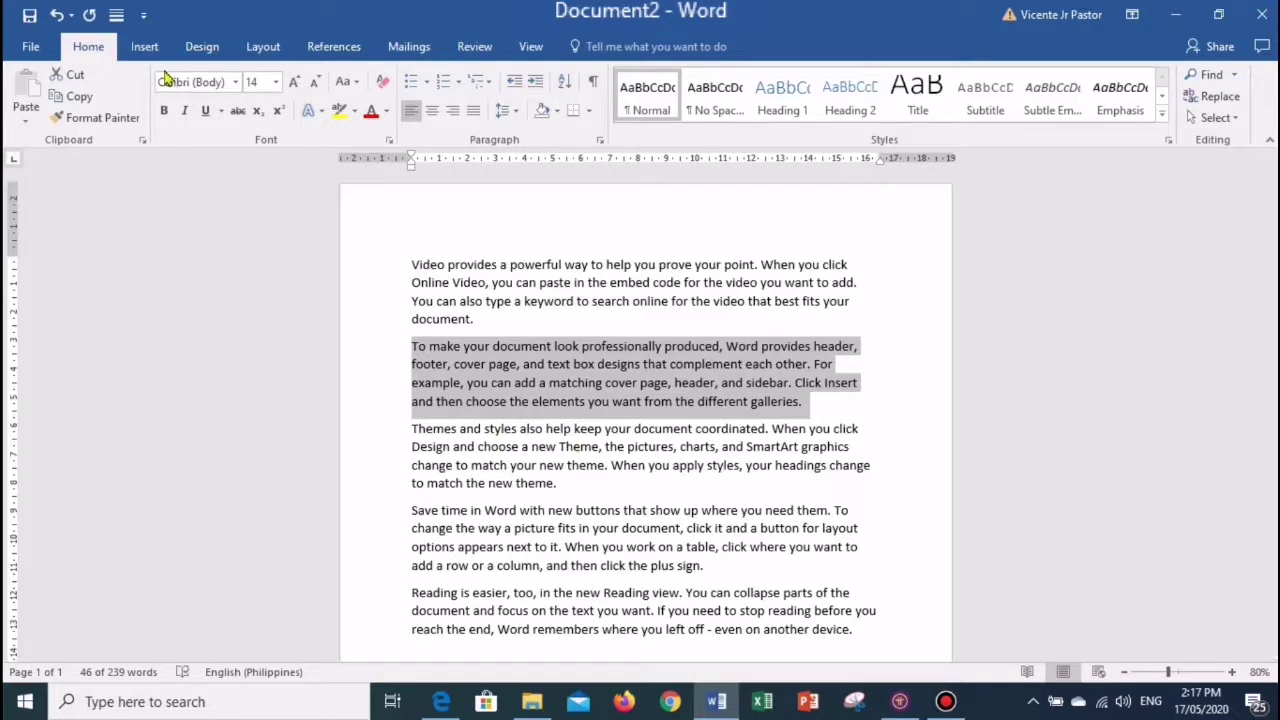
# - Select all of the document's text, clear the selection, and repeat the Select All once more before deselecting
pyautogui.click(1228, 125)
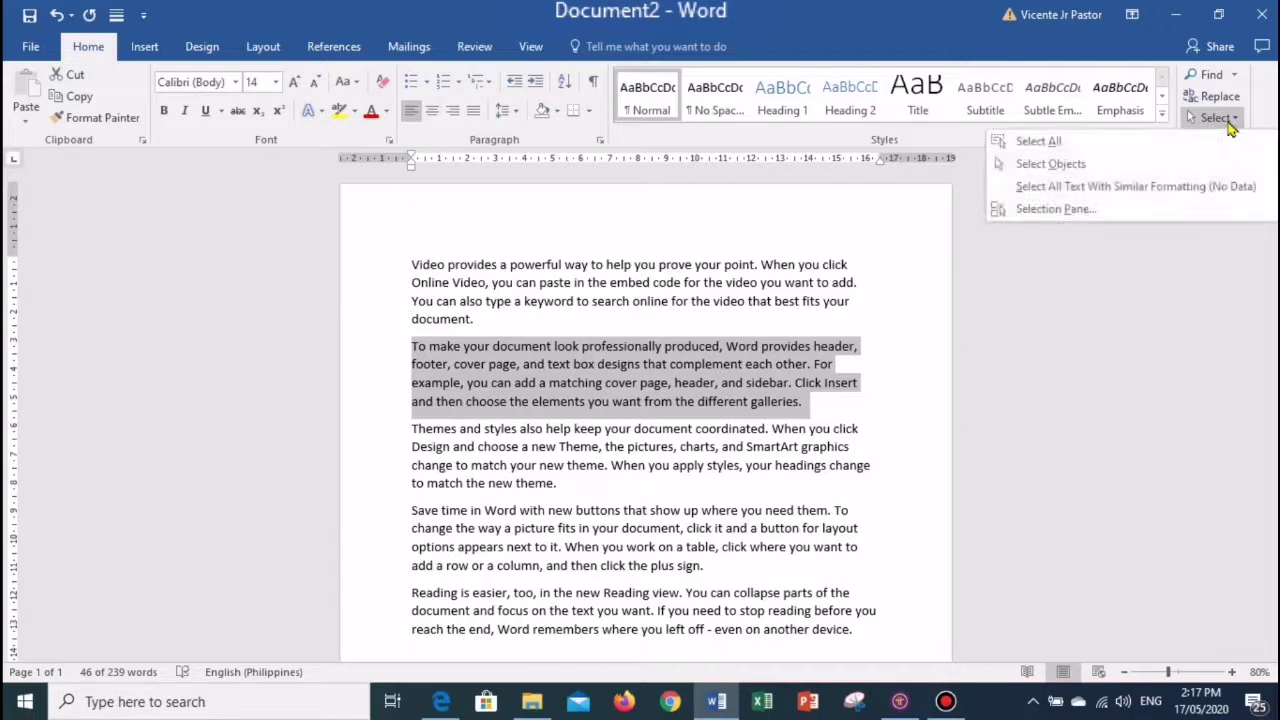
pyautogui.click(1034, 146)
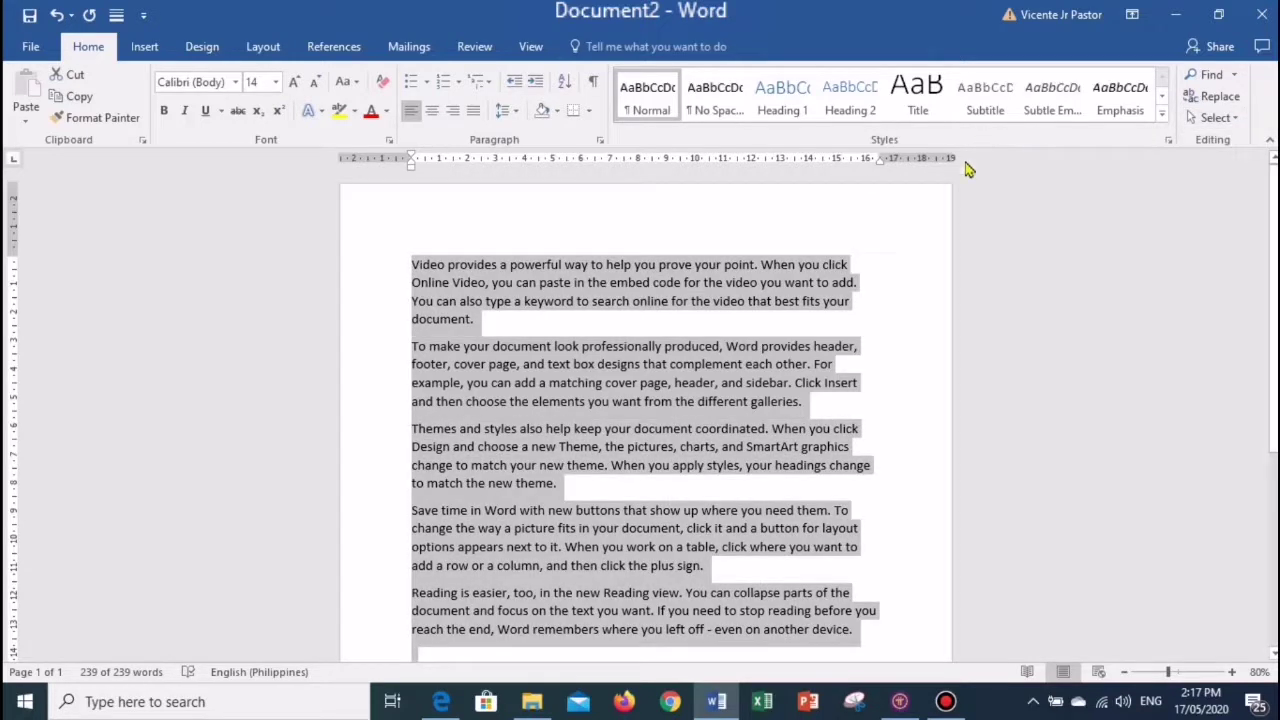
pyautogui.click(632, 372)
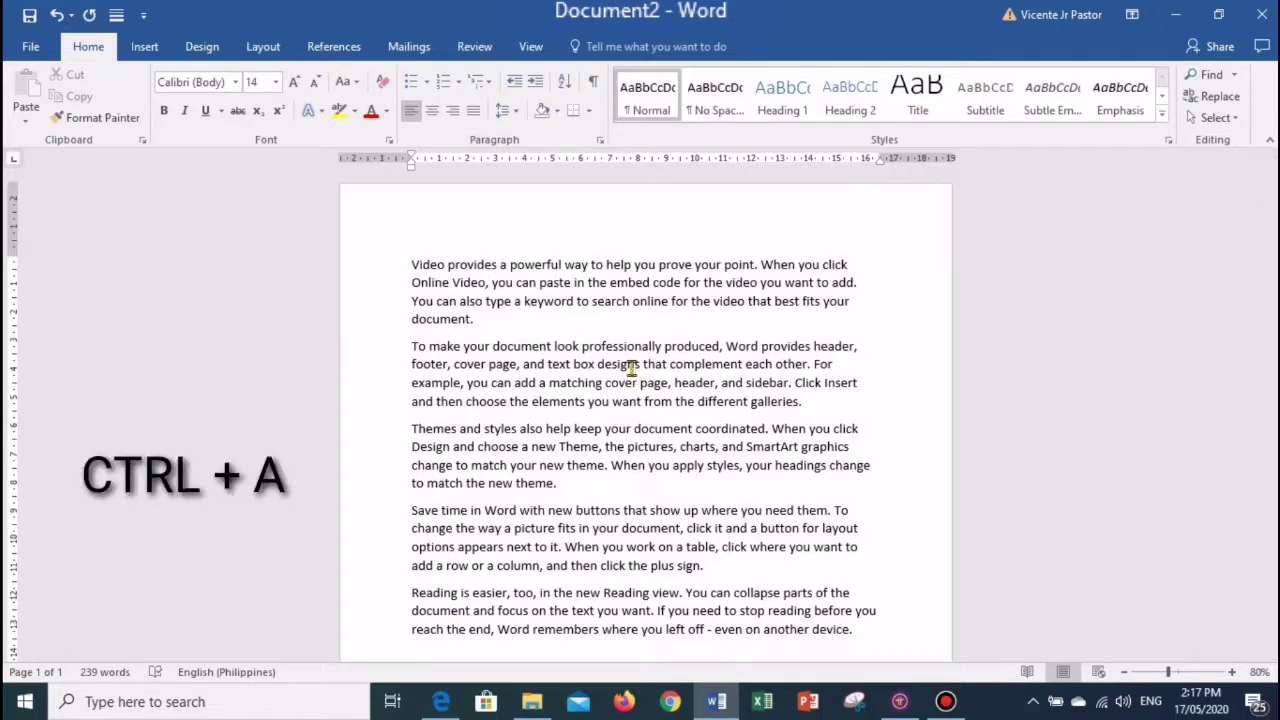
pyautogui.hotkey('ctrl', 'a')
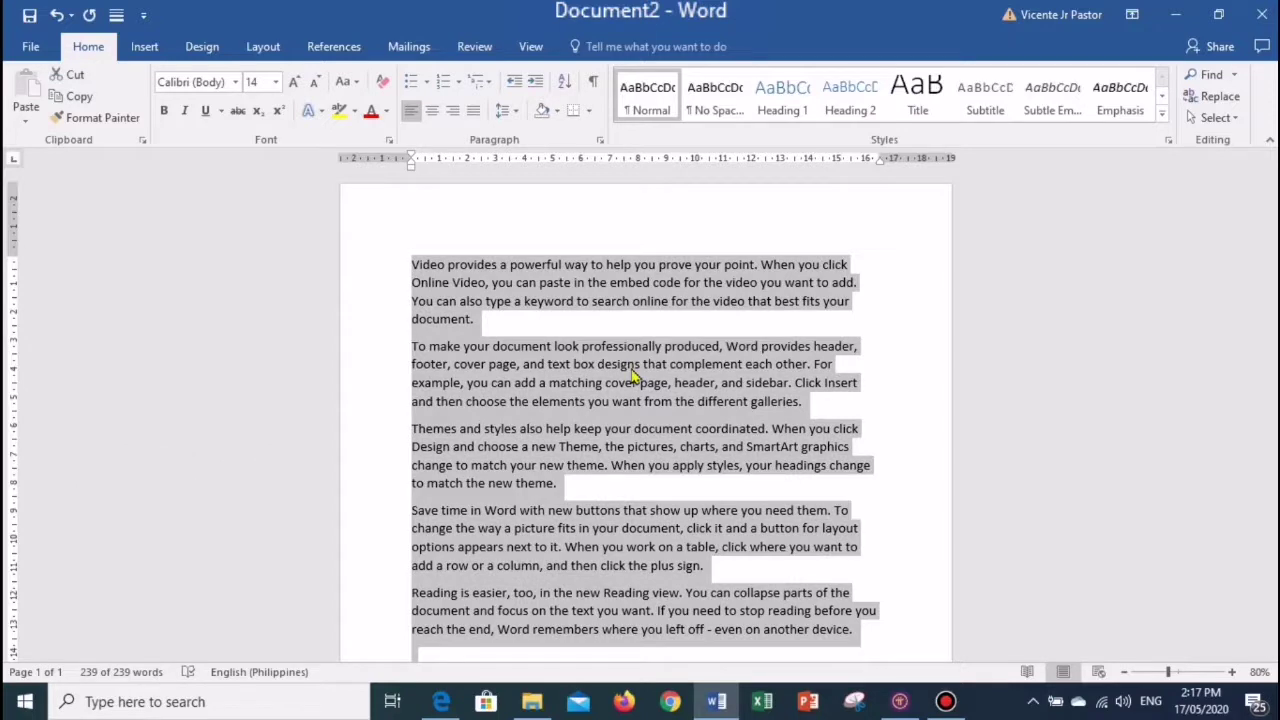
pyautogui.click(598, 465)
# - Starting after the "T" of "Themes" in the third paragraph, extend a selection character by character into "choose" on the following line
pyautogui.click(416, 432)
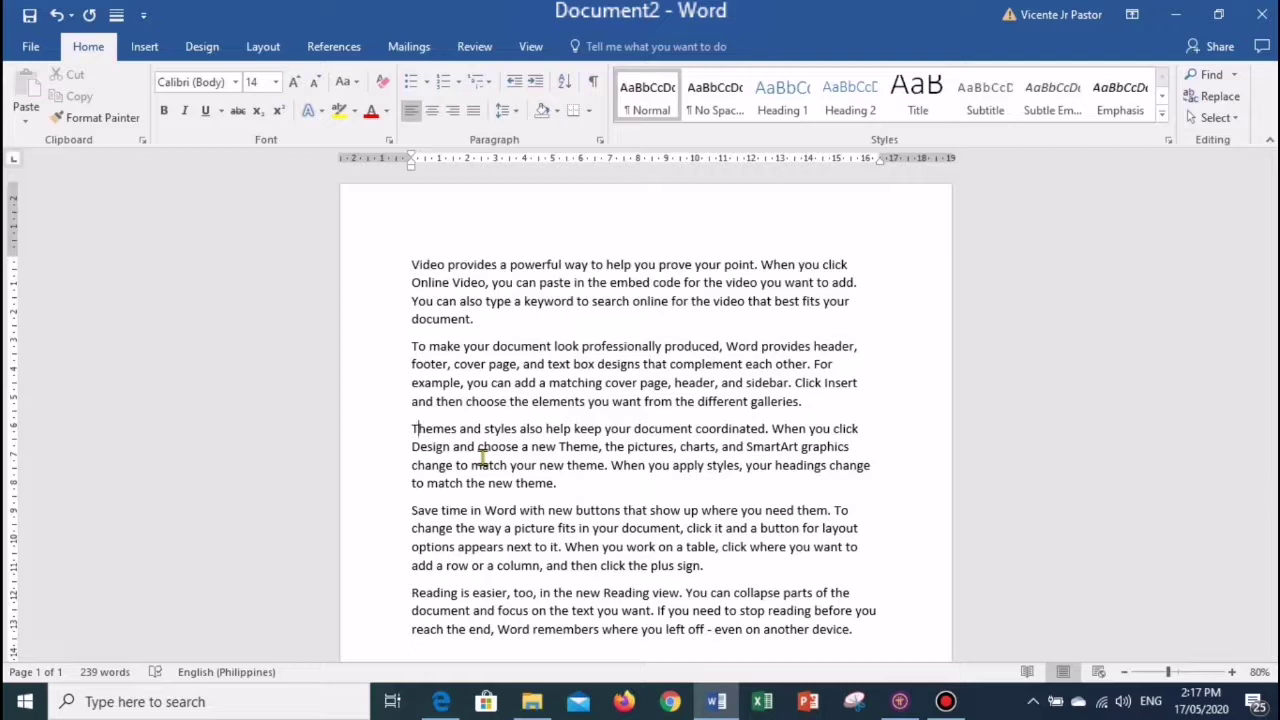
pyautogui.hotkey('shift', 'Right')
pyautogui.hotkey('shift', 'Right')
pyautogui.hotkey('shift', 'Right')
pyautogui.hotkey('shift', 'Right')
pyautogui.hotkey('shift', 'Right')
pyautogui.hotkey('shift', 'Right')
pyautogui.hotkey('shift', 'Right')
pyautogui.hotkey('shift', 'Right')
pyautogui.hotkey('shift', 'Right')
pyautogui.hotkey('shift', 'Right')
pyautogui.hotkey('shift', 'Right')
pyautogui.hotkey('shift', 'Right')
pyautogui.hotkey('shift', 'Right')
pyautogui.hotkey('shift', 'Right')
pyautogui.hotkey('shift', 'Right')
pyautogui.hotkey('shift', 'Right')
pyautogui.hotkey('shift', 'Right')
pyautogui.hotkey('shift', 'Right')
pyautogui.hotkey('shift', 'Right')
pyautogui.hotkey('shift', 'Right')
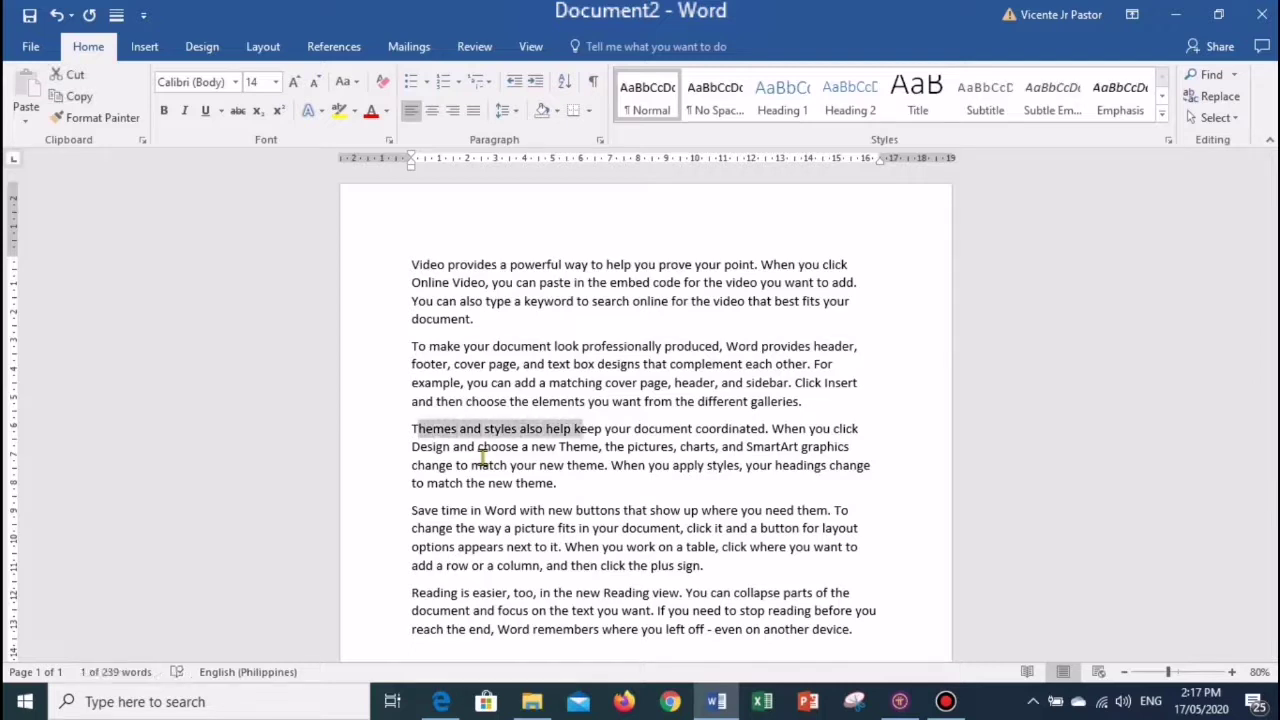
pyautogui.hotkey('shift', 'Right')
pyautogui.hotkey('shift', 'Right')
pyautogui.hotkey('shift', 'Right')
pyautogui.hotkey('shift', 'Right')
pyautogui.hotkey('shift', 'Right')
pyautogui.hotkey('shift', 'Right')
pyautogui.hotkey('shift', 'Right')
pyautogui.hotkey('shift', 'Right')
pyautogui.hotkey('shift', 'Right')
pyautogui.hotkey('shift', 'Right')
pyautogui.hotkey('shift', 'Right')
pyautogui.hotkey('shift', 'Right')
pyautogui.hotkey('shift', 'Right')
pyautogui.hotkey('shift', 'Right')
pyautogui.hotkey('shift', 'Right')
pyautogui.hotkey('shift', 'Right')
pyautogui.hotkey('shift', 'Right')
pyautogui.hotkey('shift', 'Right')
pyautogui.hotkey('shift', 'Right')
pyautogui.hotkey('shift', 'Right')
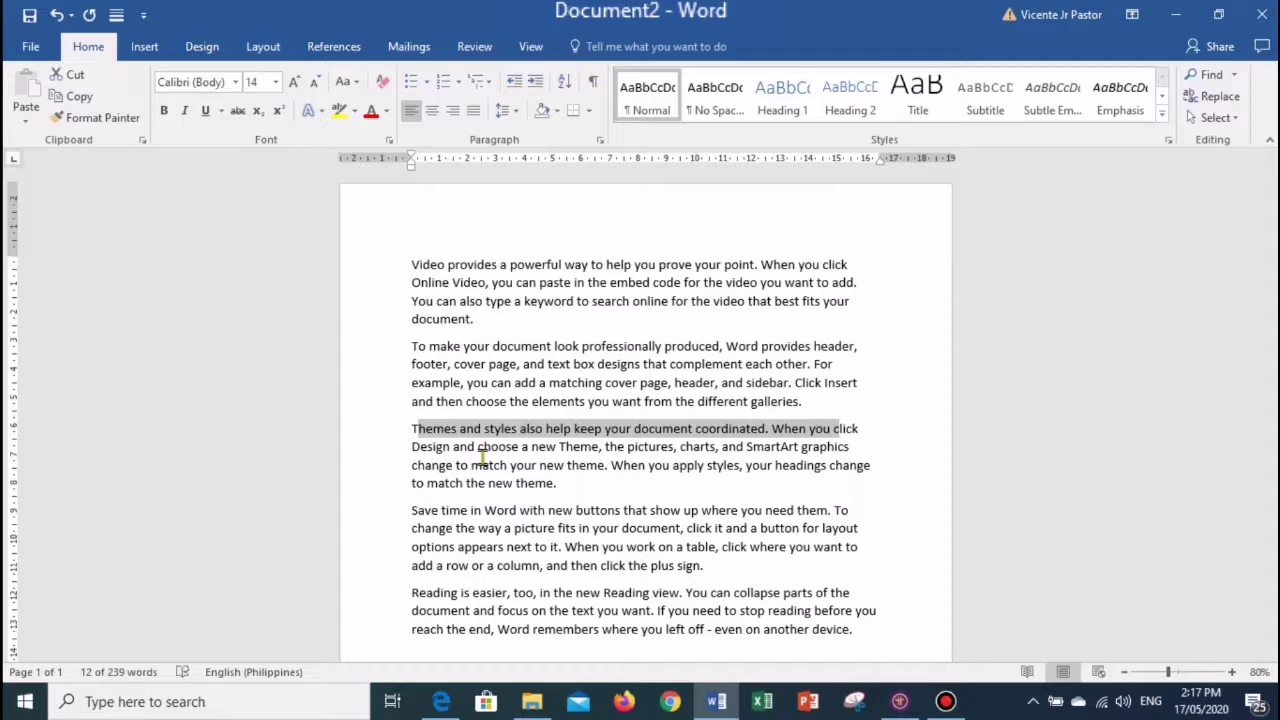
pyautogui.hotkey('shift', 'Right')
pyautogui.hotkey('shift', 'Right')
pyautogui.hotkey('shift', 'Right')
pyautogui.hotkey('shift', 'Right')
pyautogui.moveTo(483, 457); pyautogui.dragTo(483, 457)
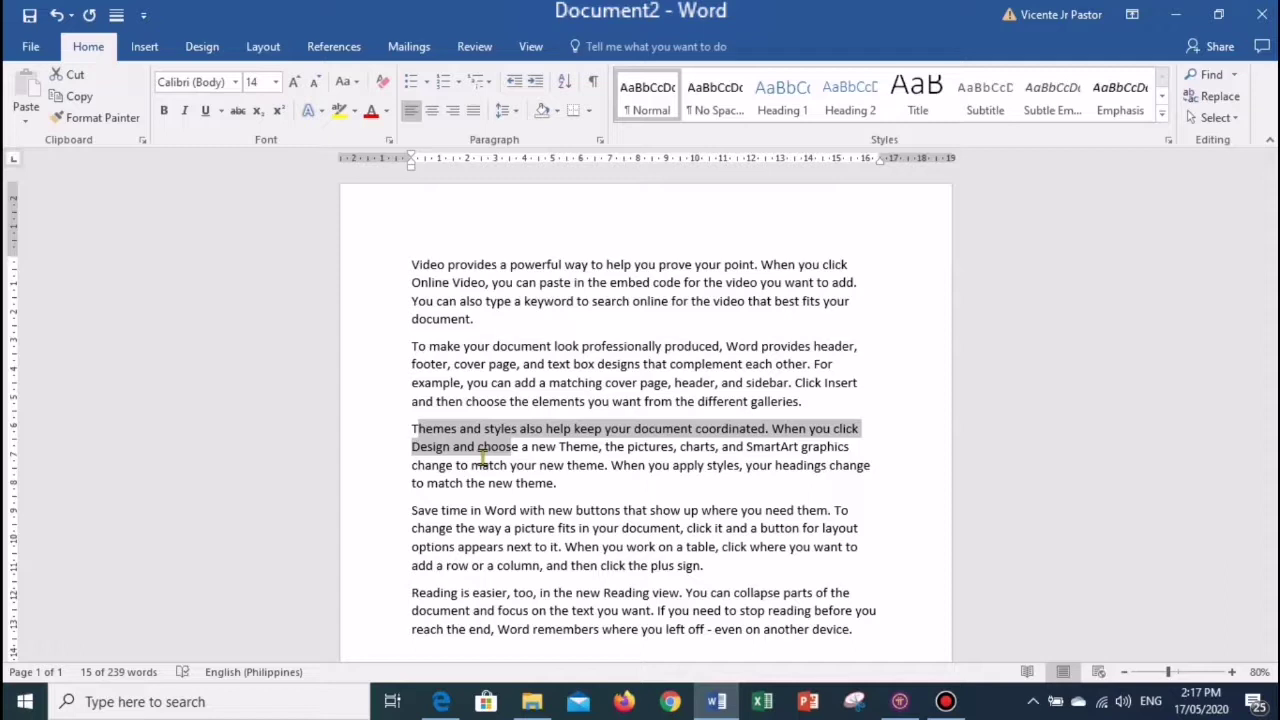
# - Extend the selection downward line by line from the third paragraph into the last paragraph
pyautogui.hotkey('shift', 'Down')
pyautogui.hotkey('shift', 'Down')
pyautogui.hotkey('shift', 'Down')
pyautogui.hotkey('shift', 'Down')
pyautogui.hotkey('shift', 'Down')
pyautogui.hotkey('shift', 'Down')
pyautogui.hotkey('shift', 'Down')
pyautogui.hotkey('shift', 'Down')
pyautogui.hotkey('shift', 'Down')
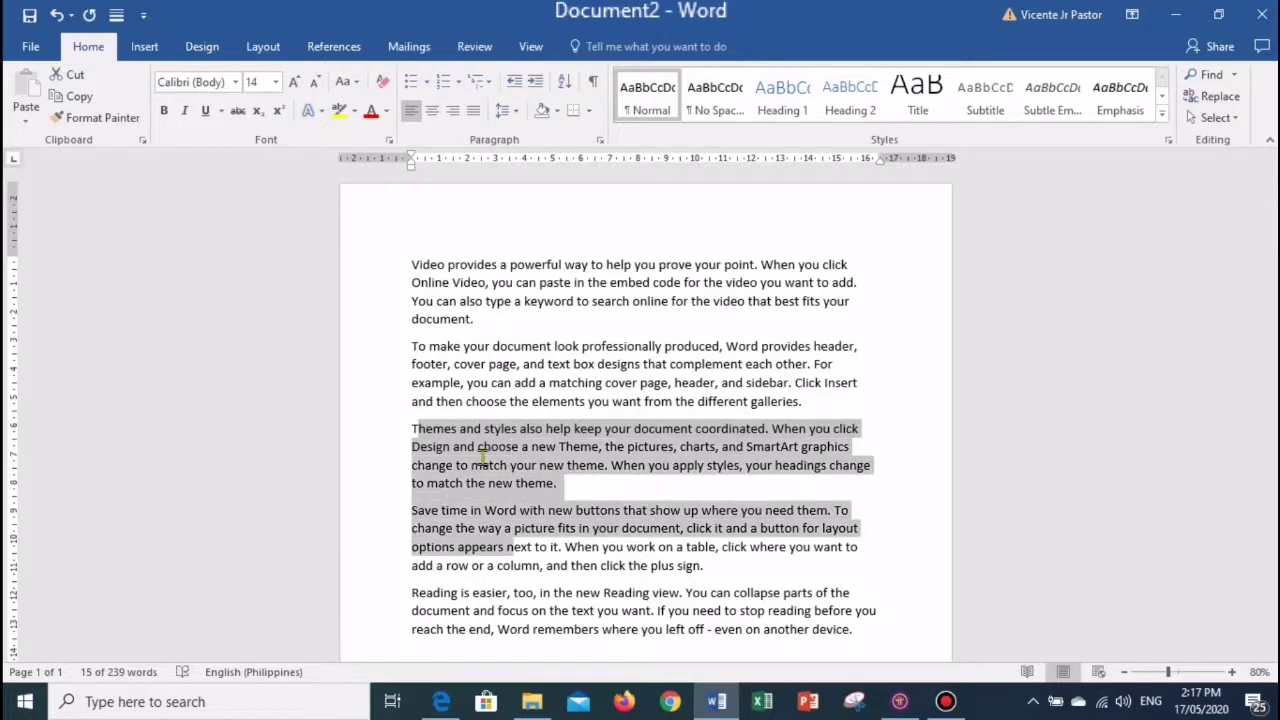
# - Pull the end of the selection back upward line by line from the last paragraph
pyautogui.hotkey('shift', 'Up')
pyautogui.hotkey('shift', 'Up')
pyautogui.hotkey('shift', 'Up')
pyautogui.hotkey('shift', 'Up')
pyautogui.hotkey('shift', 'Up')
pyautogui.hotkey('shift', 'Up')
pyautogui.hotkey('shift', 'Up')
pyautogui.hotkey('shift', 'Up')
pyautogui.hotkey('shift', 'Up')
pyautogui.hotkey('shift', 'Up')
pyautogui.hotkey('shift', 'Up')
pyautogui.hotkey('shift', 'Up')
pyautogui.hotkey('shift', 'Up')
pyautogui.hotkey('shift', 'Up')
pyautogui.hotkey('shift', 'Up')
pyautogui.hotkey('shift', 'Up')
pyautogui.hotkey('shift', 'Up')
pyautogui.hotkey('shift', 'Up')
pyautogui.hotkey('shift', 'Up')
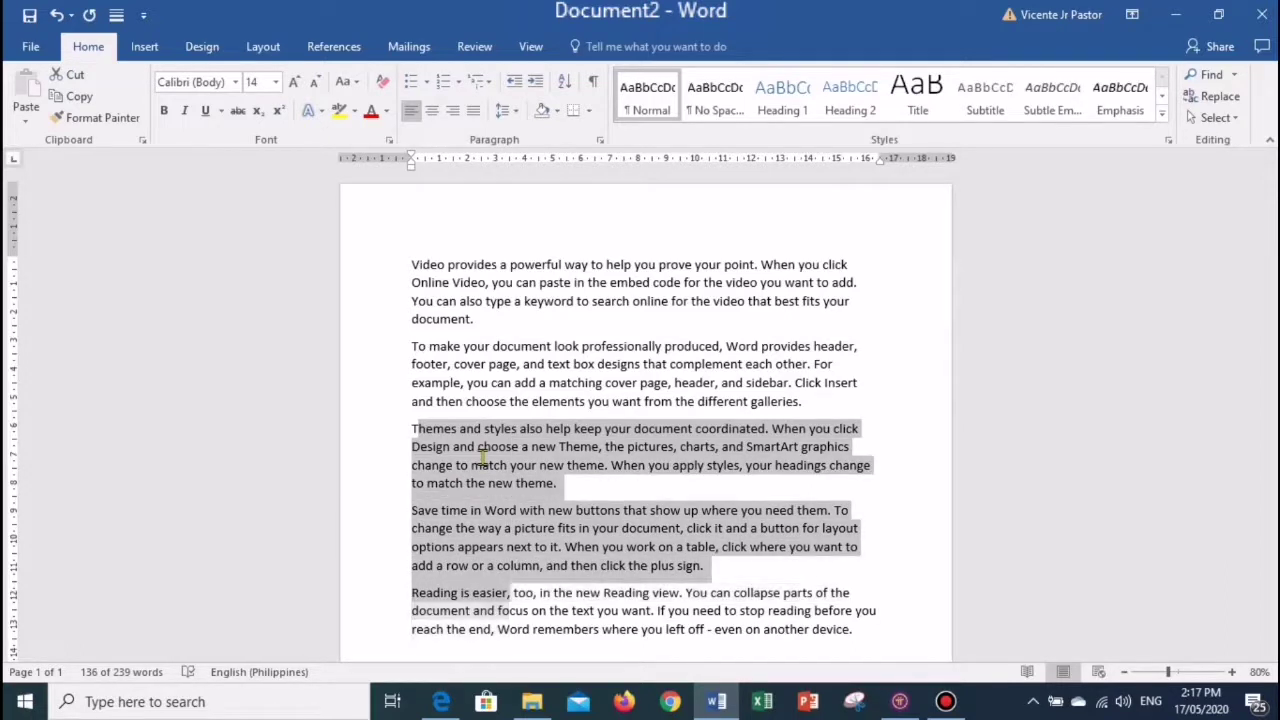
pyautogui.hotkey('shift', 'Up')
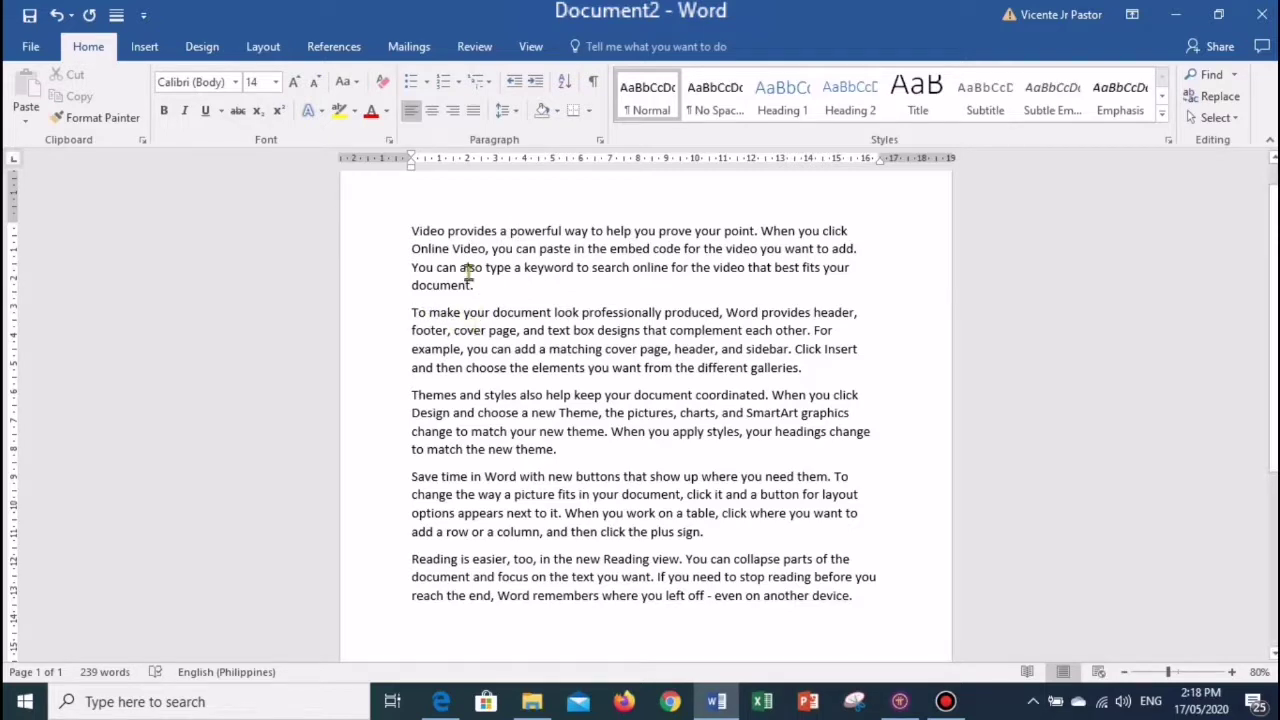
# - Erase text backward from the end of the first paragraph's first line, removing everything after the "p" of "point"
pyautogui.click(885, 222)
pyautogui.press('BackSpace')
pyautogui.press('BackSpace')
pyautogui.press('BackSpace')
pyautogui.press('BackSpace')
pyautogui.press('BackSpace')
pyautogui.press('BackSpace')
pyautogui.press('BackSpace')
pyautogui.press('BackSpace')
pyautogui.press('BackSpace')
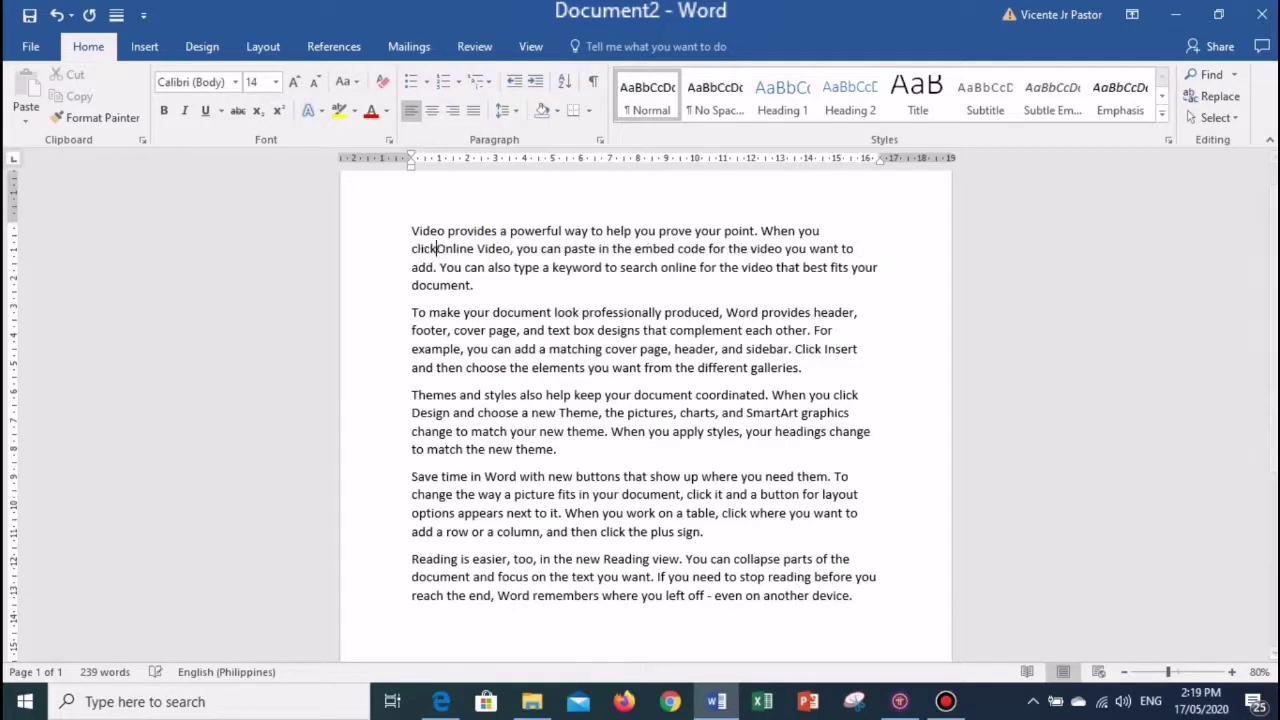
pyautogui.press('BackSpace')
pyautogui.press('BackSpace')
pyautogui.press('BackSpace')
pyautogui.press('BackSpace')
pyautogui.press('BackSpace')
pyautogui.press('BackSpace')
pyautogui.press('BackSpace')
pyautogui.press('BackSpace')
pyautogui.press('BackSpace')
pyautogui.press('BackSpace')
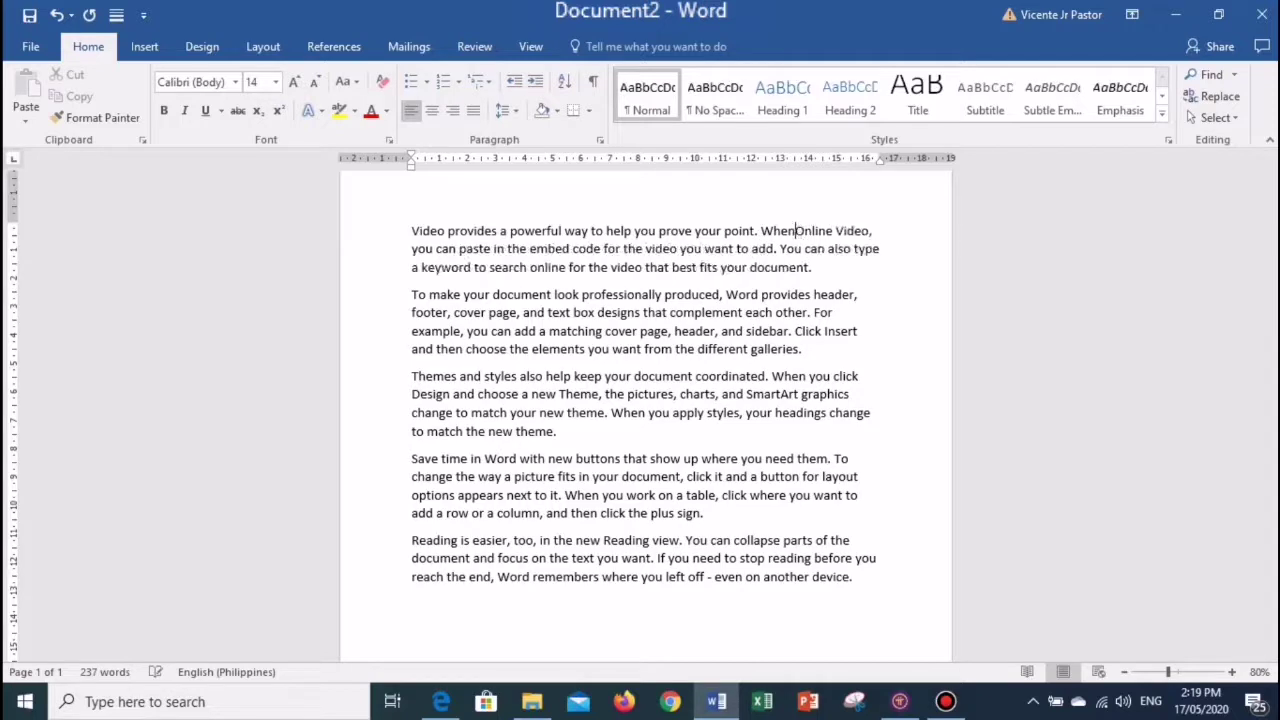
pyautogui.press('BackSpace')
pyautogui.press('BackSpace')
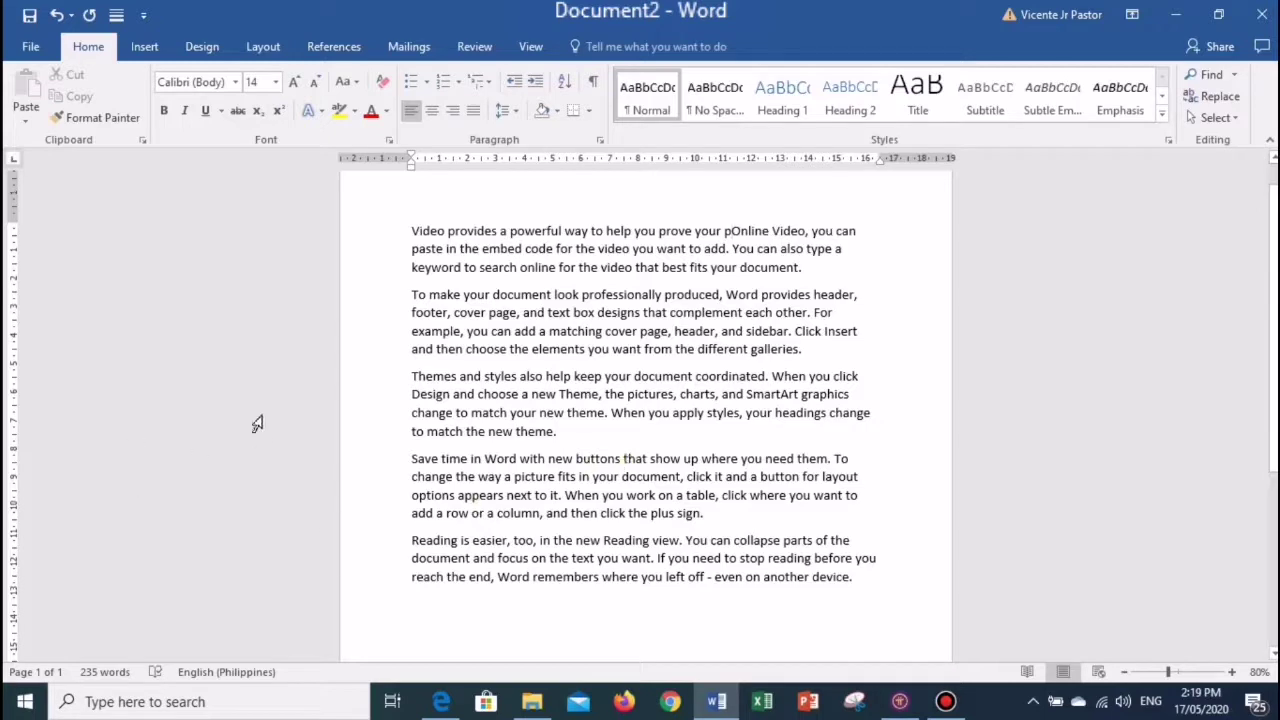
# - Erase text forward from the start of the first paragraph, removing "Video provides a powerful"
pyautogui.click(413, 230)
pyautogui.press('Delete')
pyautogui.press('Delete')
pyautogui.press('Delete')
pyautogui.press('Delete')
pyautogui.press('Delete')
pyautogui.press('Delete')
pyautogui.press('Delete')
pyautogui.press('Delete')
pyautogui.press('Delete')
pyautogui.press('Delete')
pyautogui.press('Delete')
pyautogui.press('Delete')
pyautogui.press('Delete')
pyautogui.press('Delete')
pyautogui.press('Delete')
pyautogui.press('Delete')
pyautogui.press('Delete')
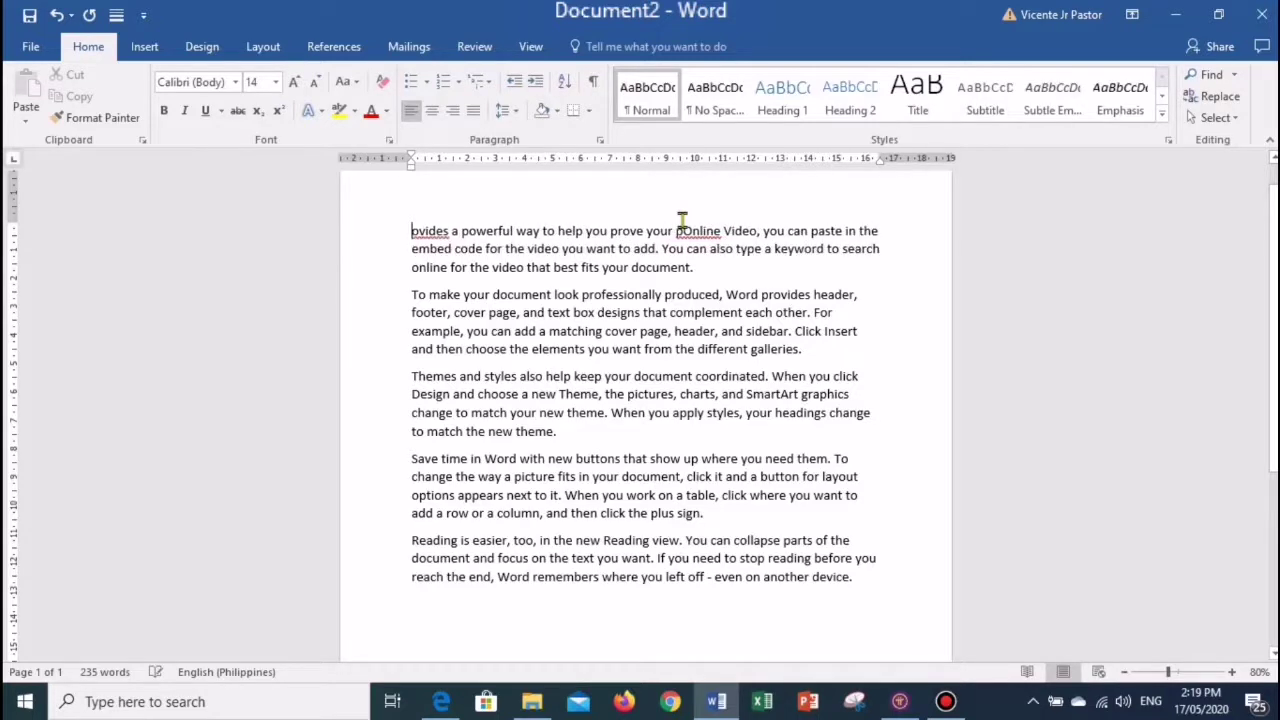
pyautogui.press('Delete')
pyautogui.press('Delete')
pyautogui.press('Delete')
pyautogui.press('Delete')
pyautogui.press('Delete')
pyautogui.press('Delete')
pyautogui.press('Delete')
pyautogui.press('Delete')
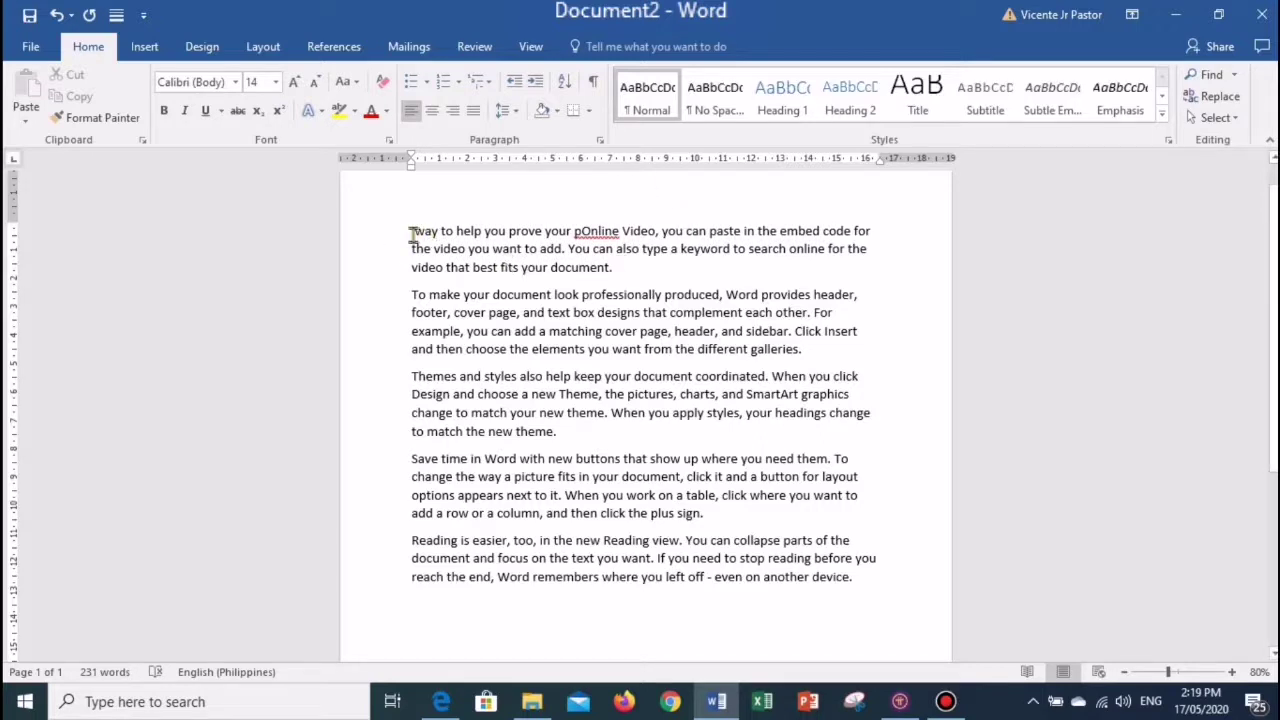
# - Delete the whole first line of the document and replace the rest of the first paragraph with "the quic"
pyautogui.moveTo(413, 232); pyautogui.dragTo(870, 230)
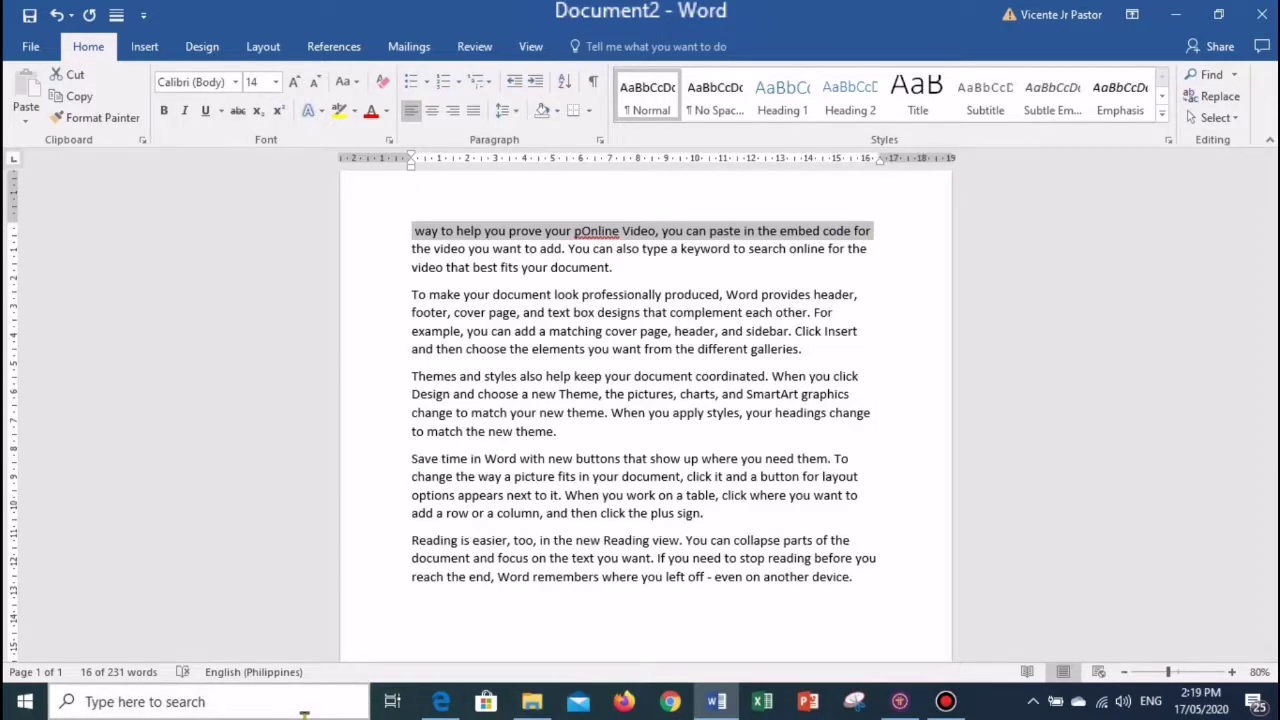
pyautogui.press('Delete')
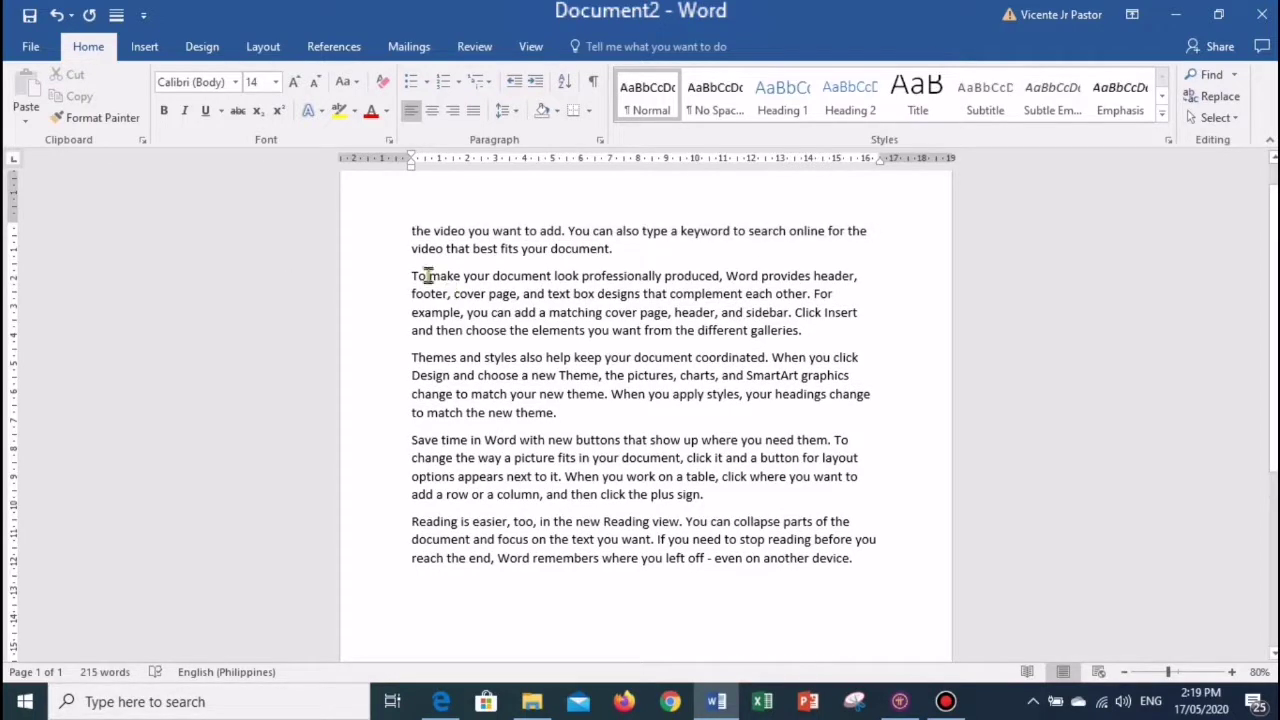
pyautogui.moveTo(411, 230); pyautogui.dragTo(642, 249)
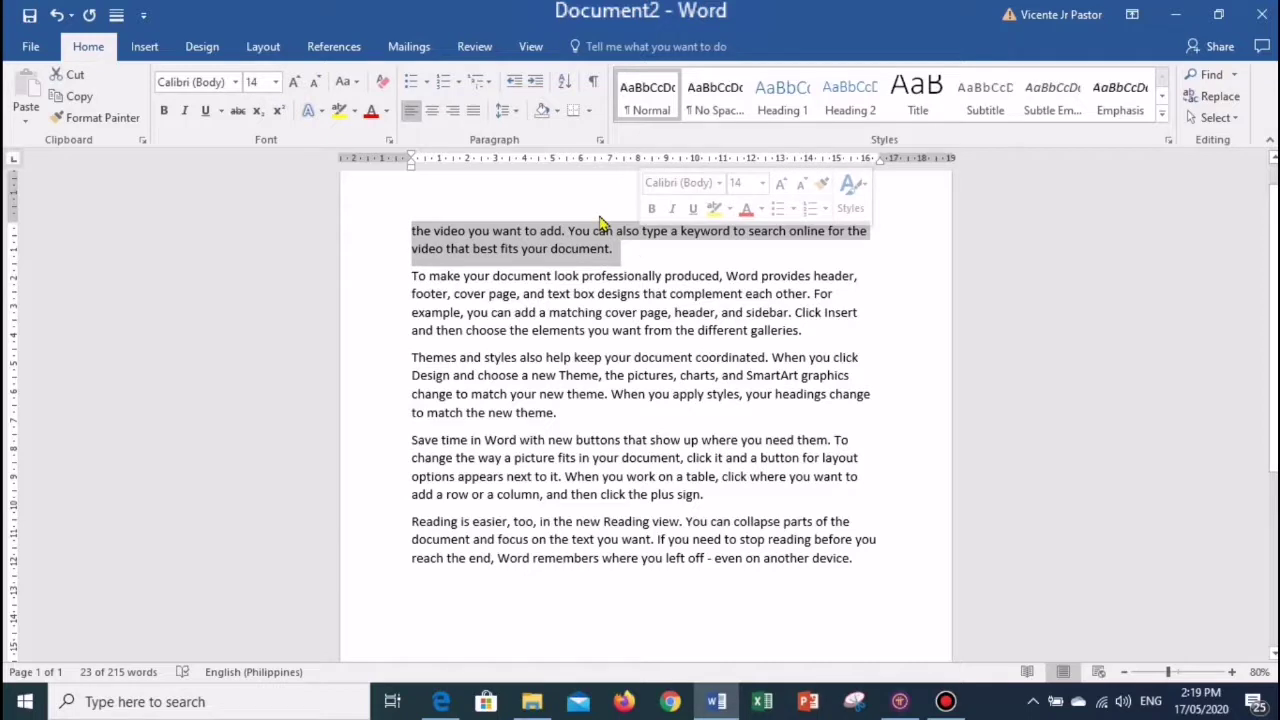
pyautogui.write('The ')
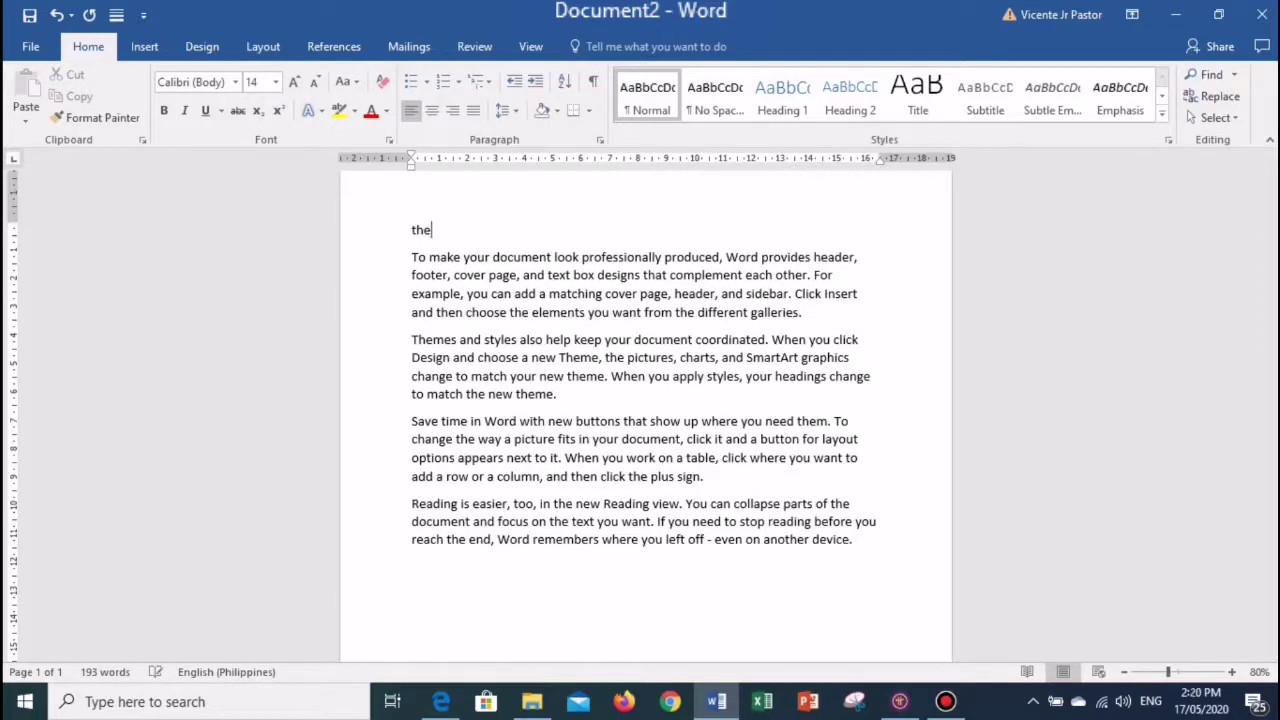
pyautogui.write('quic')
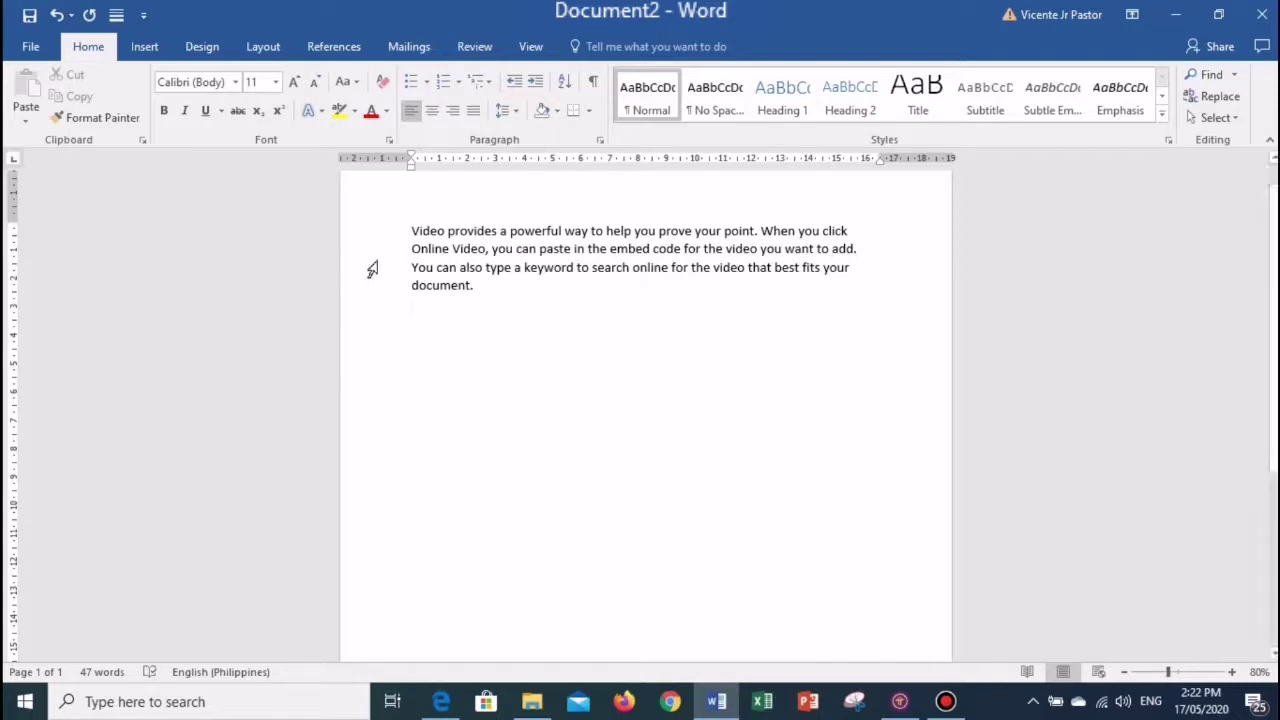
# - Copy the sentence "Video provides a powerful way to help you prove your point." and paste it on a new line below the paragraph
pyautogui.moveTo(405, 232); pyautogui.dragTo(755, 222)
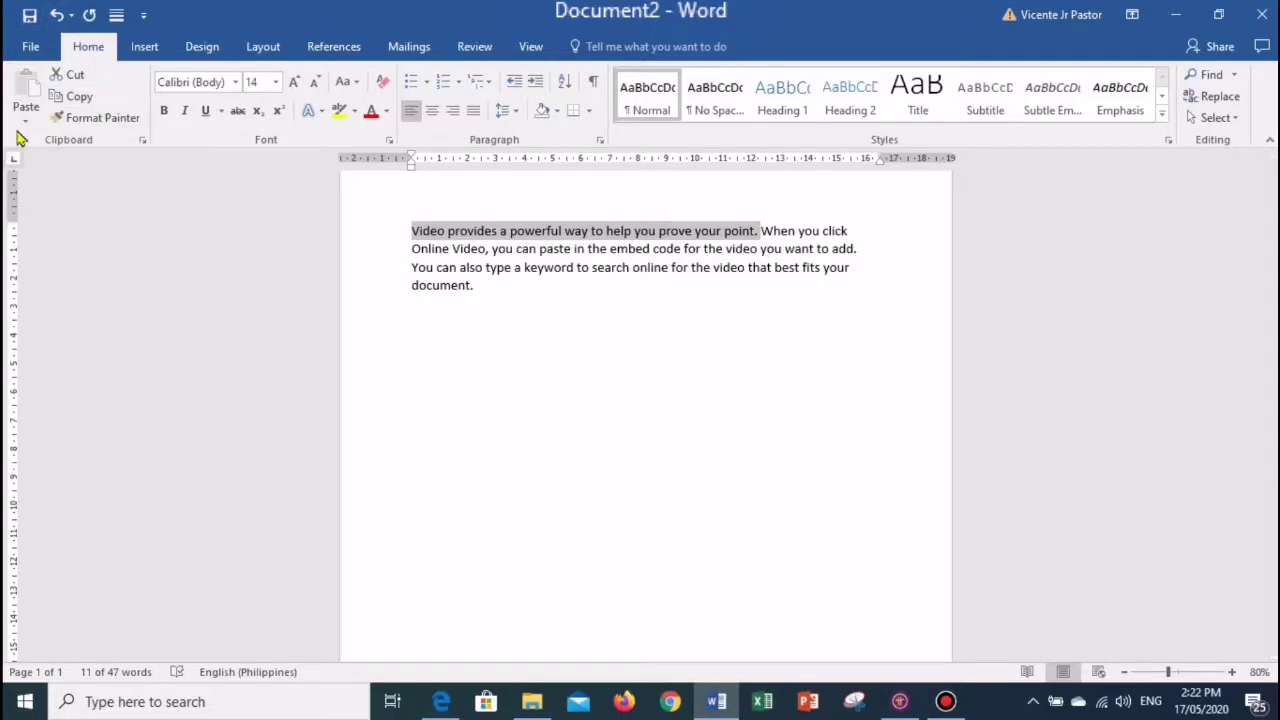
pyautogui.click(80, 97)
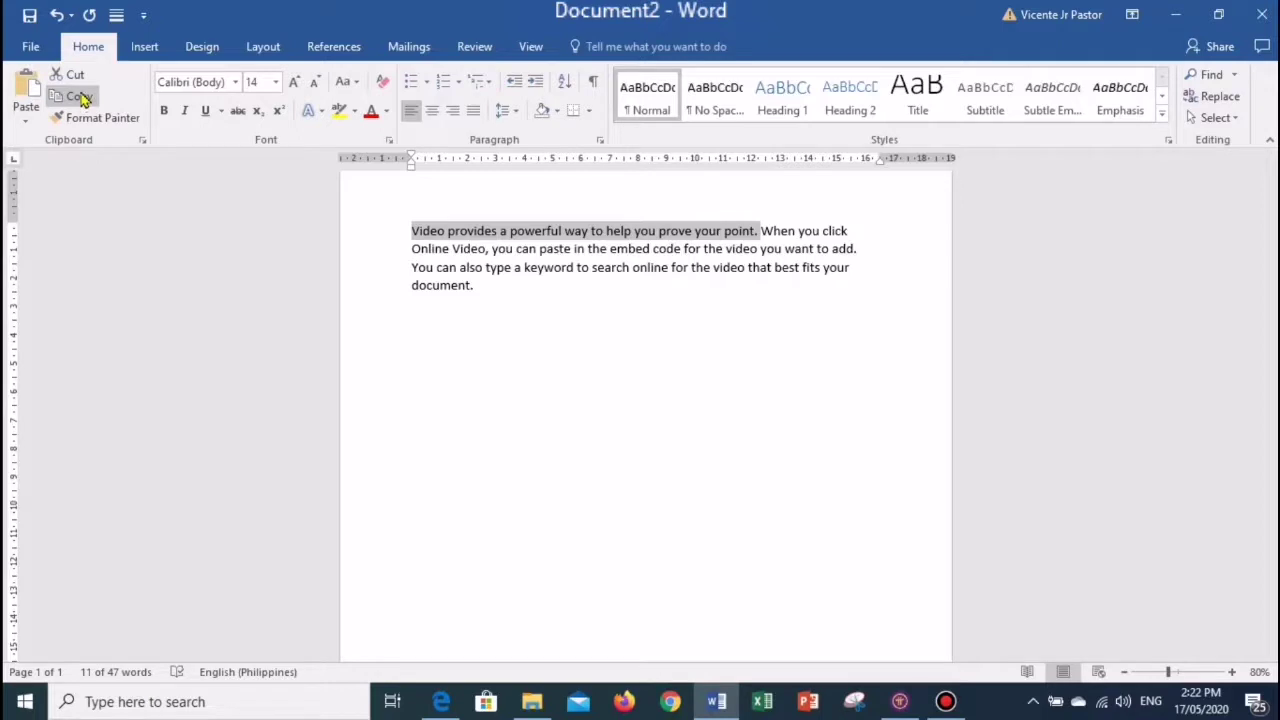
pyautogui.click(507, 318)
pyautogui.press('Return')
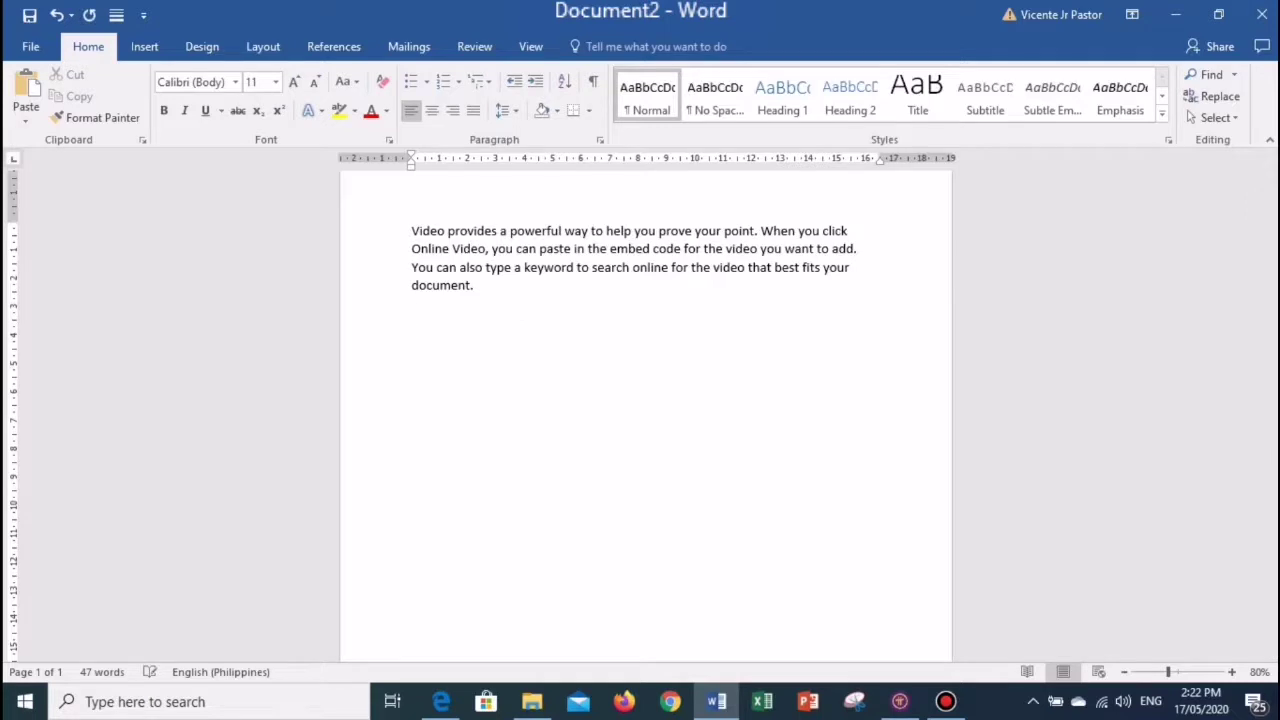
pyautogui.click(26, 88)
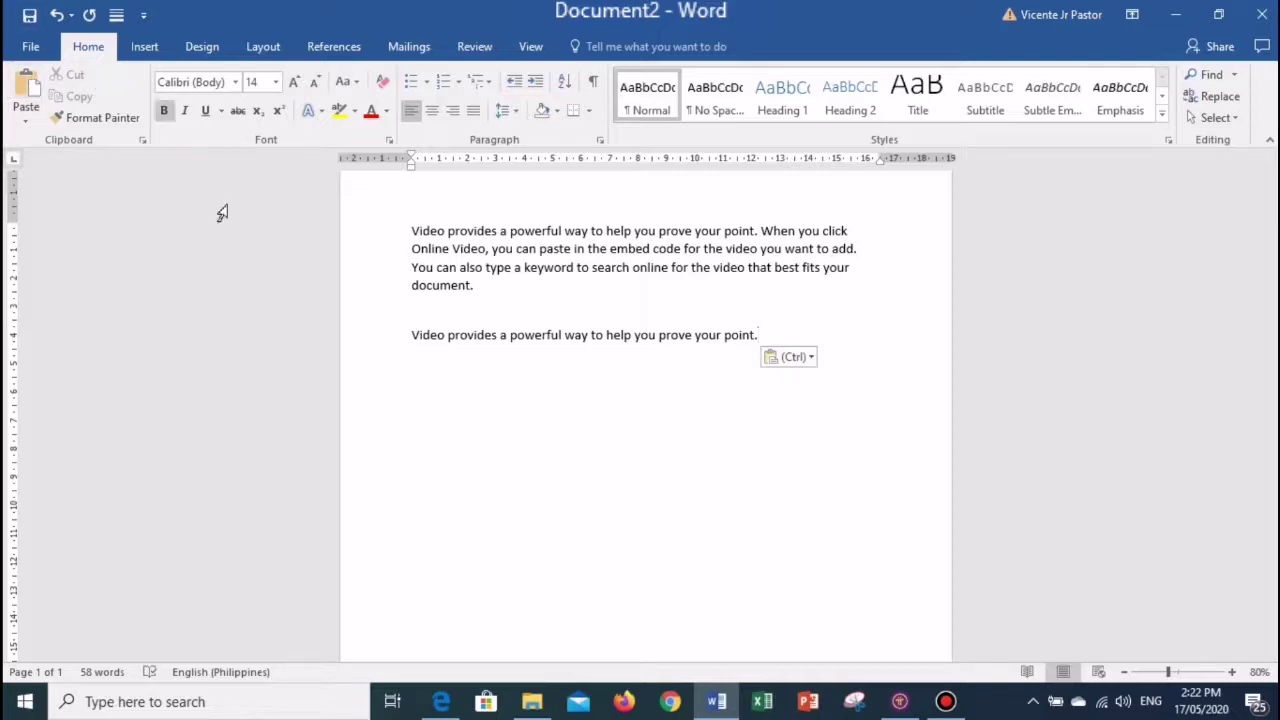
# - Copy the pasted sentence and paste it again below a blank line, keeping the source formatting
pyautogui.moveTo(409, 328); pyautogui.dragTo(762, 340)
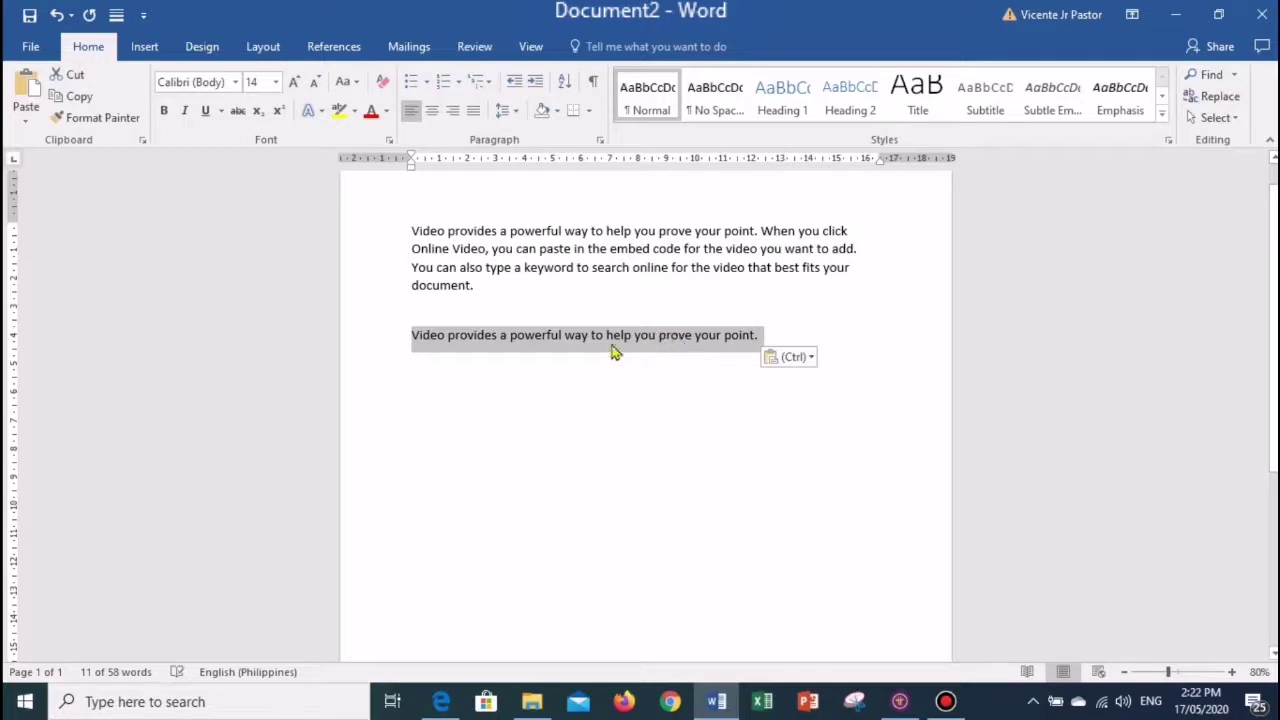
pyautogui.rightClick(548, 341)
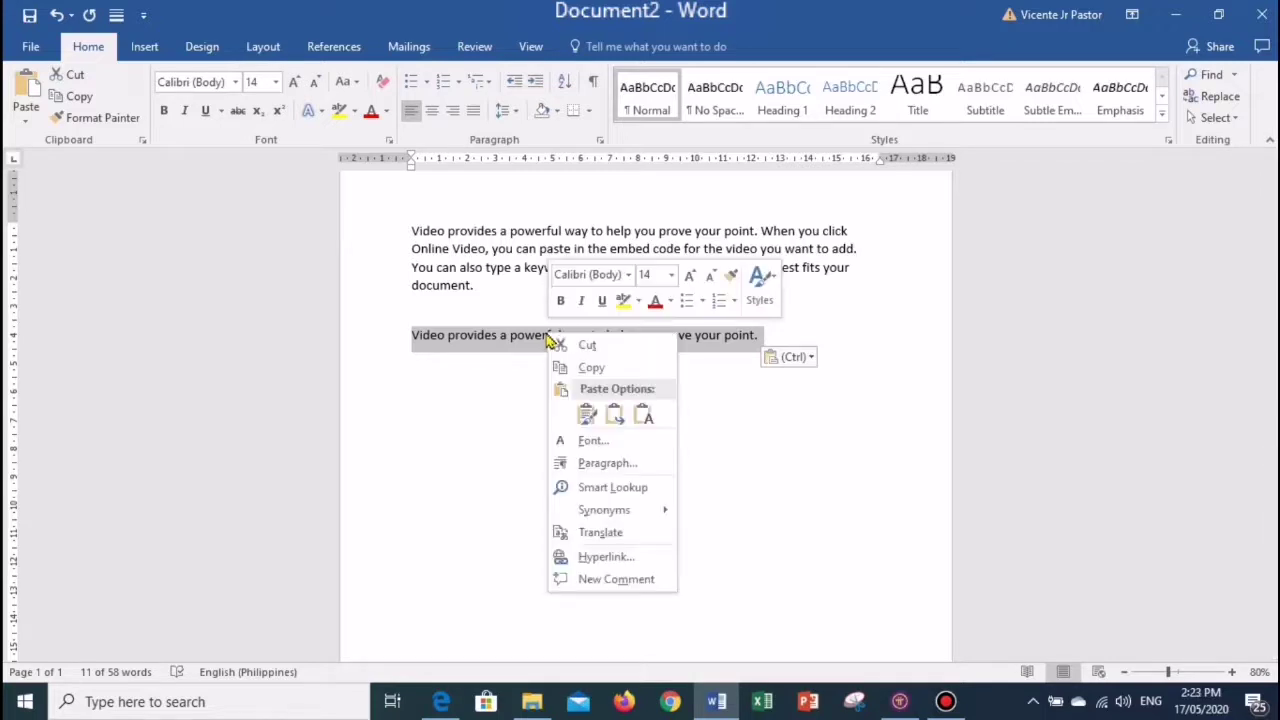
pyautogui.click(592, 369)
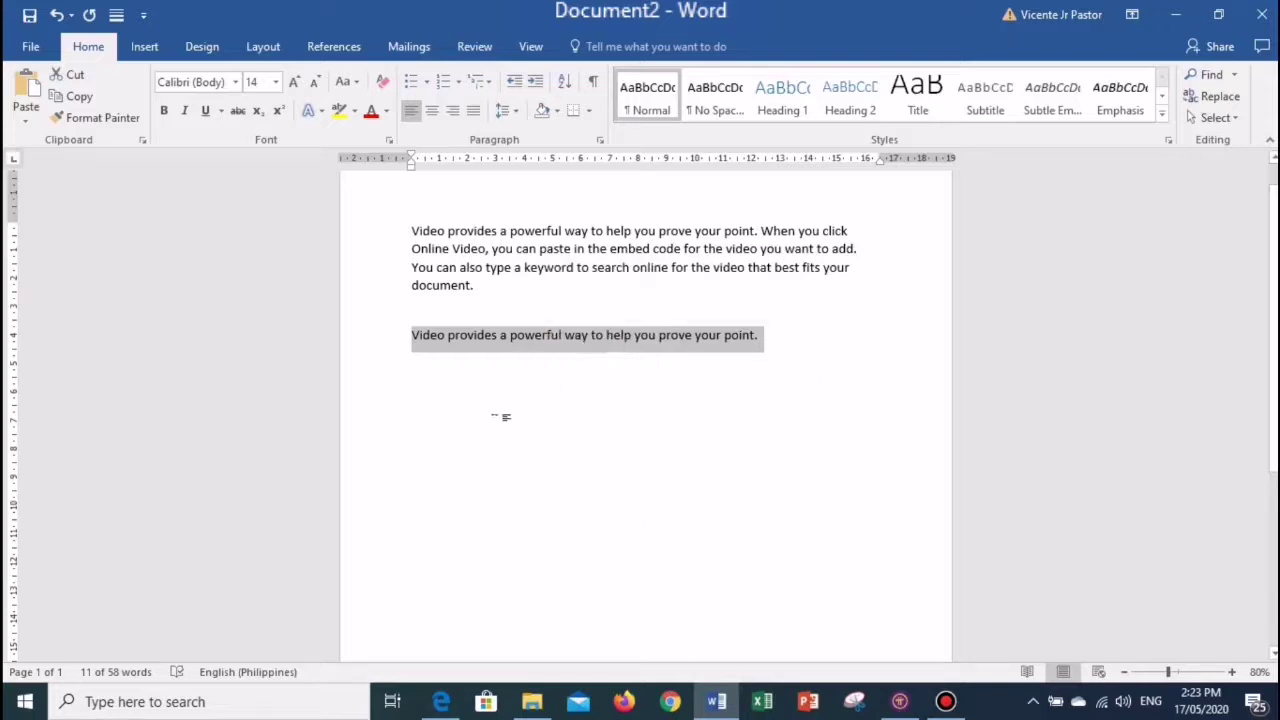
pyautogui.click(820, 336)
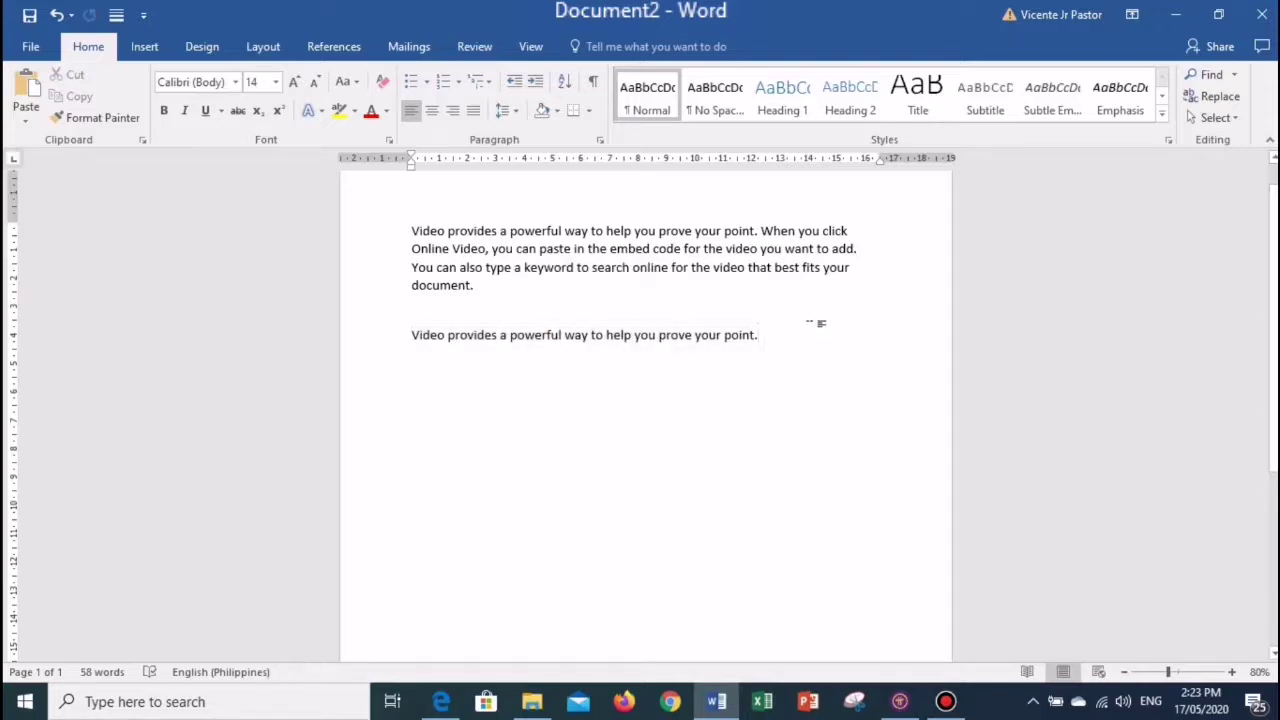
pyautogui.press('Return')
pyautogui.press('Return')
pyautogui.rightClick(415, 383)
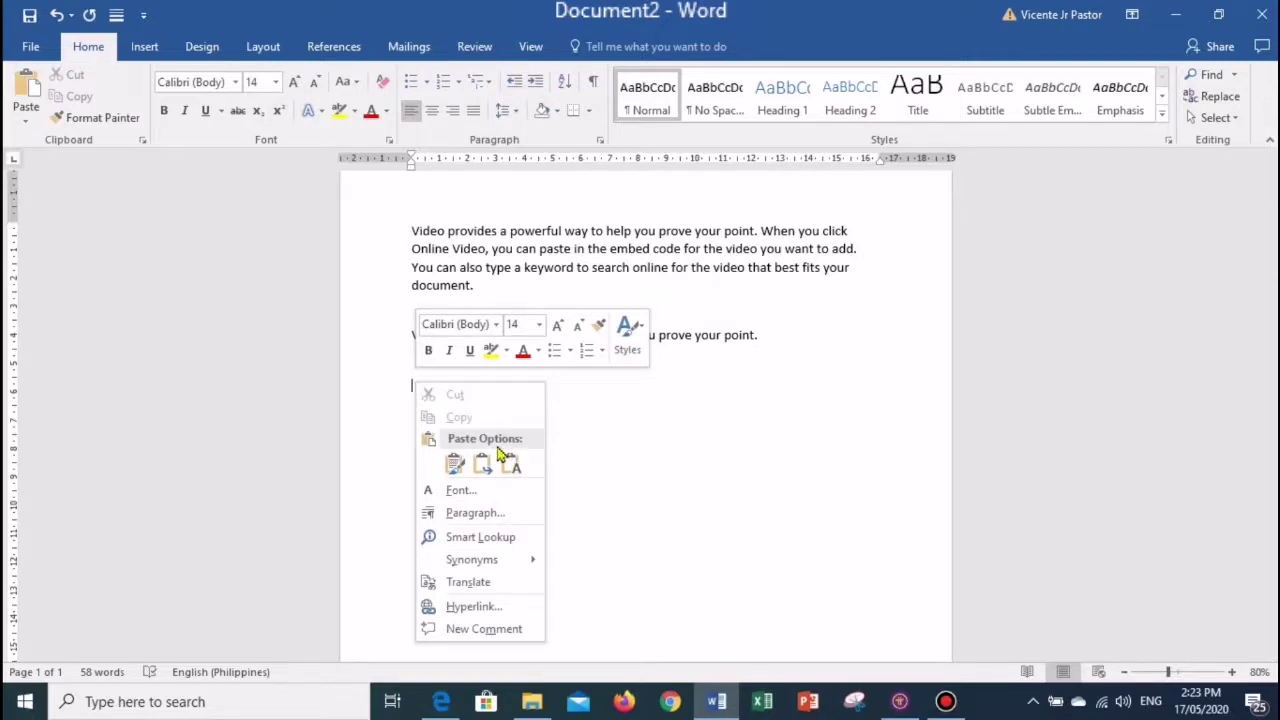
pyautogui.click(456, 467)
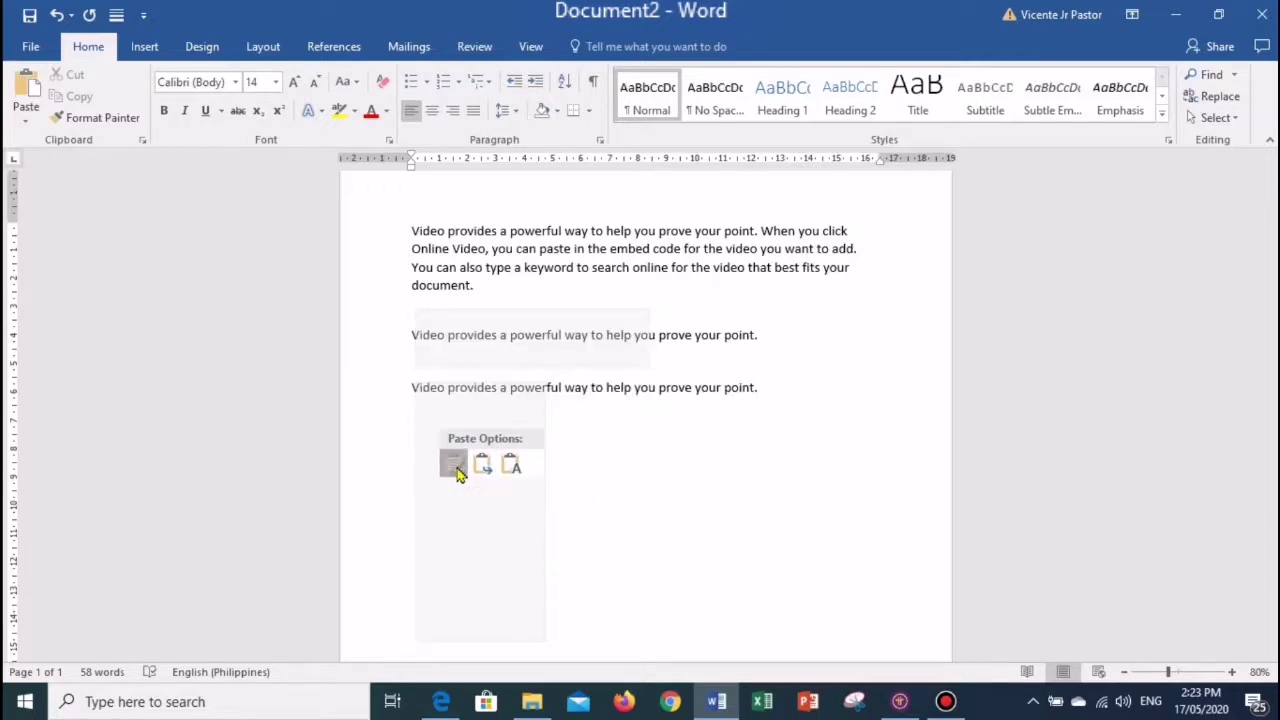
pyautogui.click(454, 466)
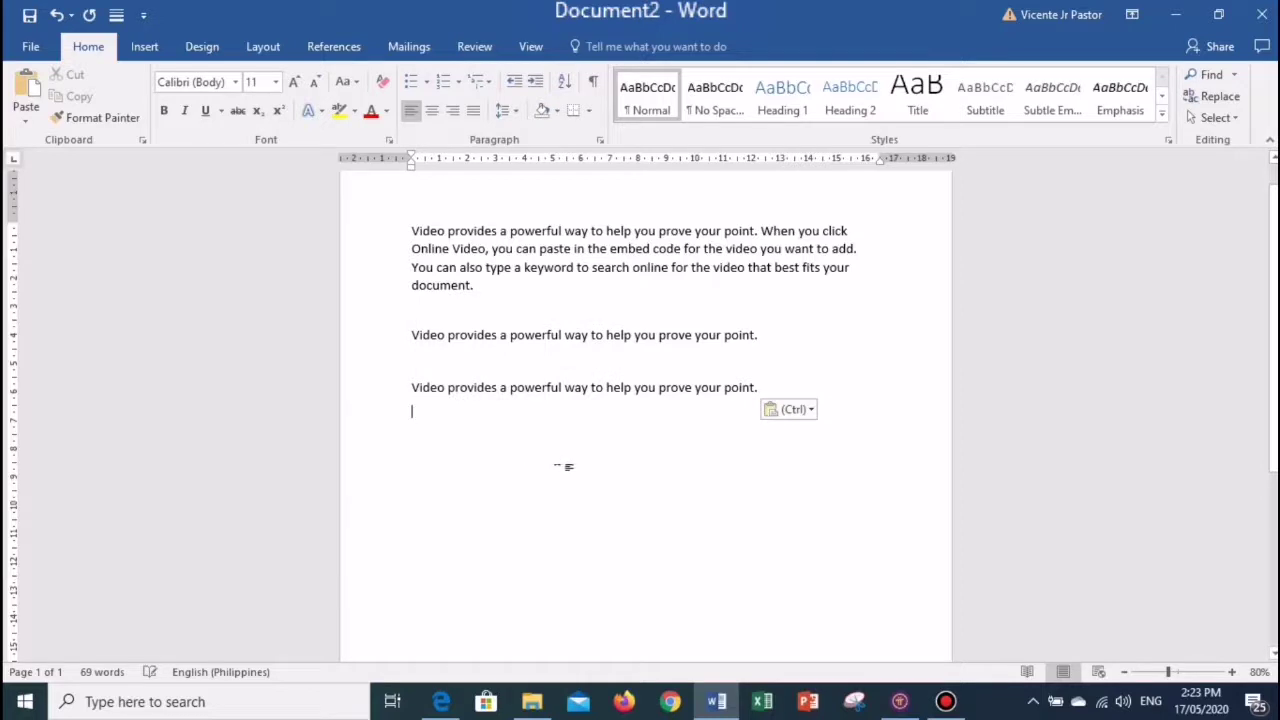
# - Copy the lowest pasted sentence and paste another copy beneath it after a blank line
pyautogui.press('Return')
pyautogui.press('Return')
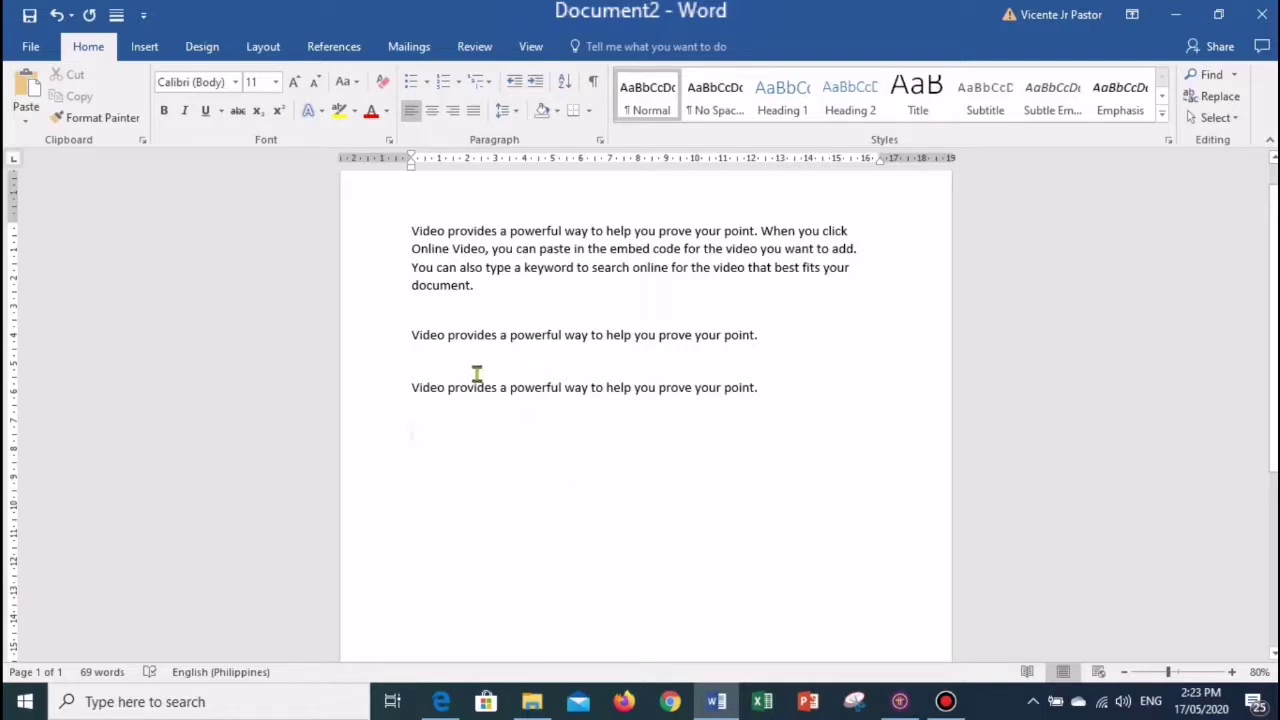
pyautogui.moveTo(410, 388); pyautogui.dragTo(761, 399)
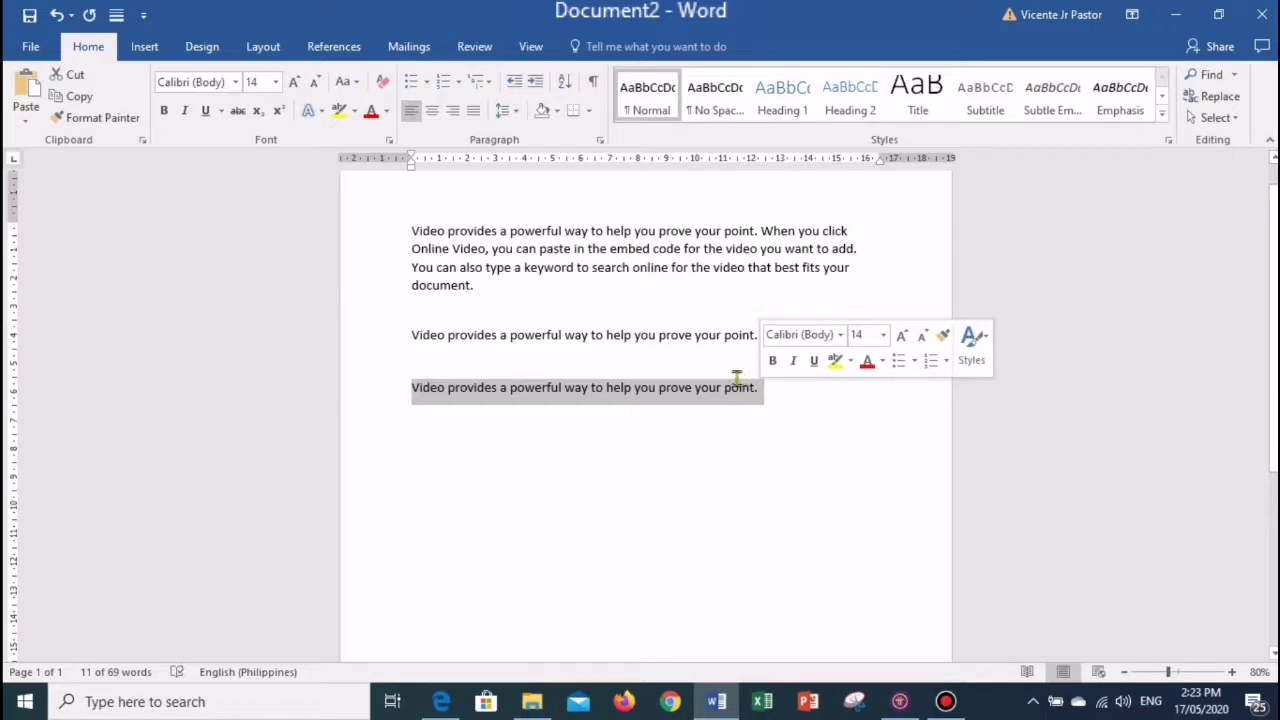
pyautogui.hotkey('ctrl', 'c')
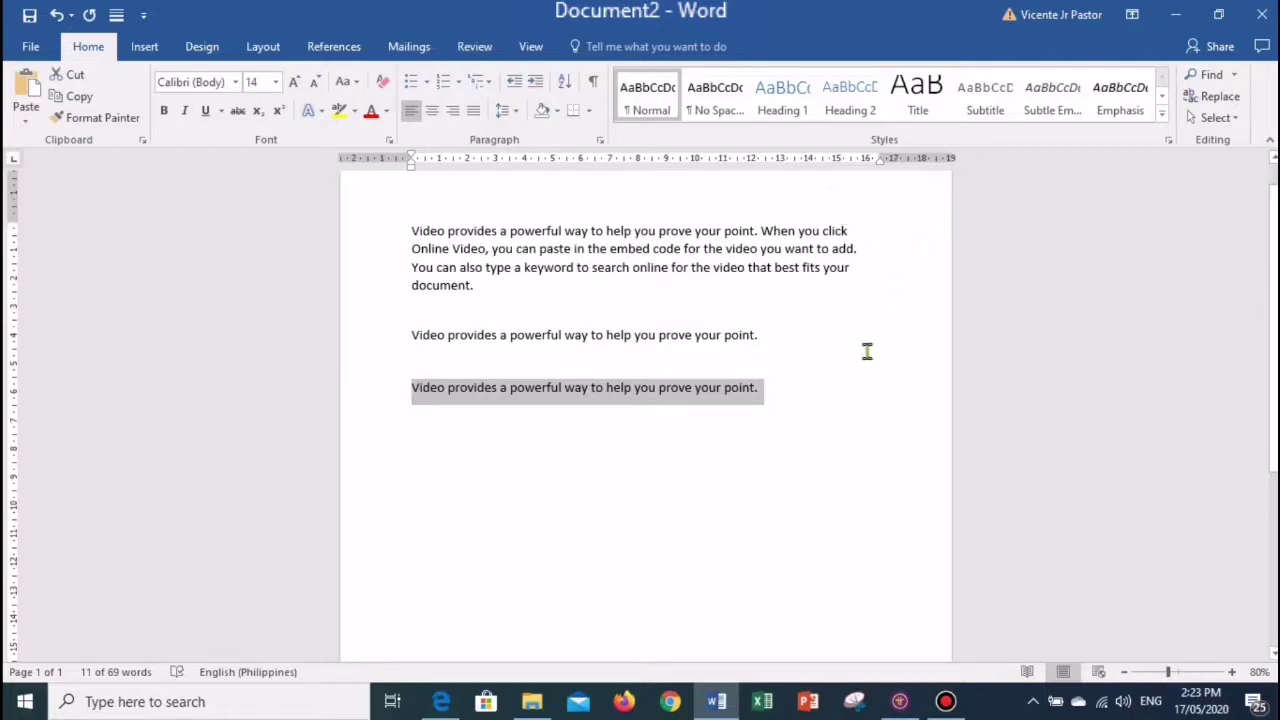
pyautogui.hotkey('ctrl', 'v')
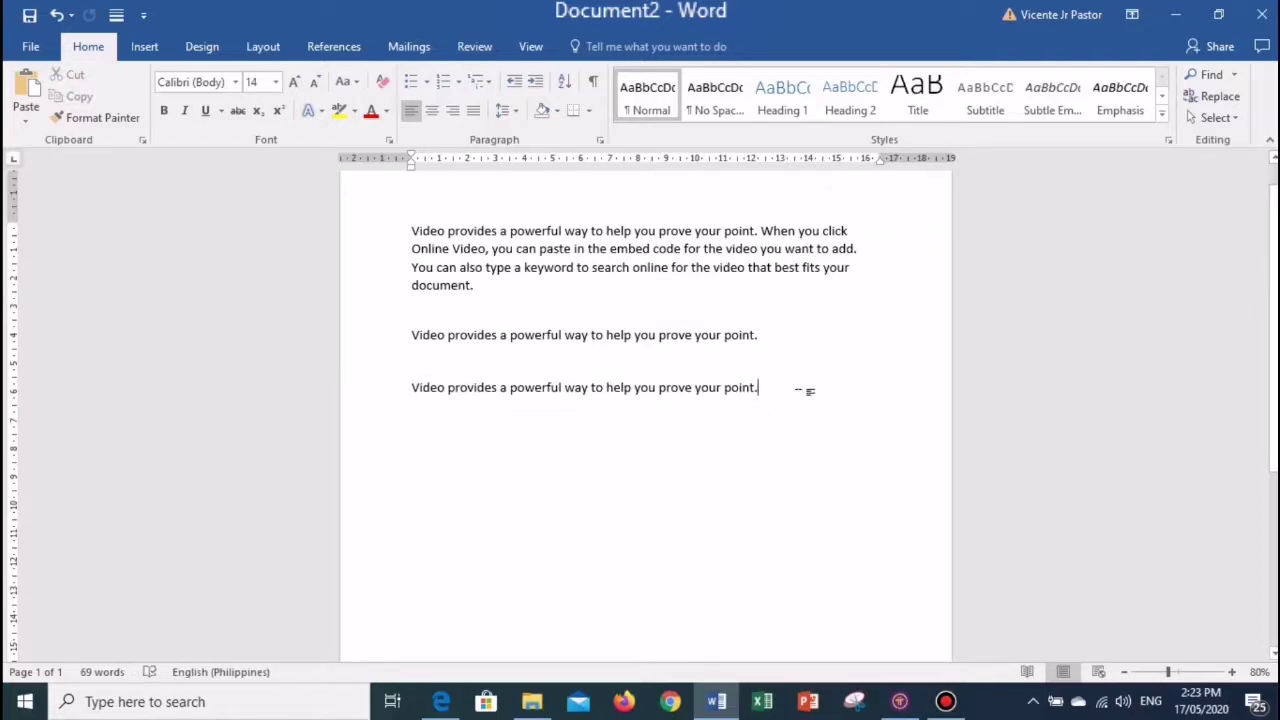
pyautogui.press('Return')
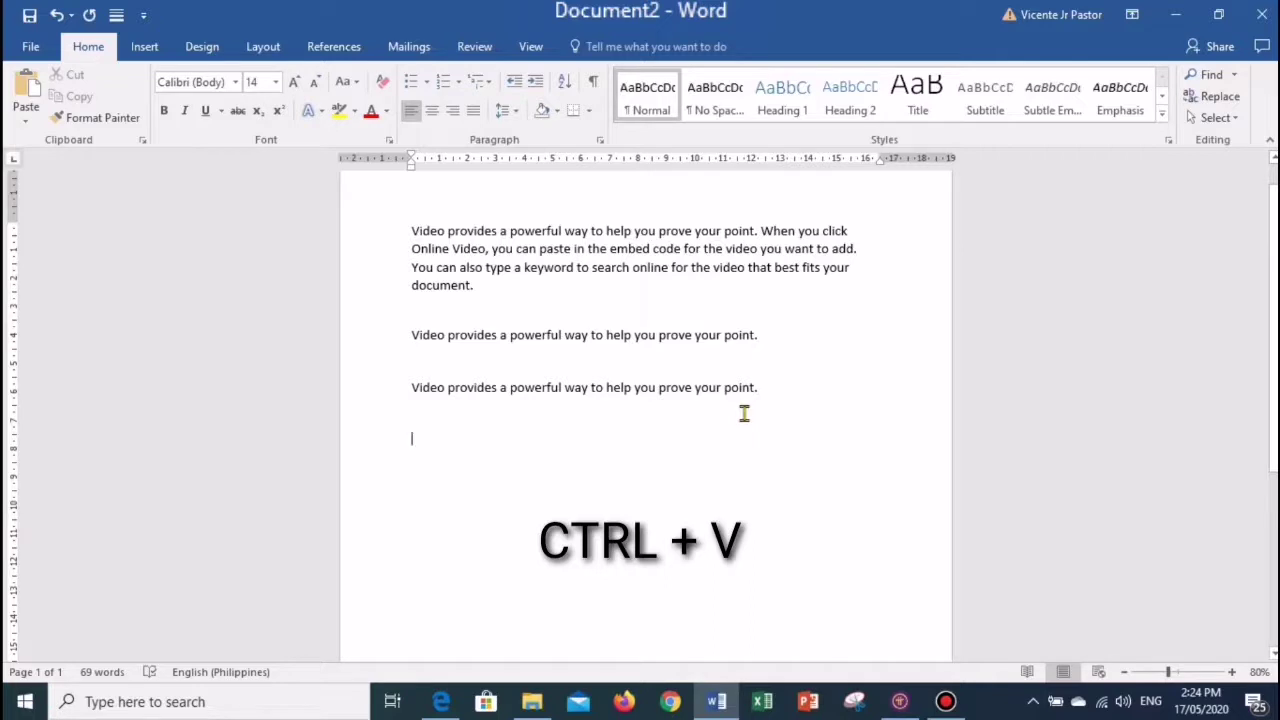
pyautogui.hotkey('ctrl', 'v')
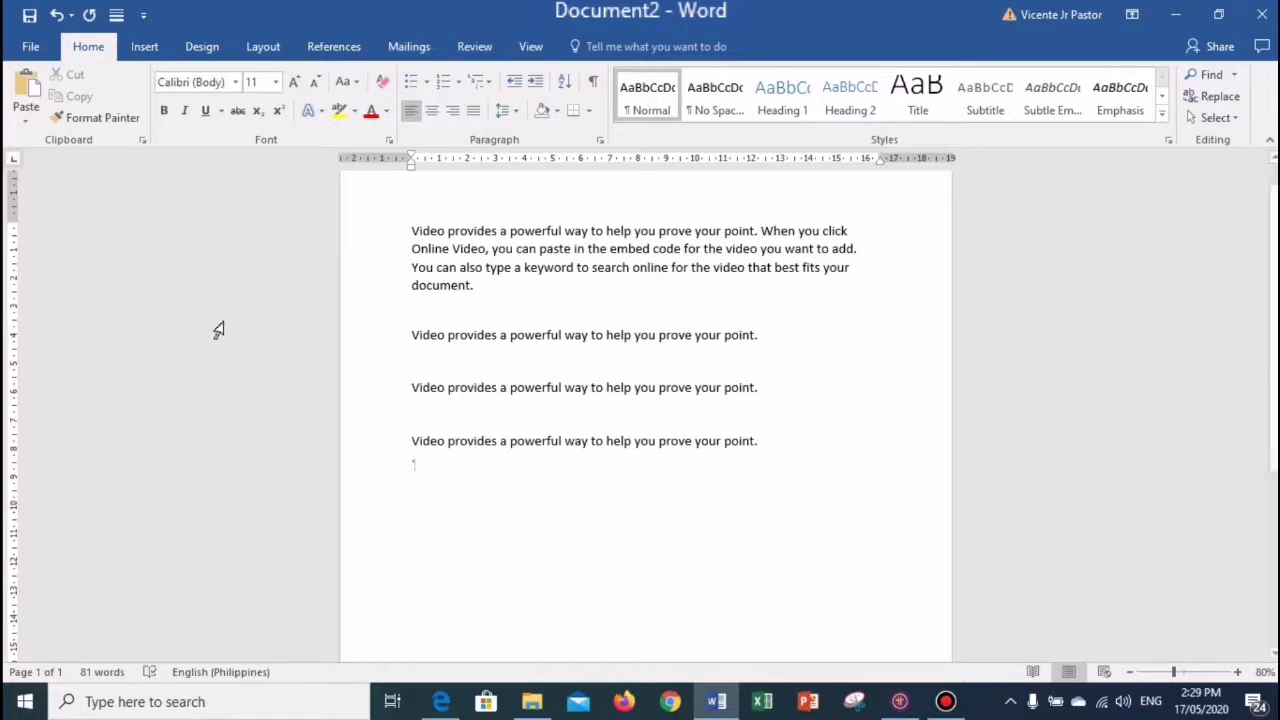
# - Look at the Save As page, return to the document, and issue the Save command
pyautogui.click(32, 50)
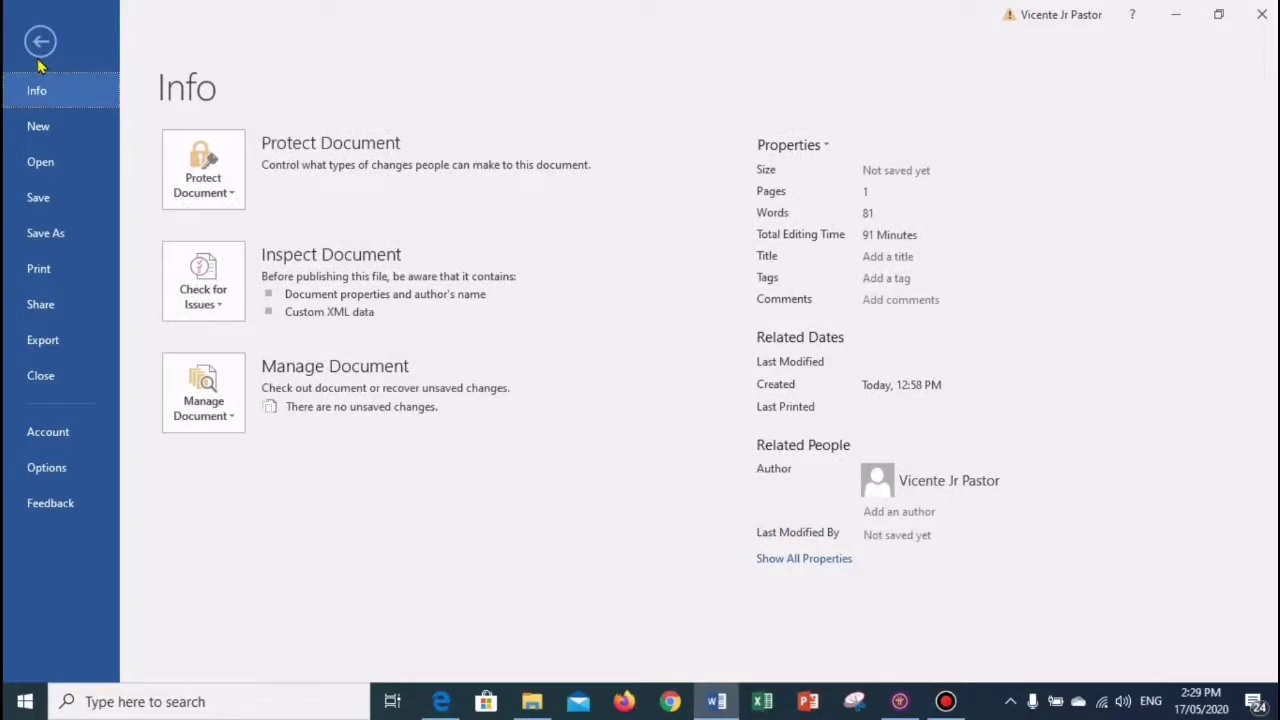
pyautogui.click(63, 238)
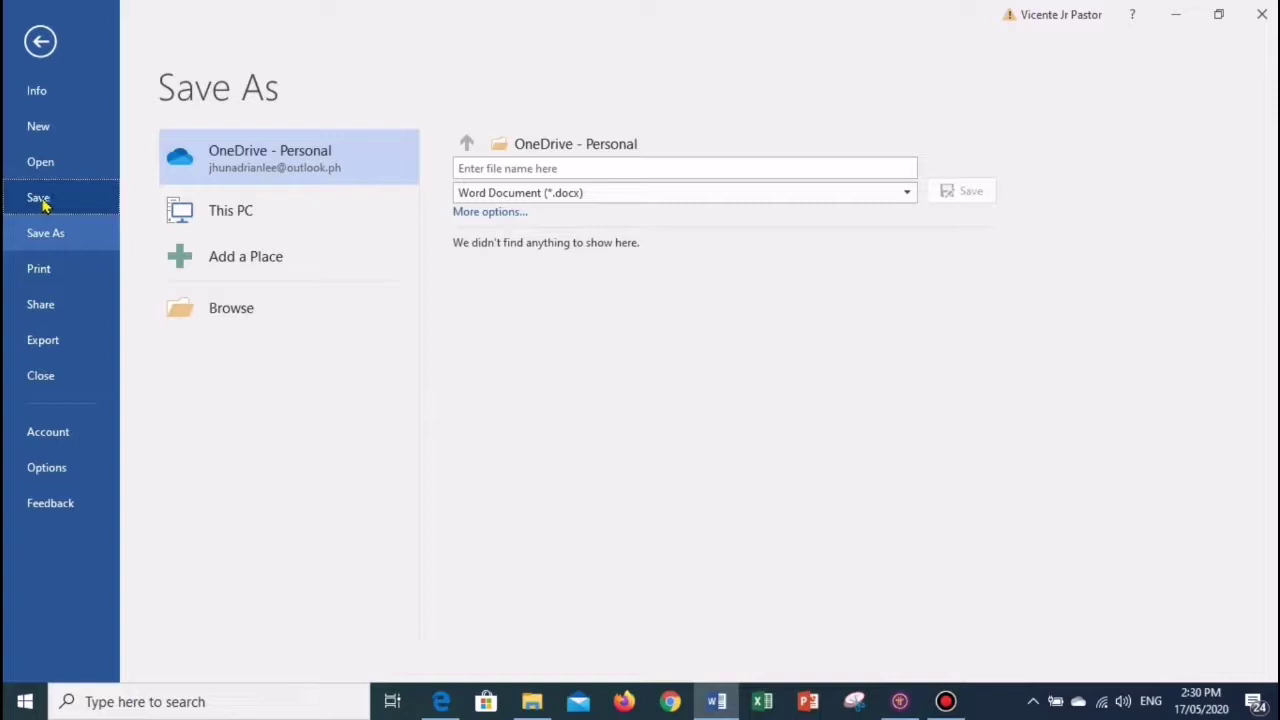
pyautogui.click(41, 44)
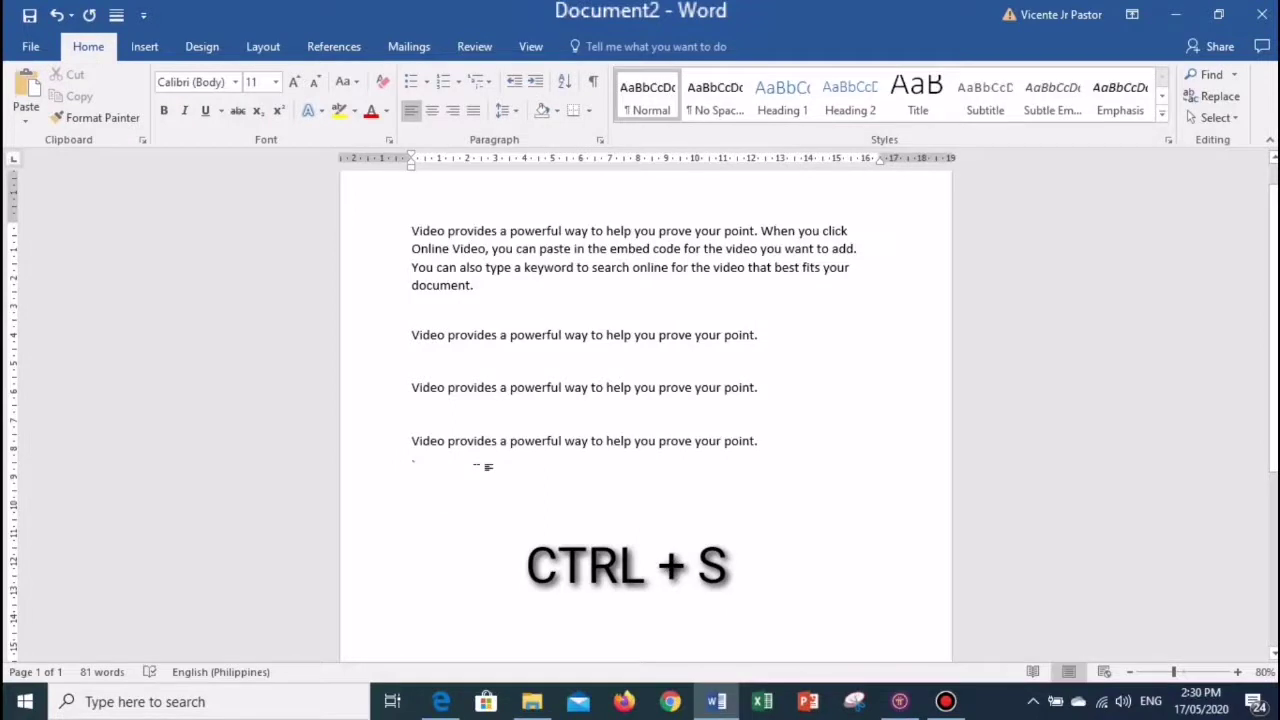
pyautogui.hotkey('ctrl', 's')
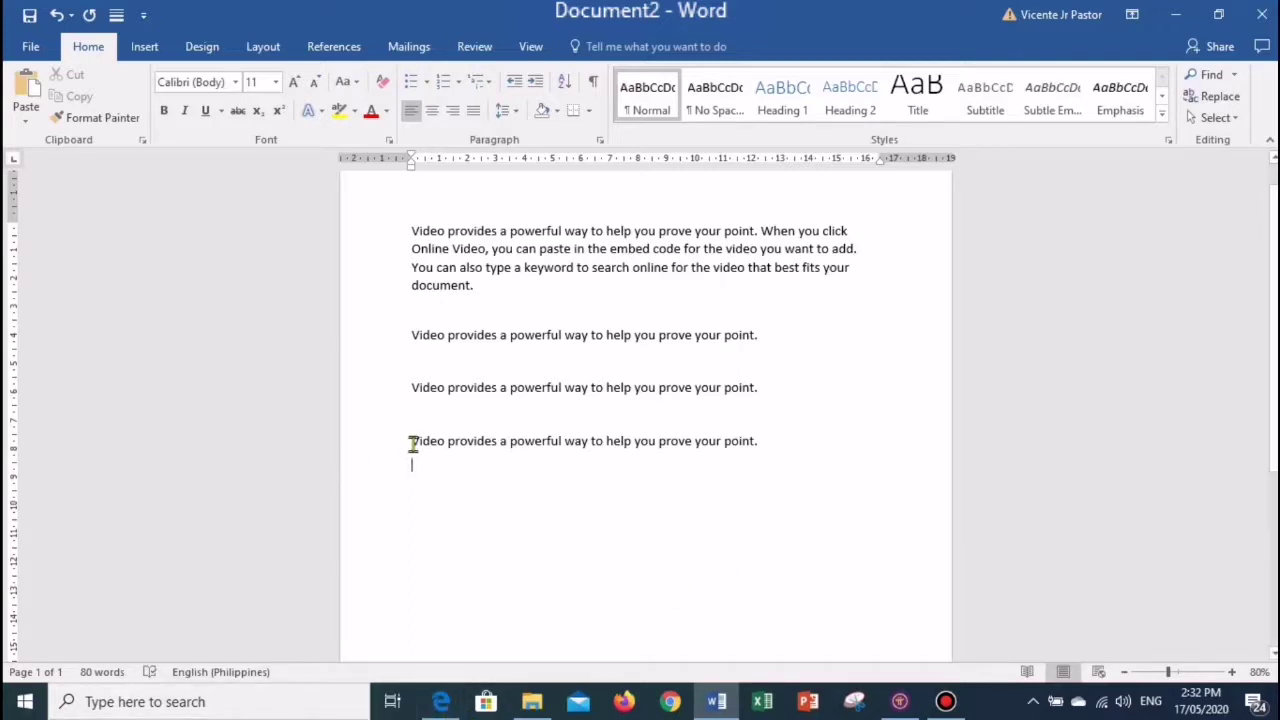
# - Select the last pasted sentence, check the available font sizes, and increase its font size to 36
pyautogui.moveTo(415, 448); pyautogui.dragTo(766, 449)
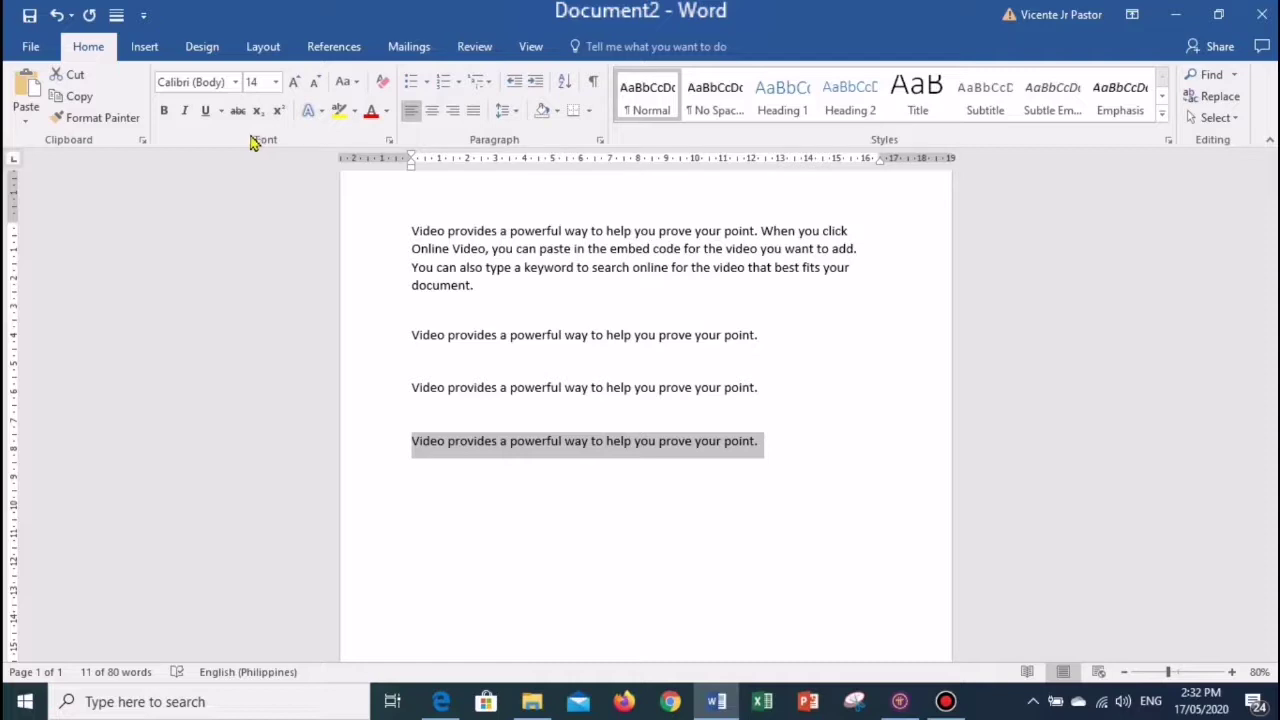
pyautogui.click(279, 82)
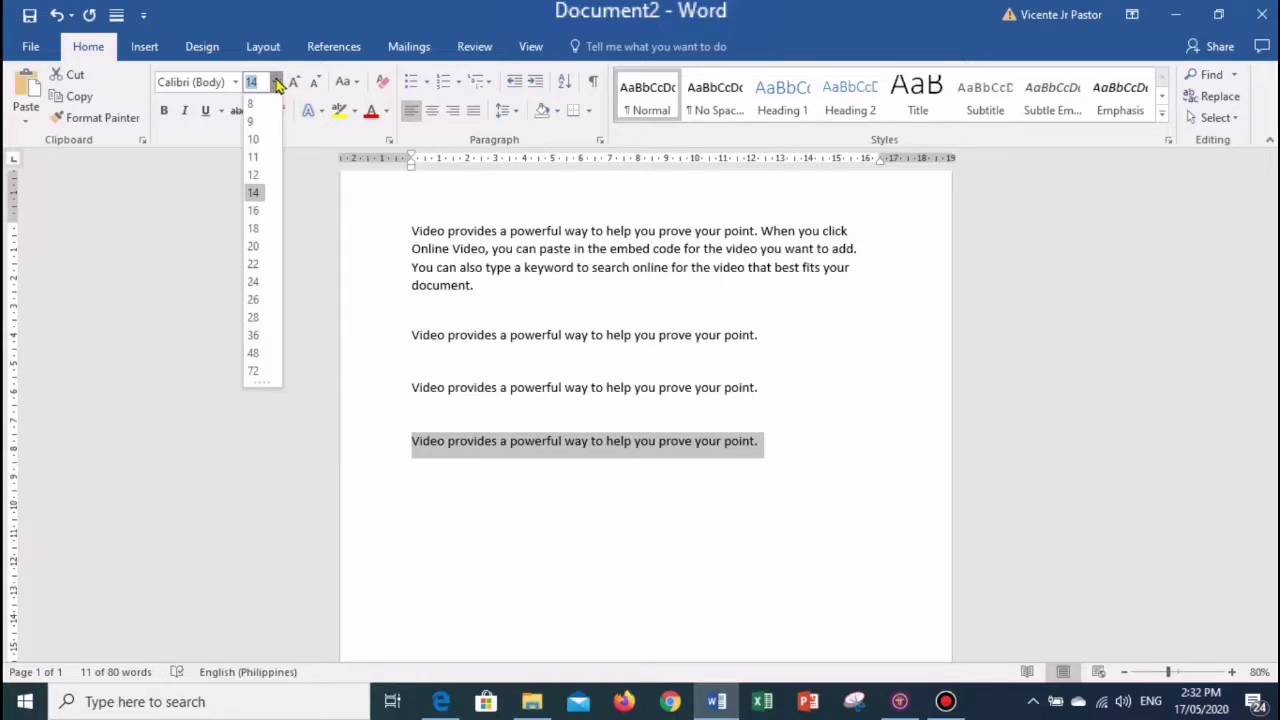
pyautogui.click(279, 82)
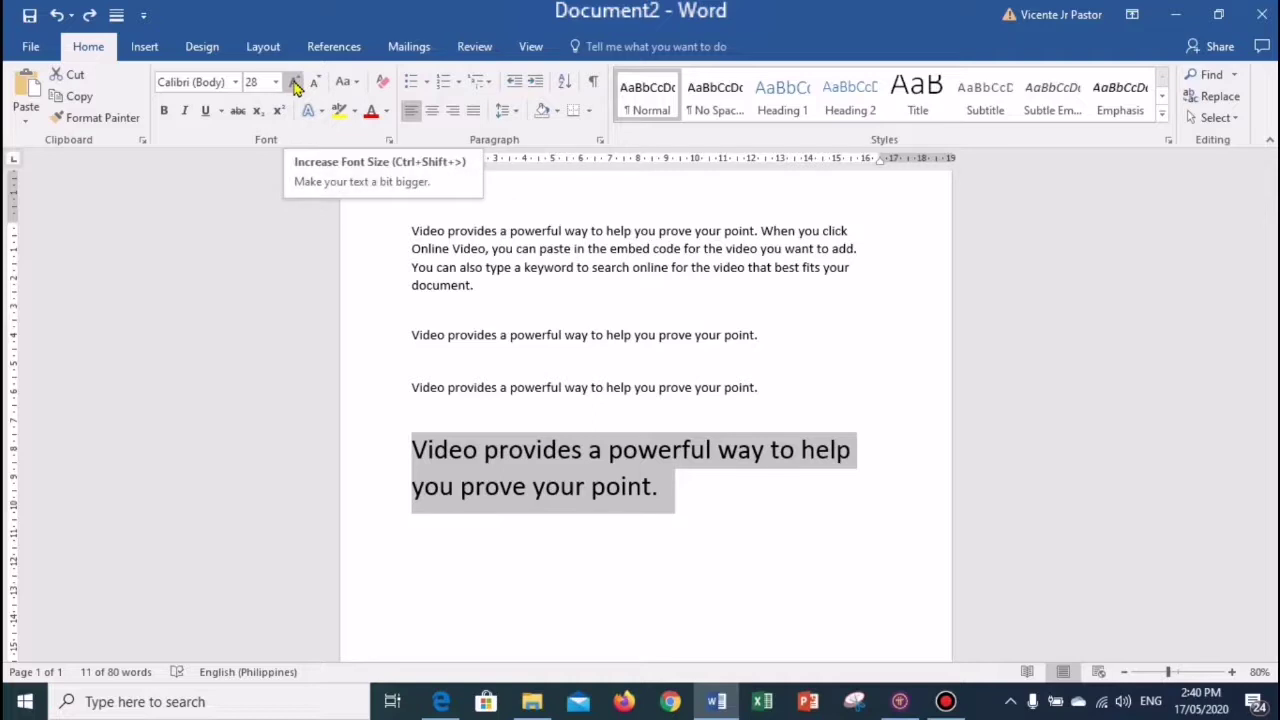
pyautogui.click(295, 84)
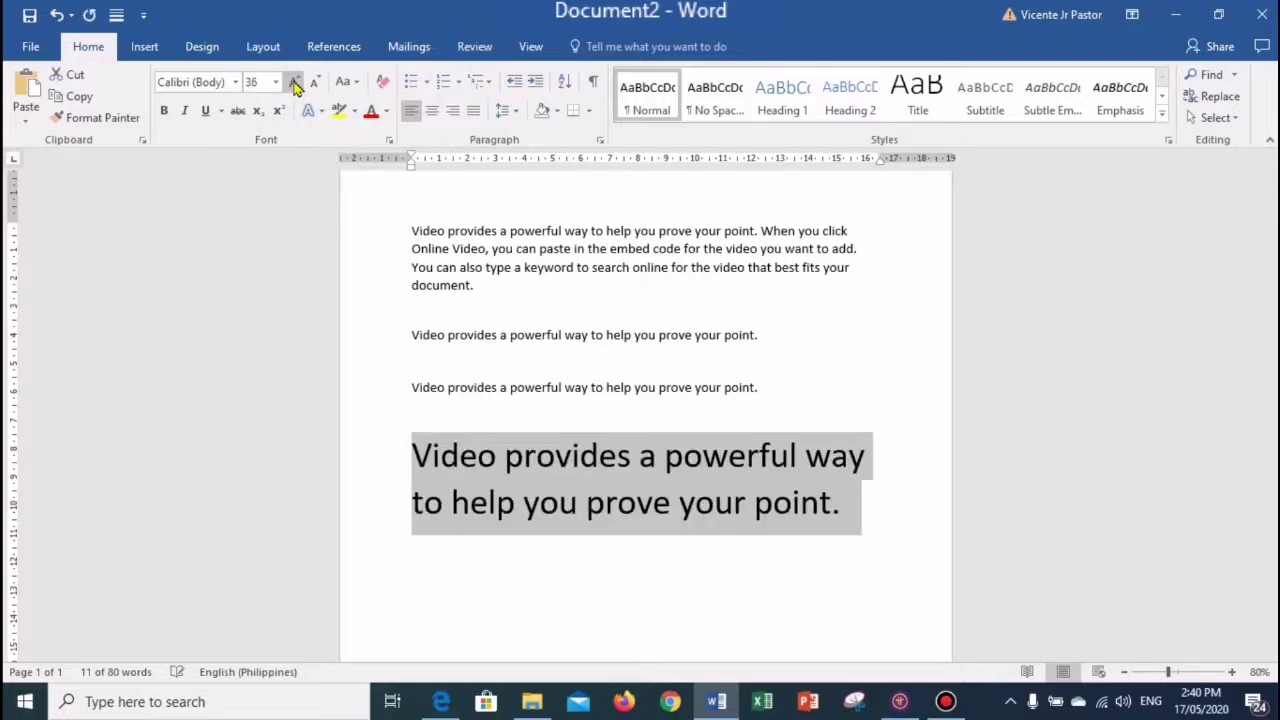
# - Enlarge the selected sentence's font to size 48, step it down and up again, and finish at size 26
pyautogui.click(295, 85)
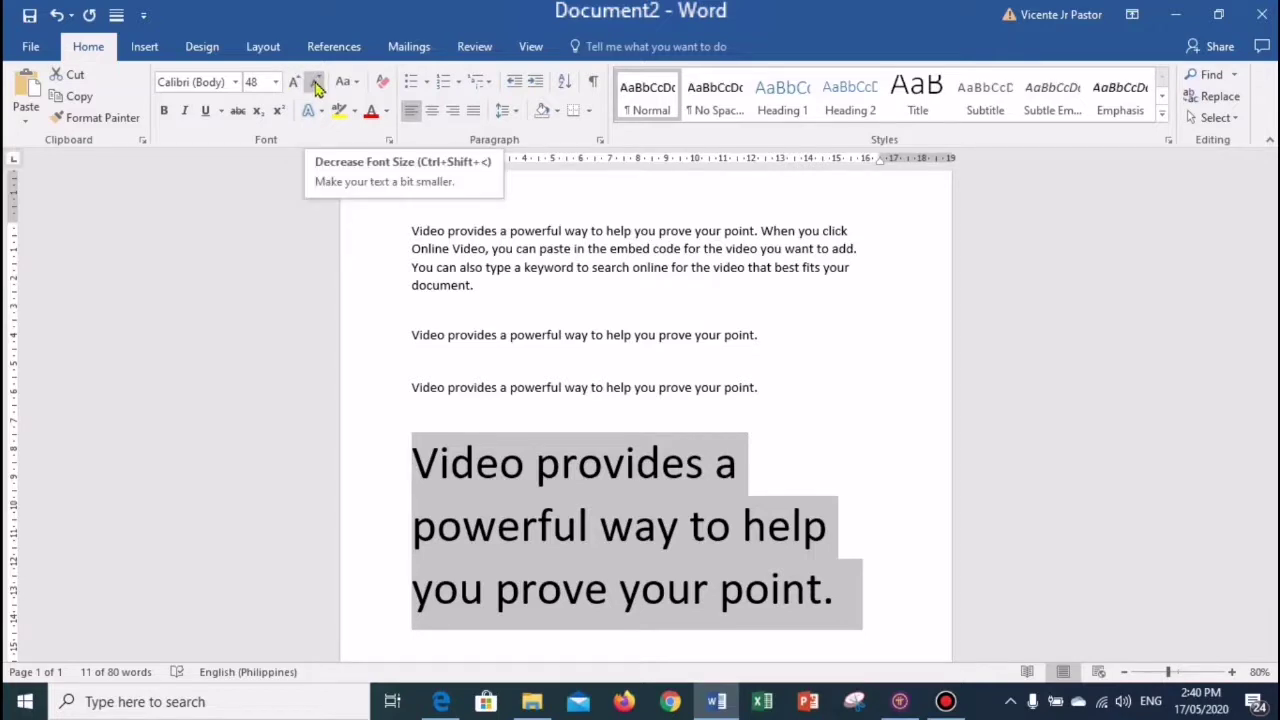
pyautogui.click(316, 88)
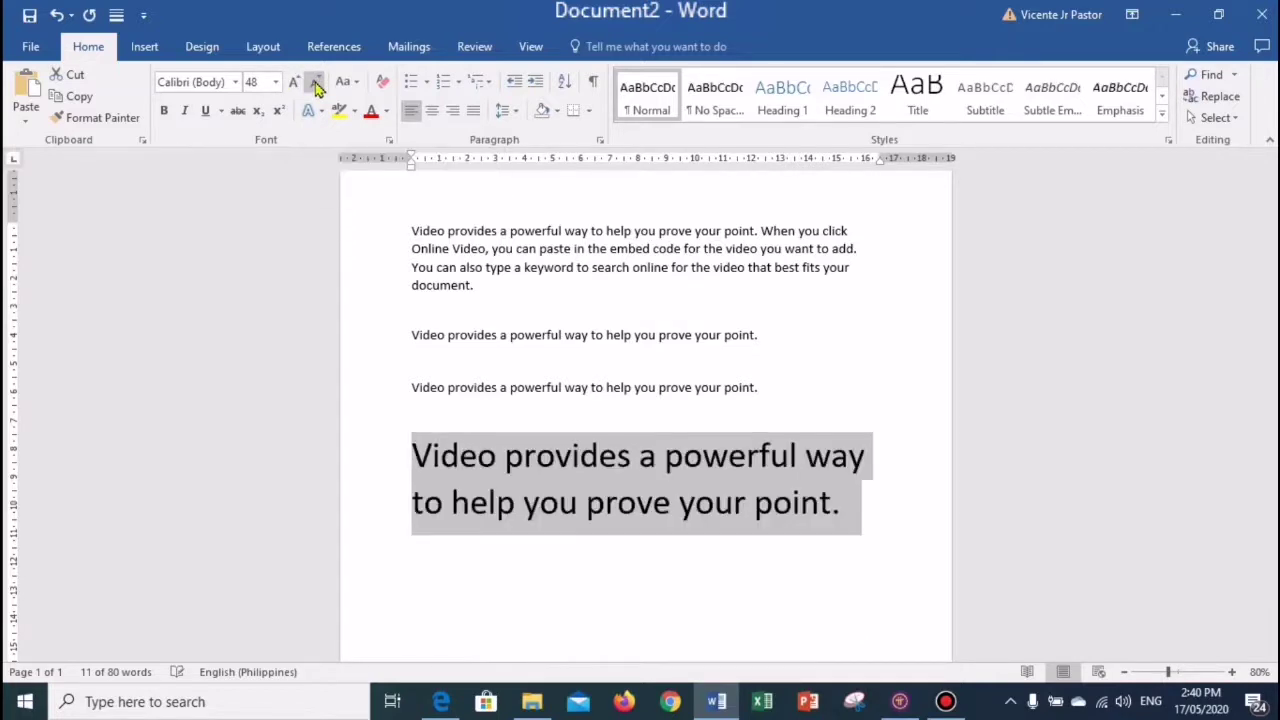
pyautogui.click(316, 88)
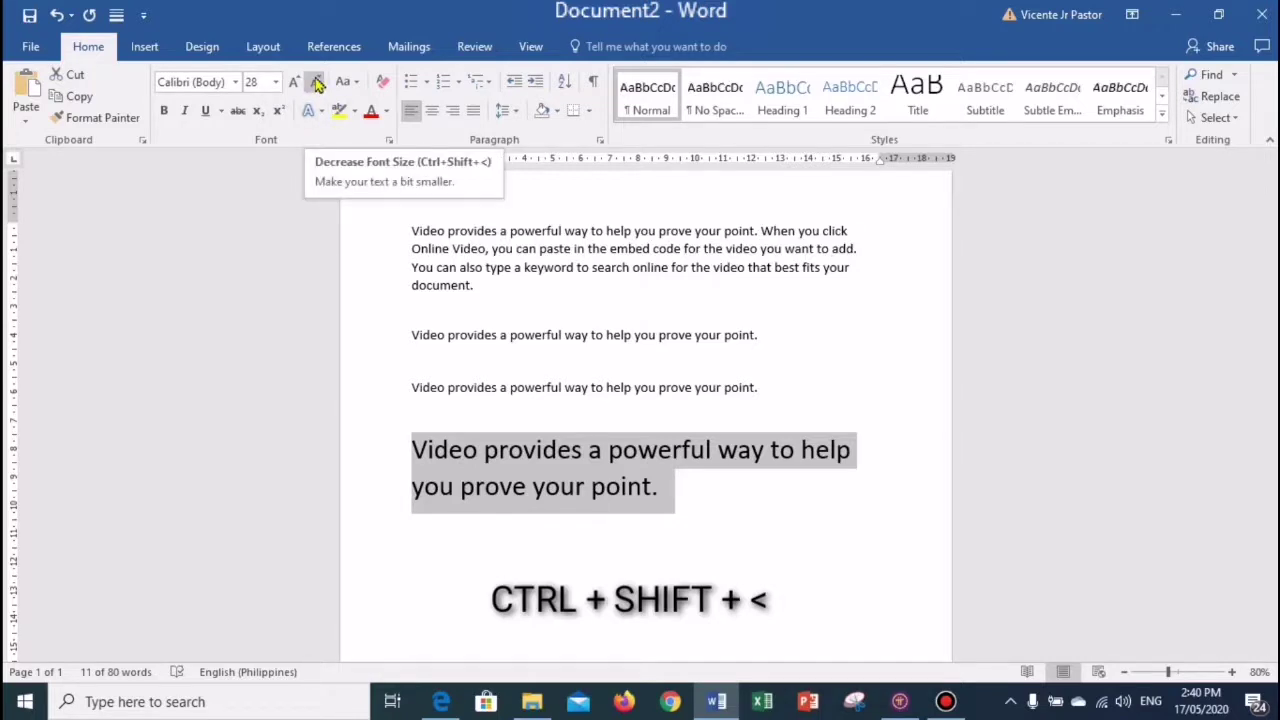
pyautogui.click(316, 84)
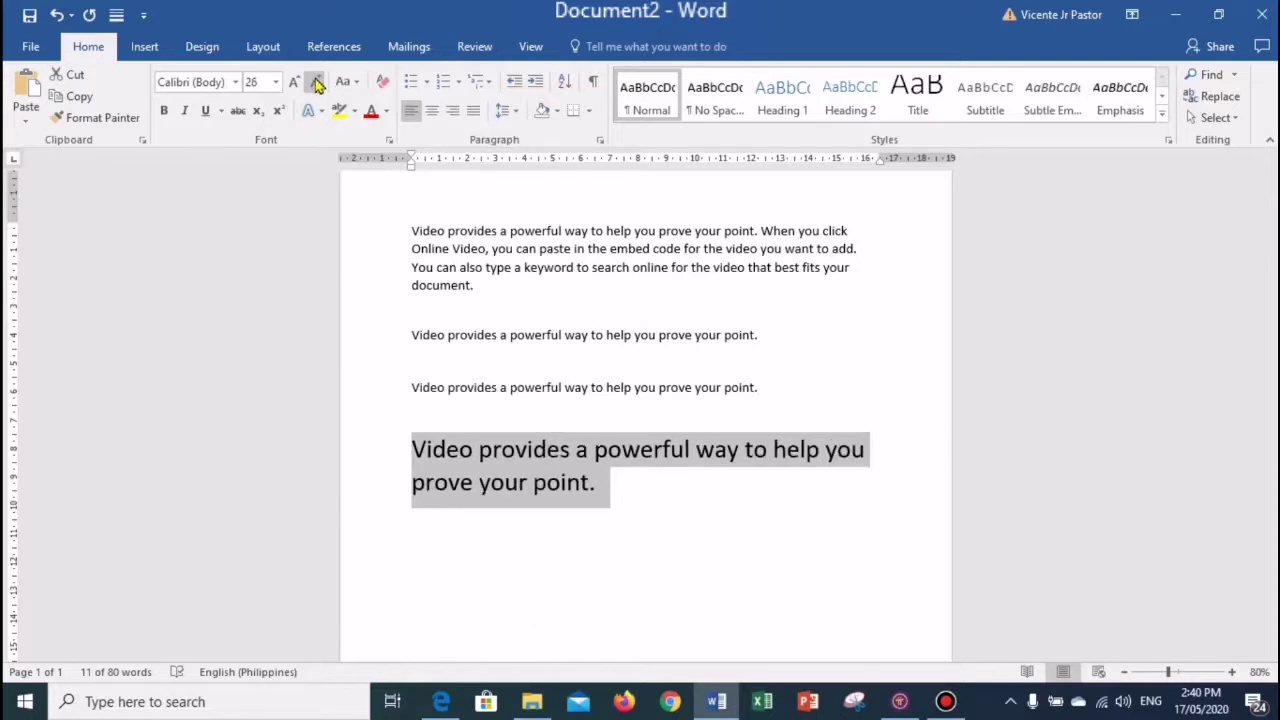
pyautogui.click(296, 84)
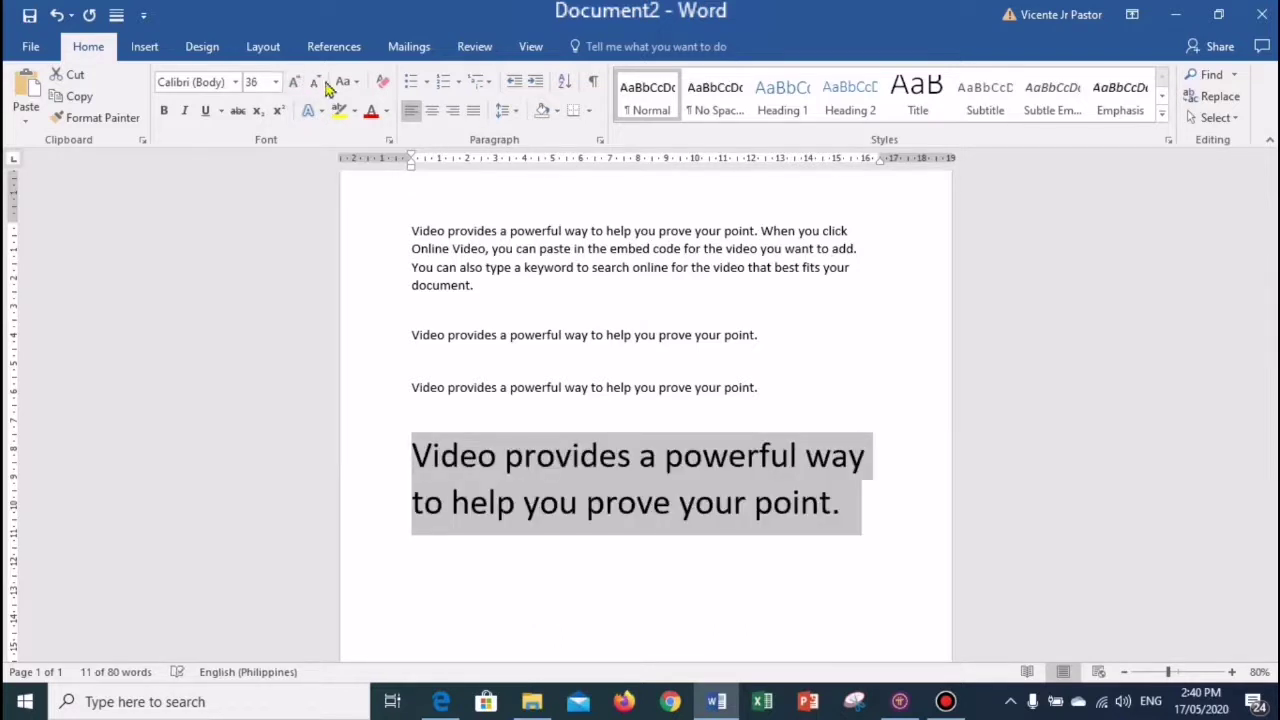
pyautogui.click(313, 82)
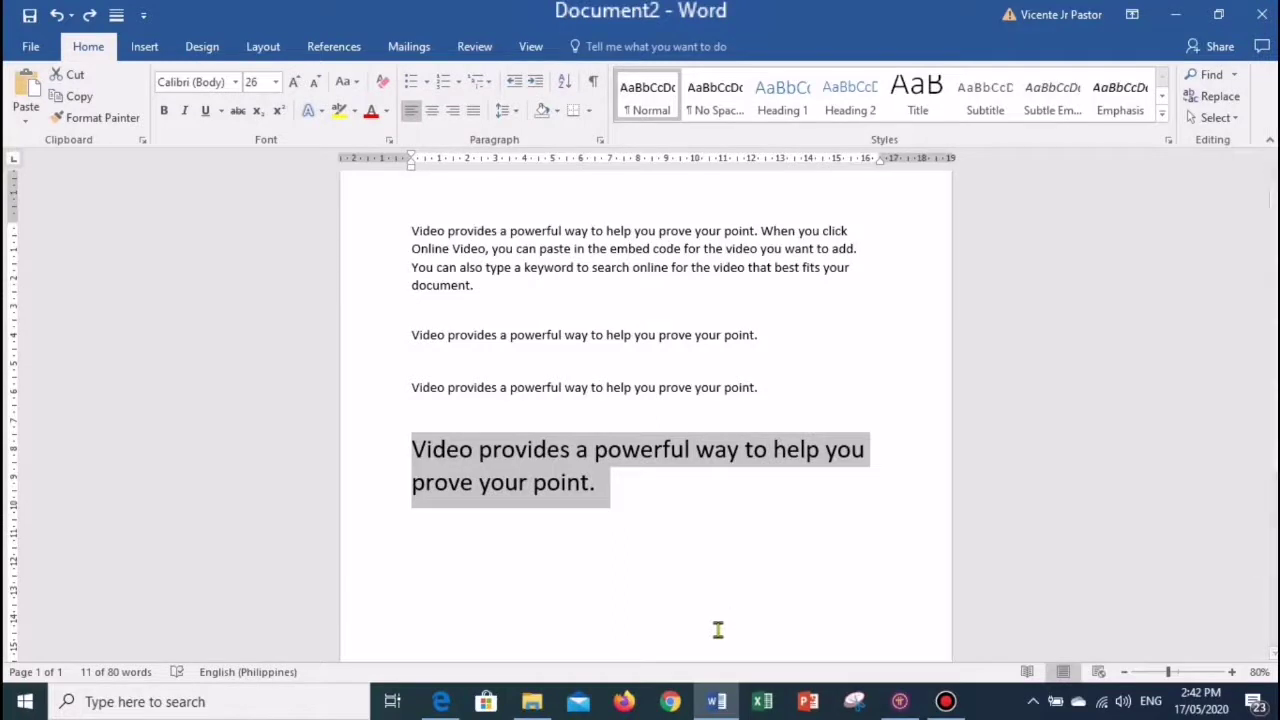
# - Select the large last sentence and change its font to Algerian
pyautogui.scroll(-1, 681, 571)
pyautogui.scroll(-4, 681, 571)
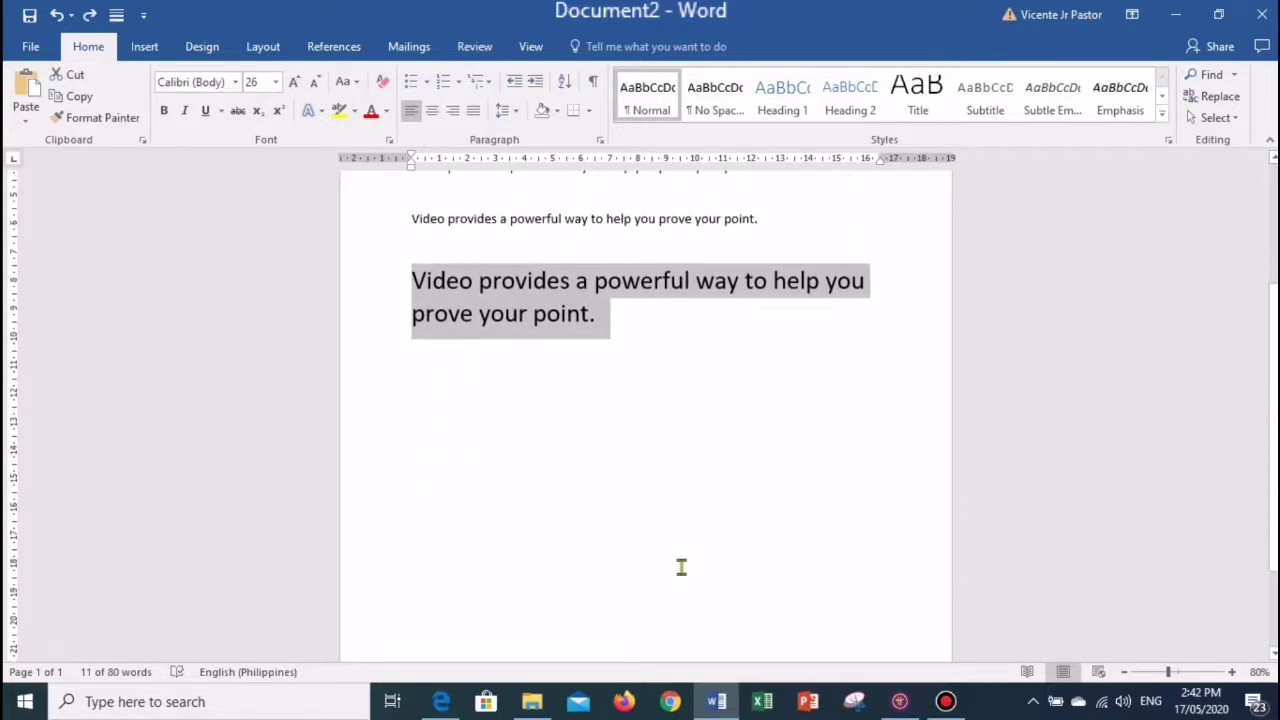
pyautogui.click(530, 417)
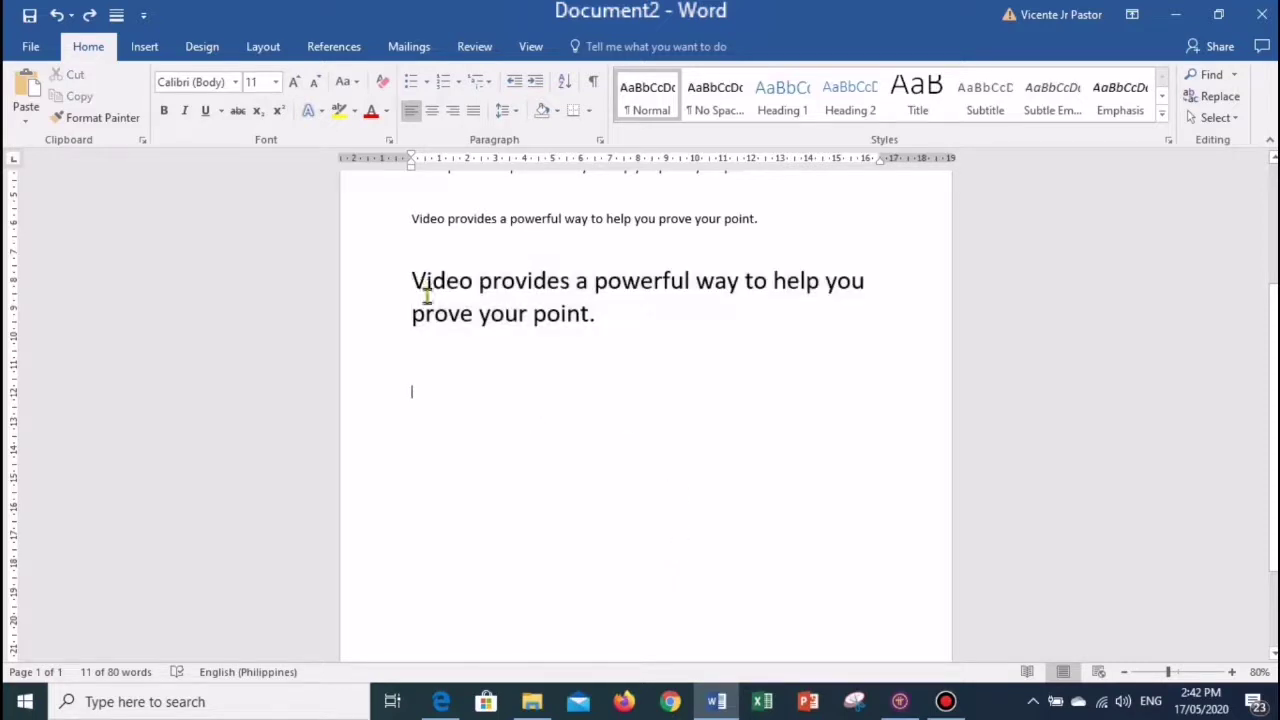
pyautogui.moveTo(418, 280); pyautogui.dragTo(600, 320)
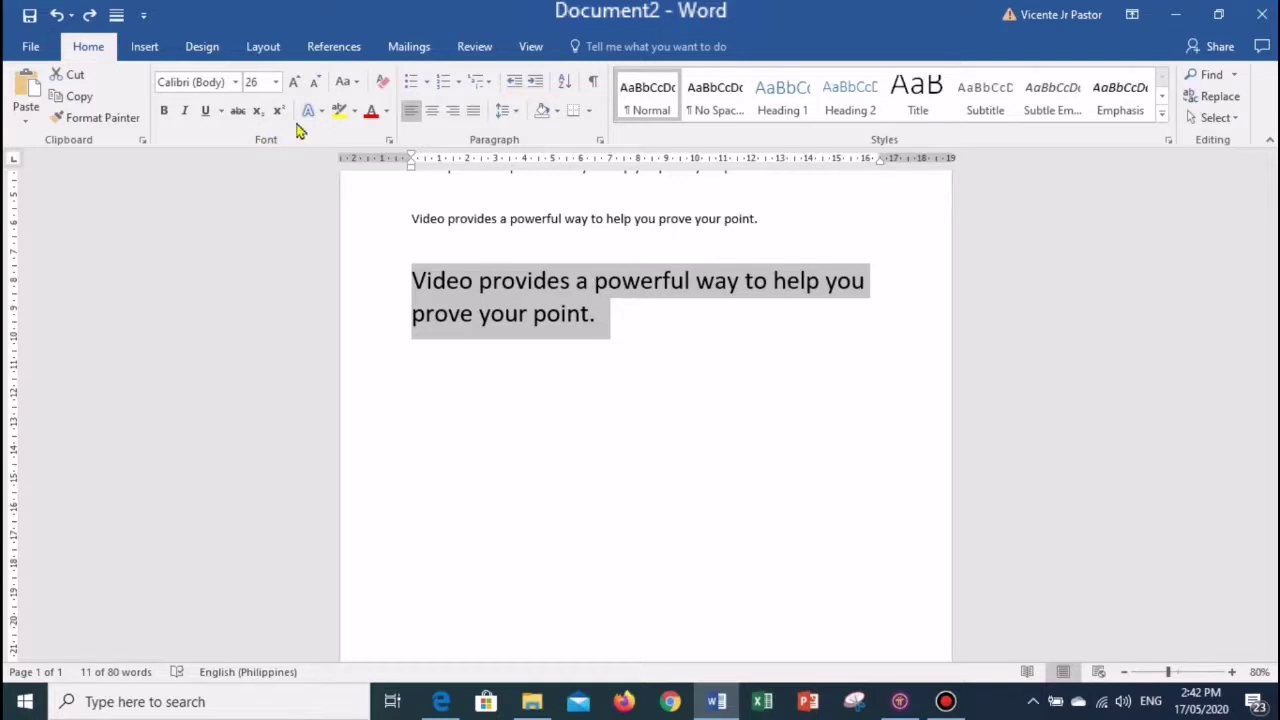
pyautogui.click(236, 84)
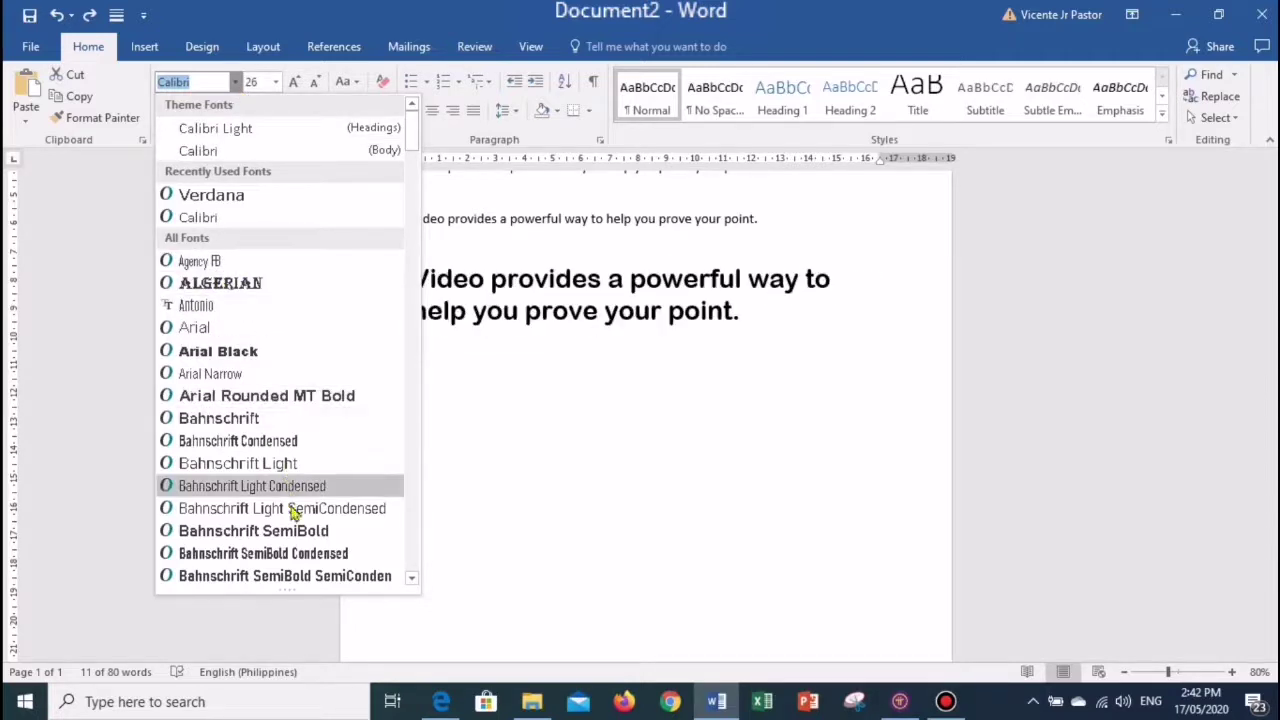
pyautogui.click(220, 283)
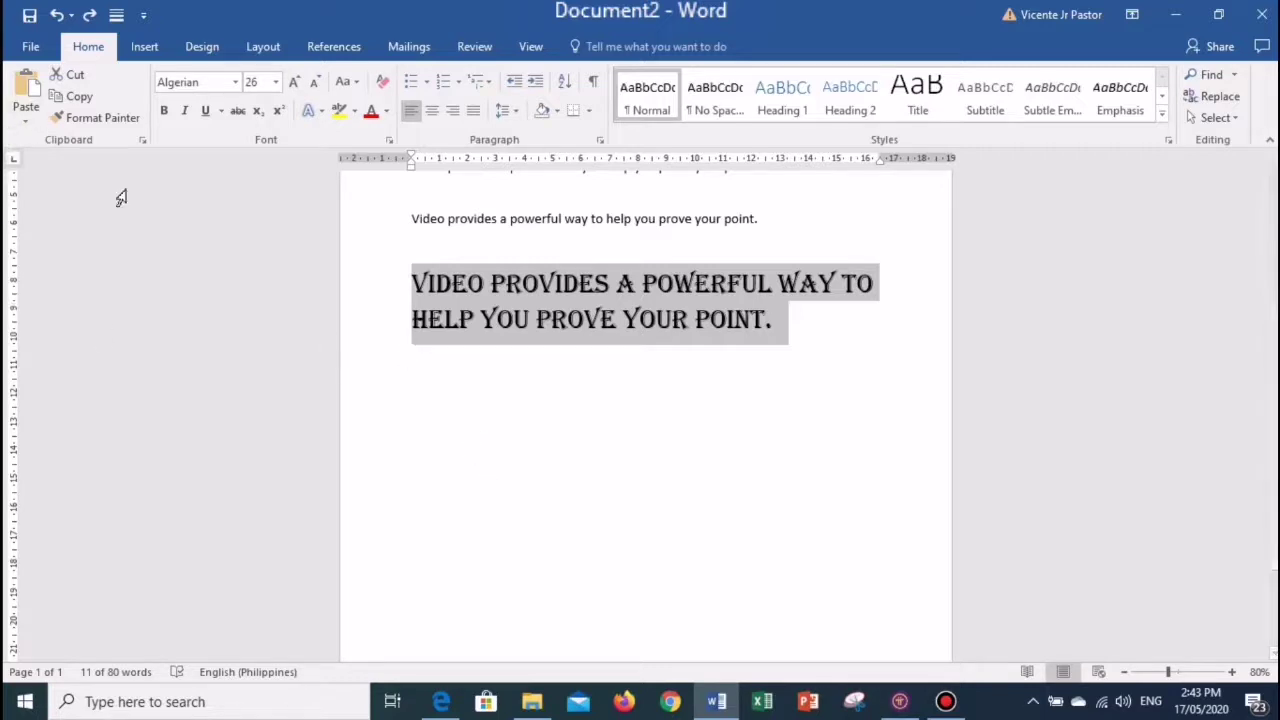
# - Try bold and italic on the Algerian sentence, and make the sentence above it bold and italic
pyautogui.click(165, 113)
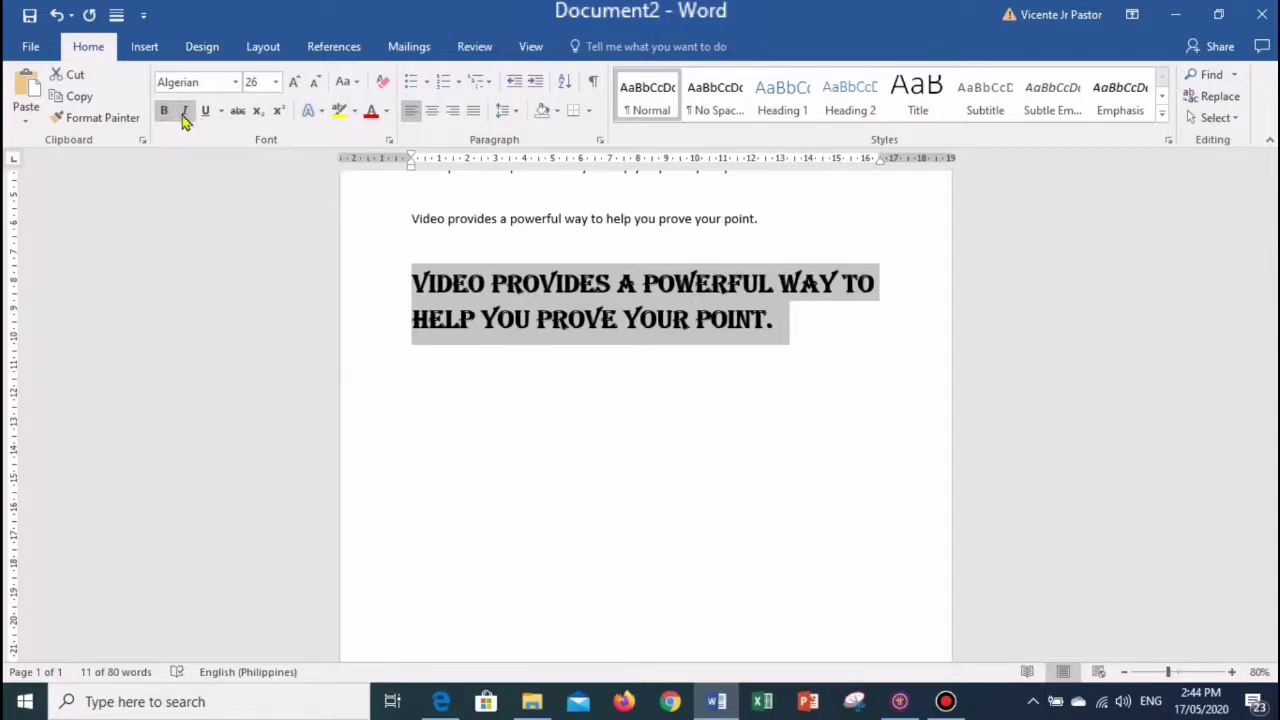
pyautogui.click(184, 113)
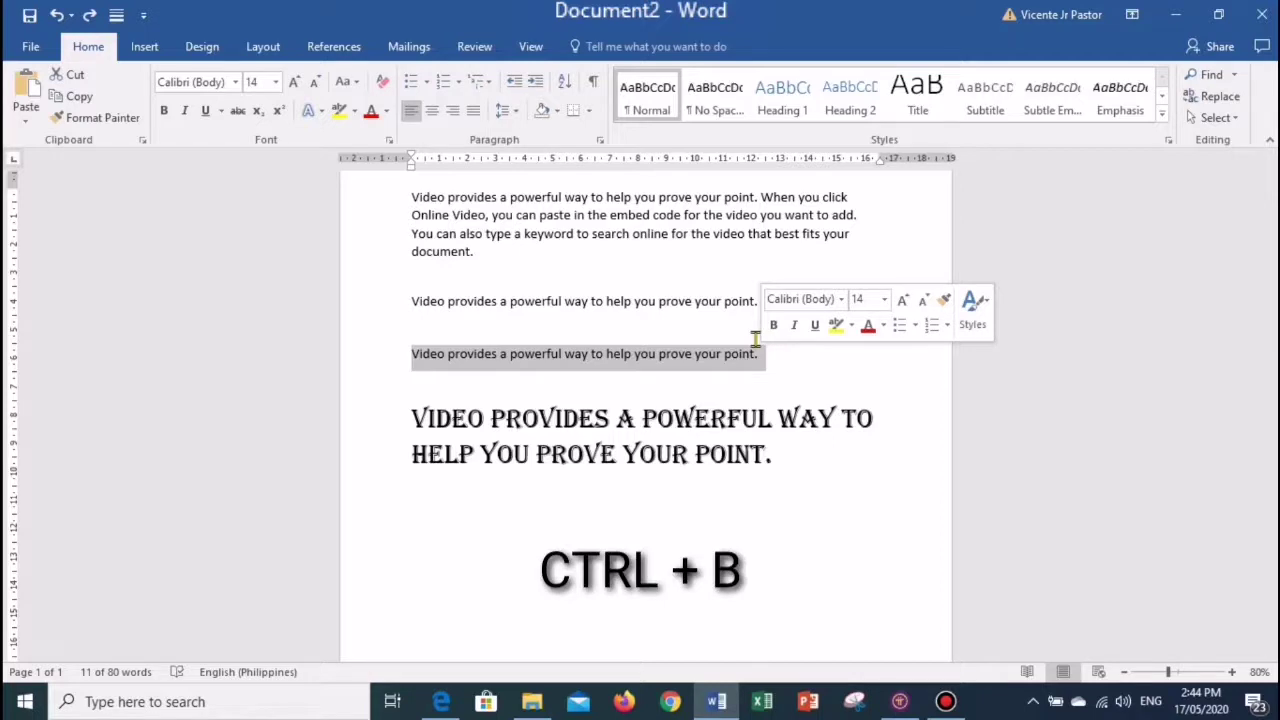
pyautogui.hotkey('ctrl', 'b')
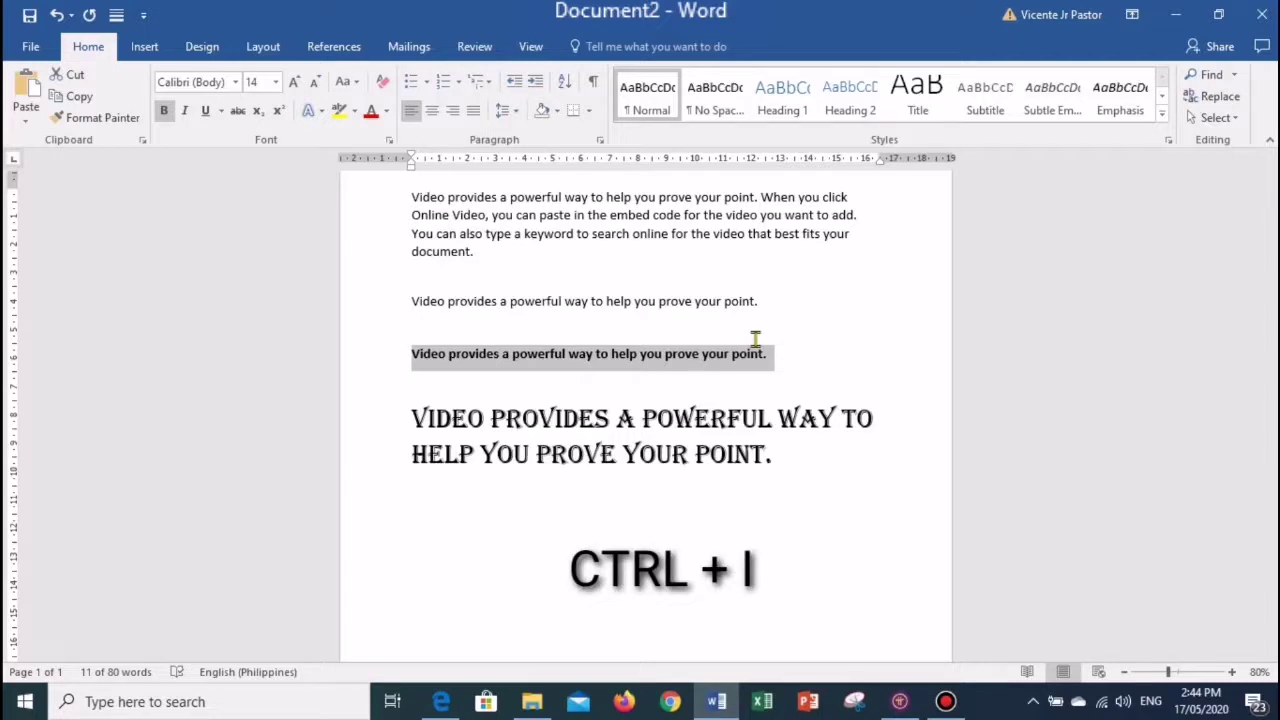
pyautogui.hotkey('ctrl', 'i')
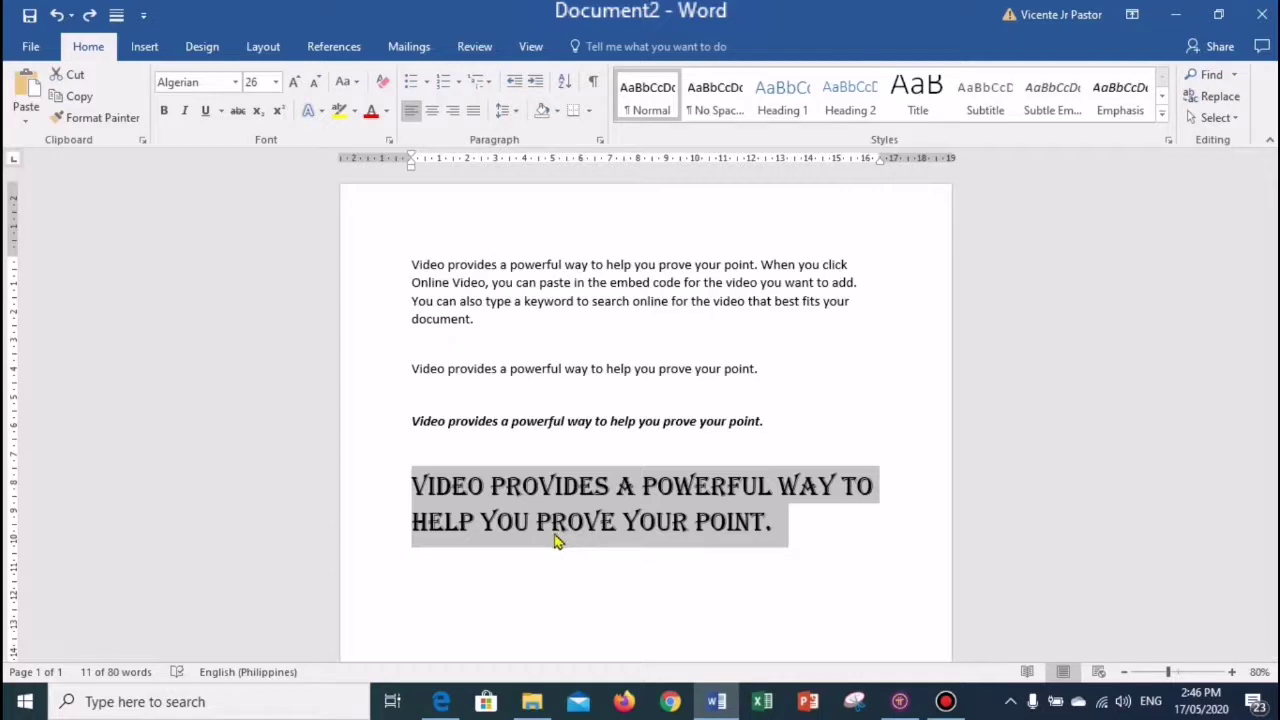
# - Select the word "Video" in the Algerian sentence and set its font color to standard red
pyautogui.click(417, 486)
pyautogui.click(434, 563)
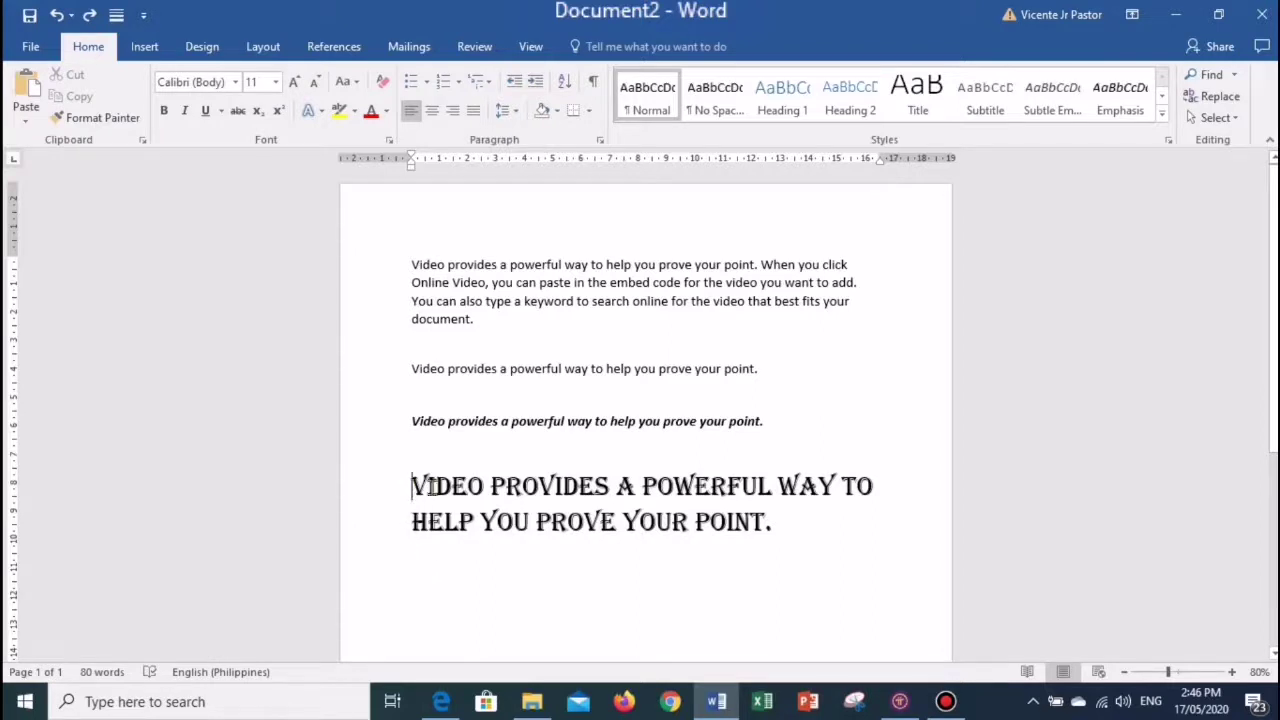
pyautogui.moveTo(415, 487); pyautogui.dragTo(484, 487)
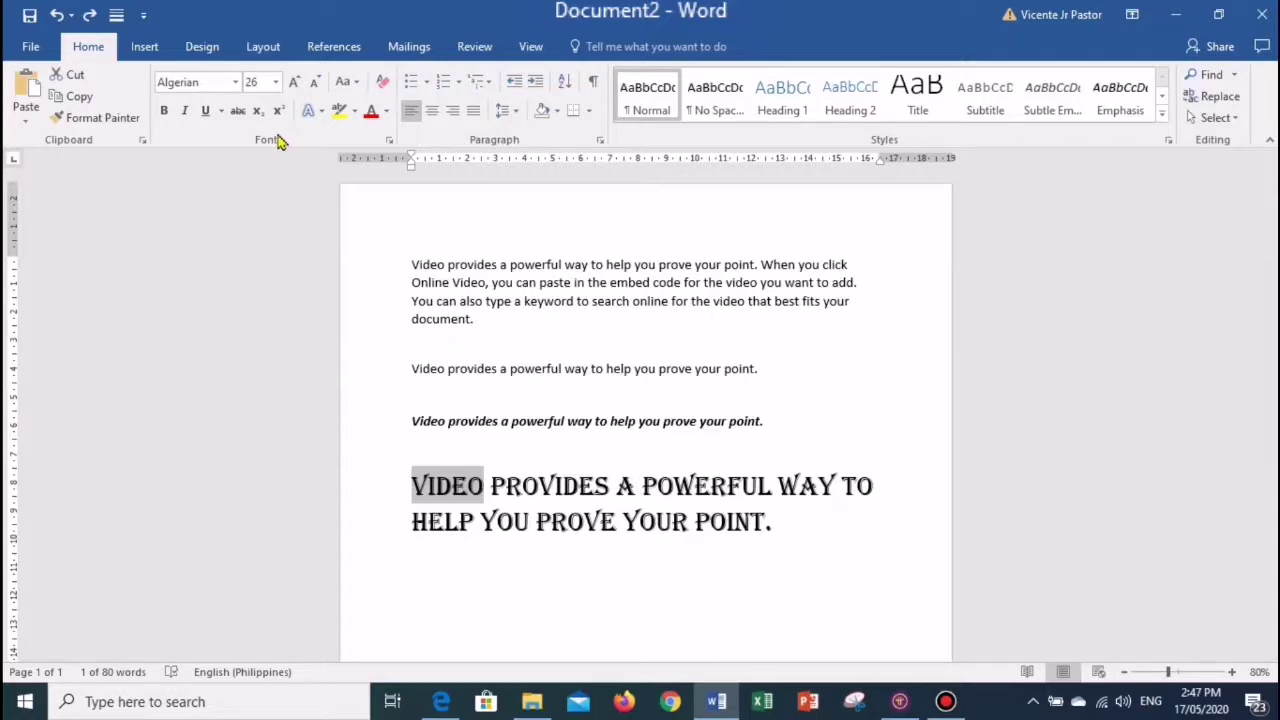
pyautogui.click(388, 112)
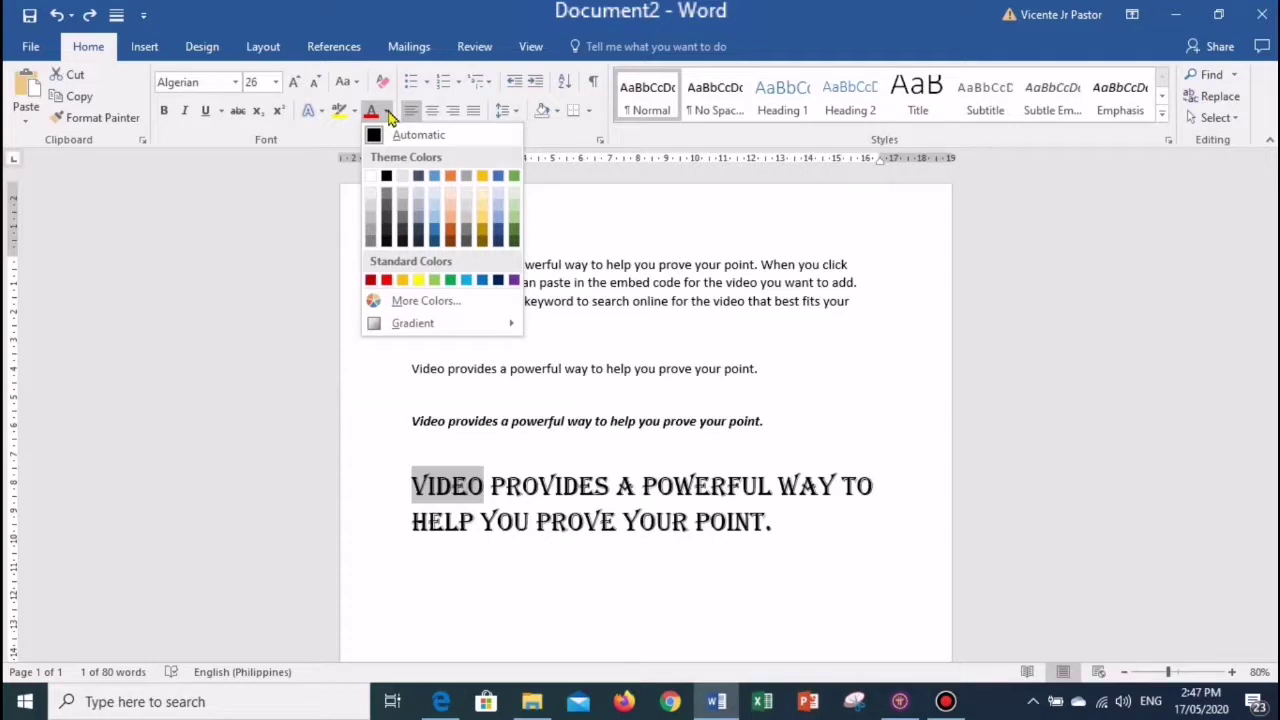
pyautogui.click(386, 280)
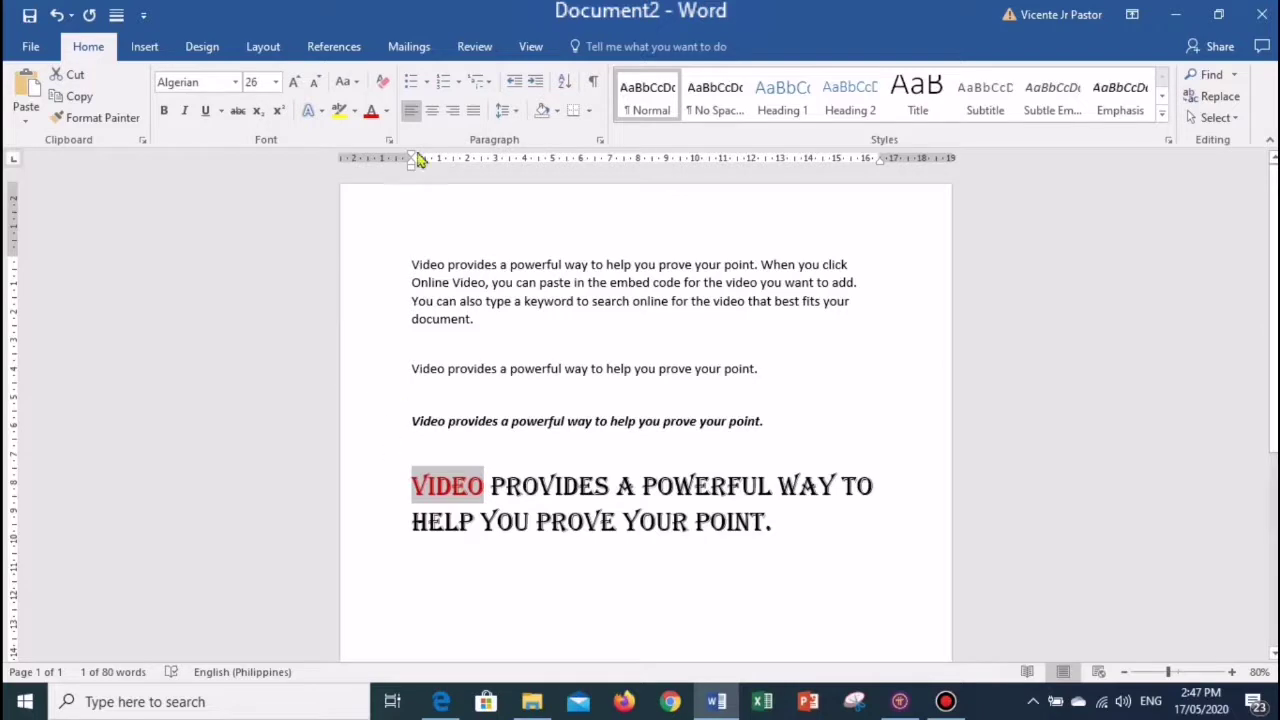
# - Examine the additional font color choices, including the standard and custom color pickers and the gradient option
pyautogui.click(386, 111)
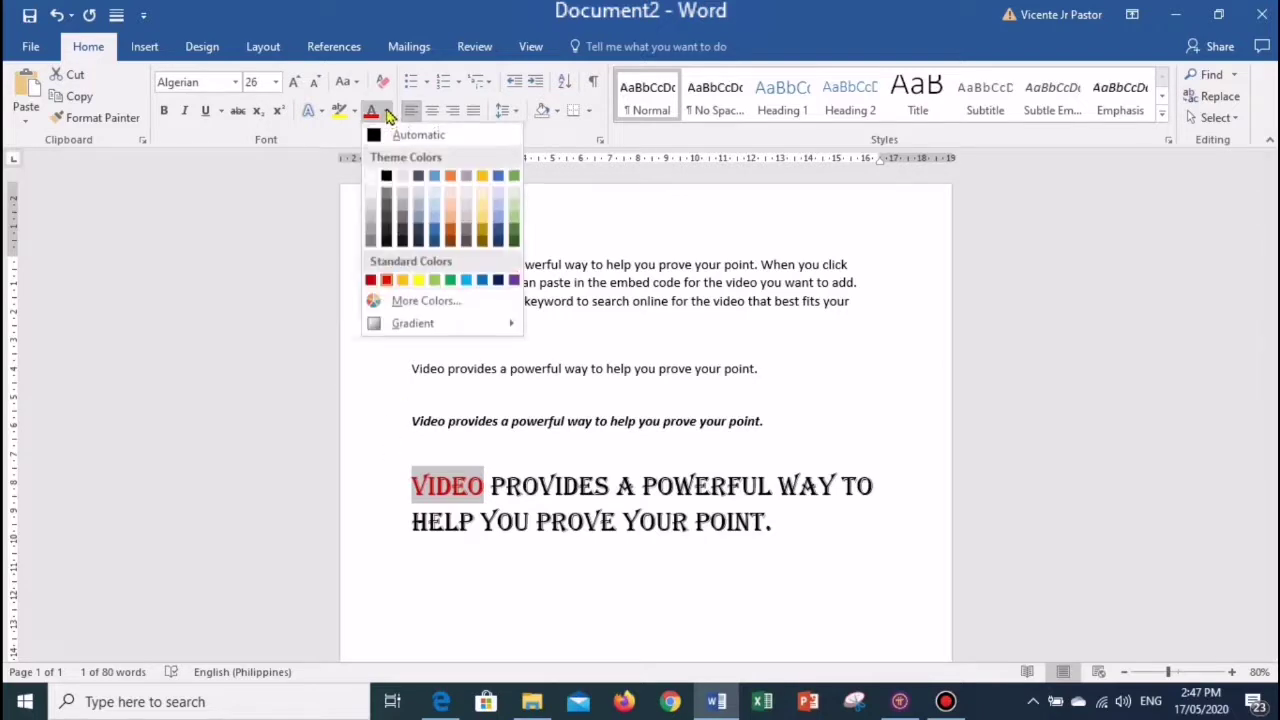
pyautogui.click(451, 304)
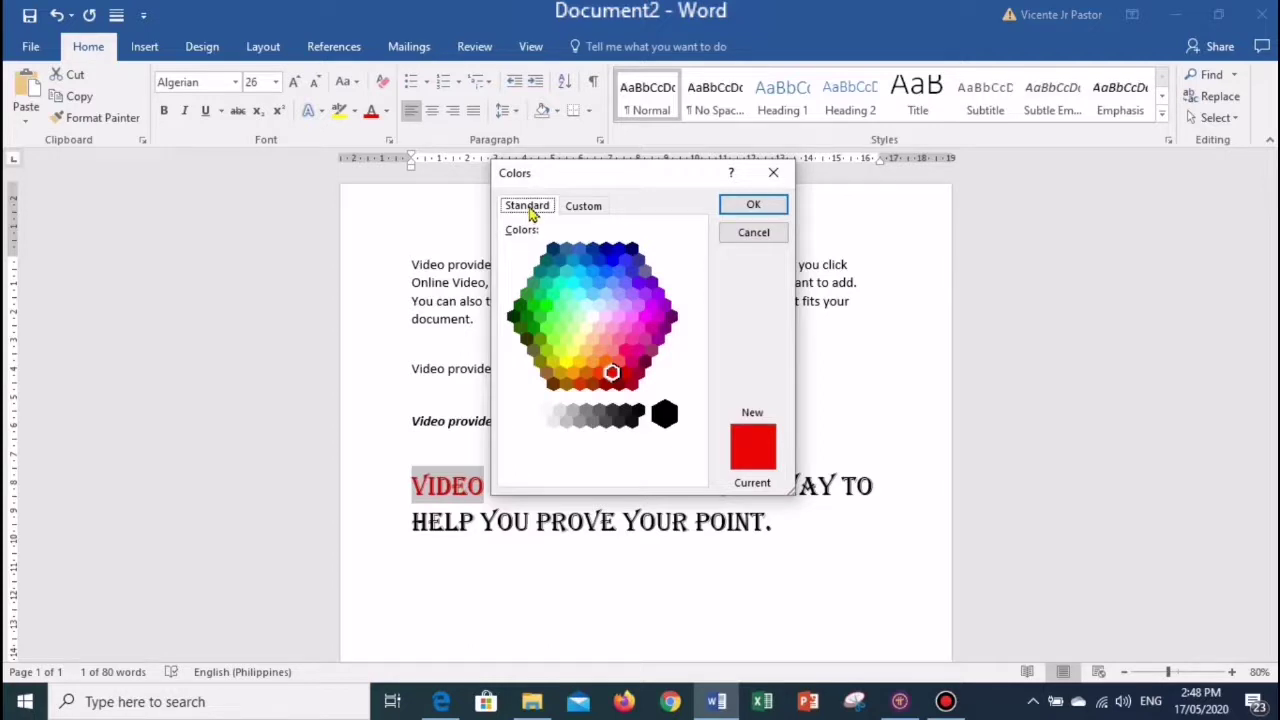
pyautogui.click(590, 212)
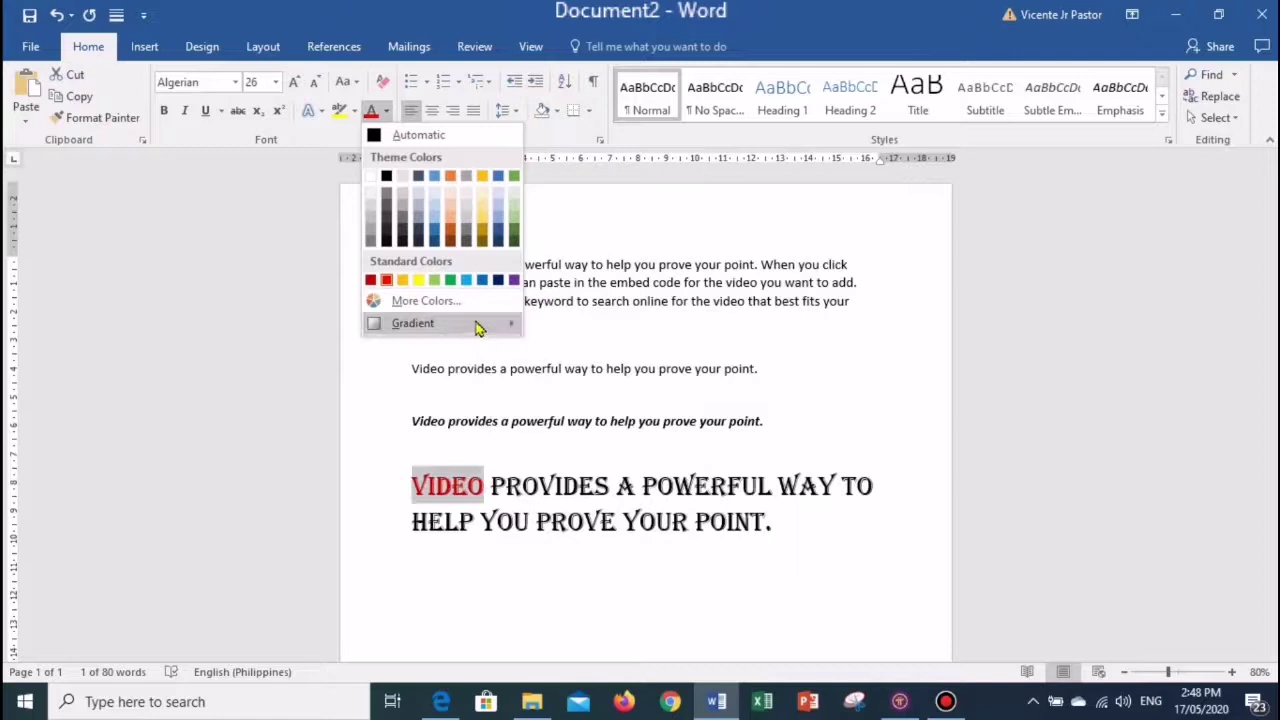
pyautogui.moveTo(474, 325)
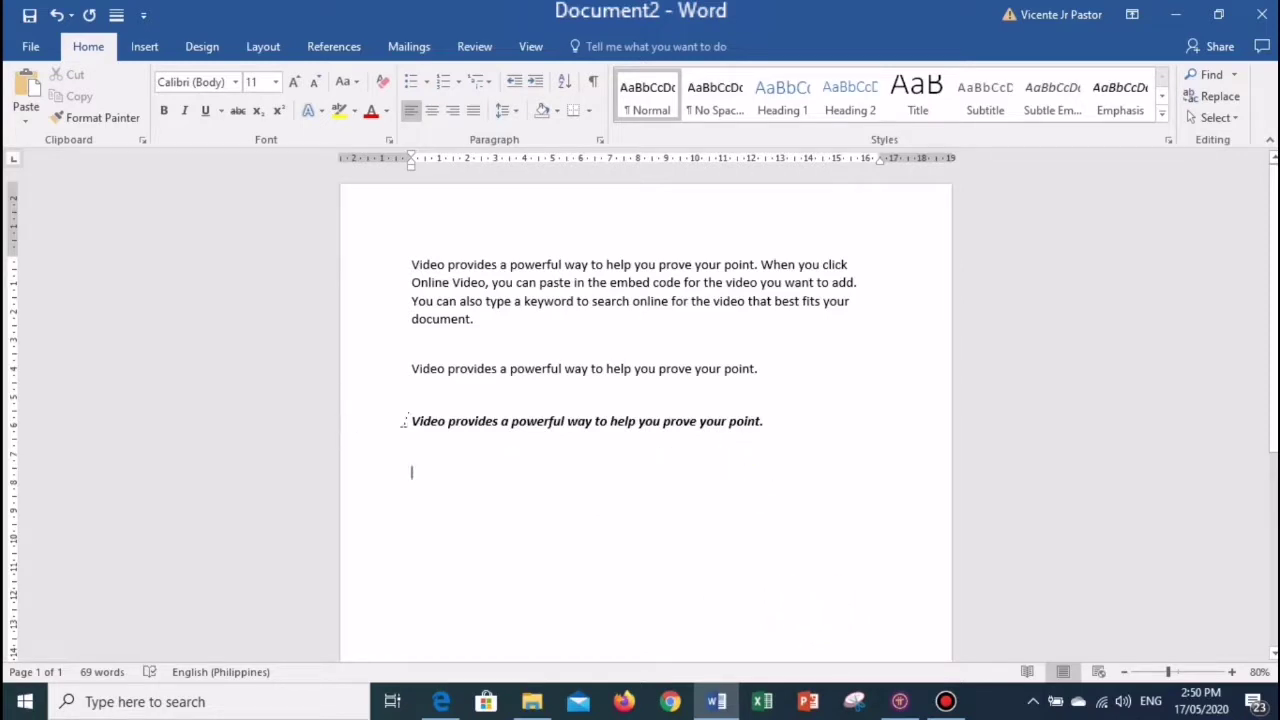
# - Select the bold italic sentence and apply Sentence case to it
pyautogui.moveTo(404, 421); pyautogui.dragTo(788, 460)
pyautogui.click(777, 409)
pyautogui.keyDown('shift'); pyautogui.click(777, 409); pyautogui.keyUp('shift')
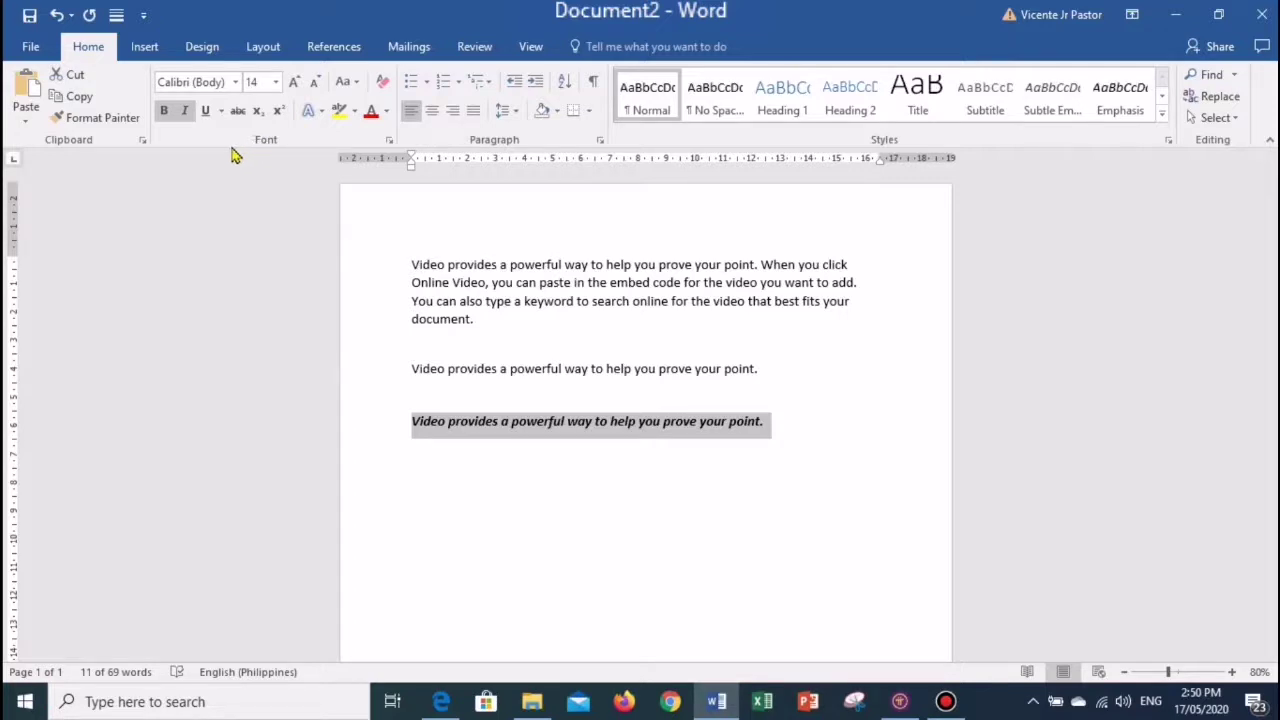
pyautogui.click(359, 88)
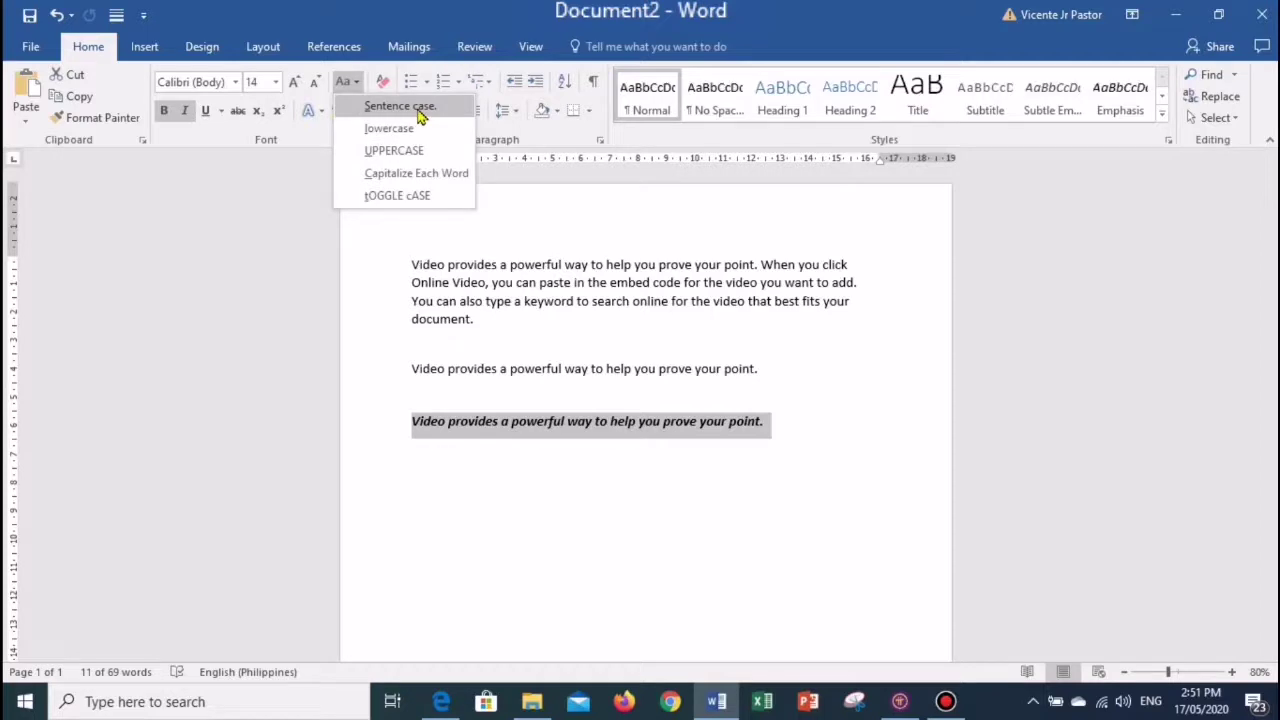
pyautogui.click(418, 110)
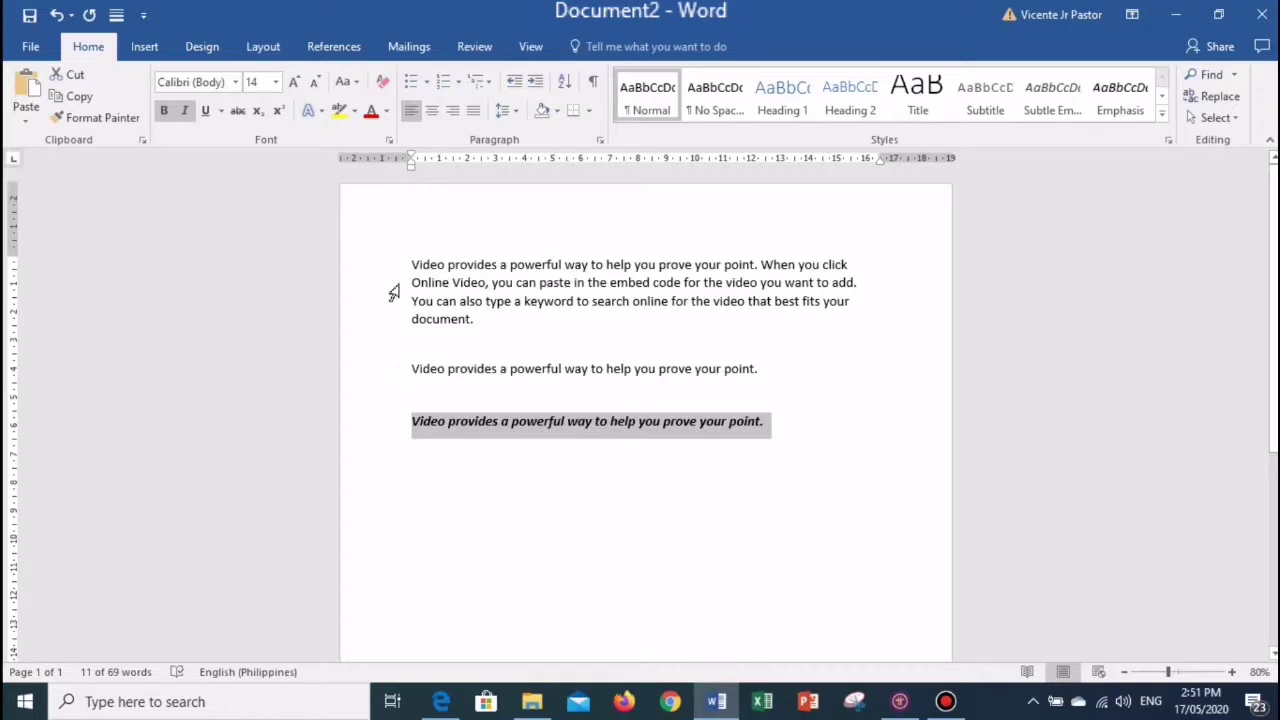
# - Change the selected sentence to lowercase and then to Capitalize Each Word
pyautogui.click(347, 81)
pyautogui.click(385, 129)
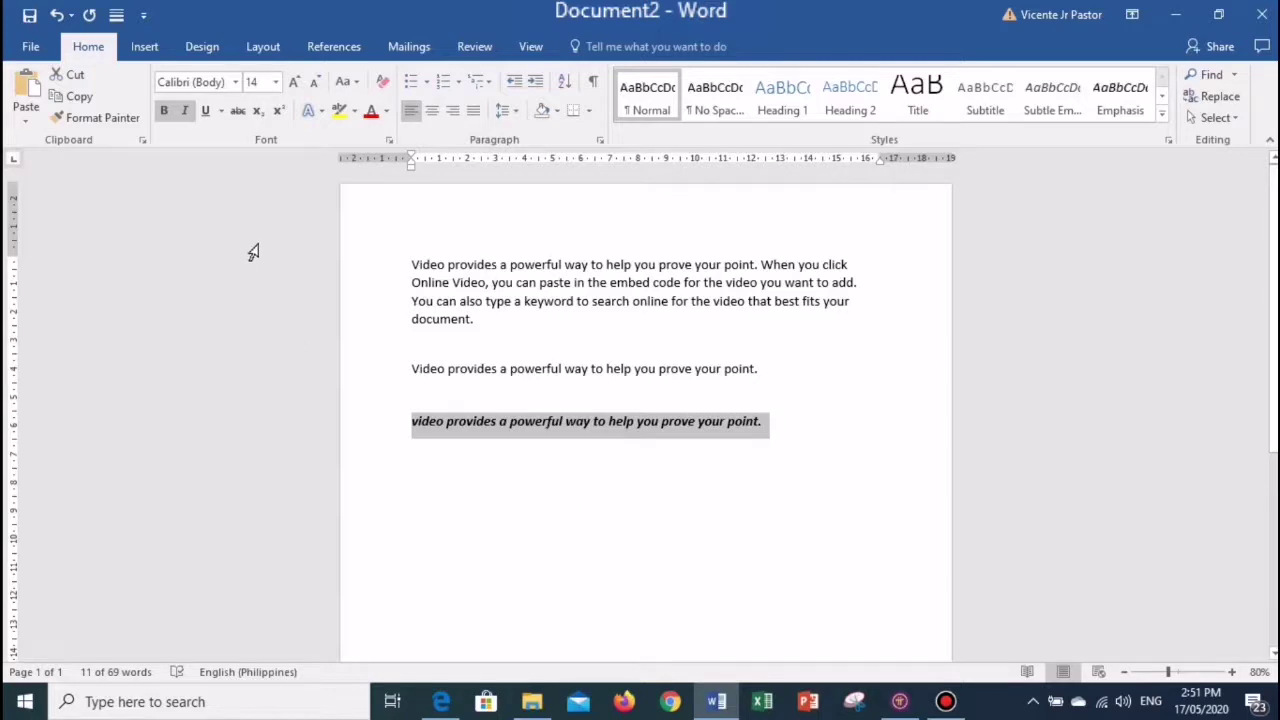
pyautogui.click(345, 81)
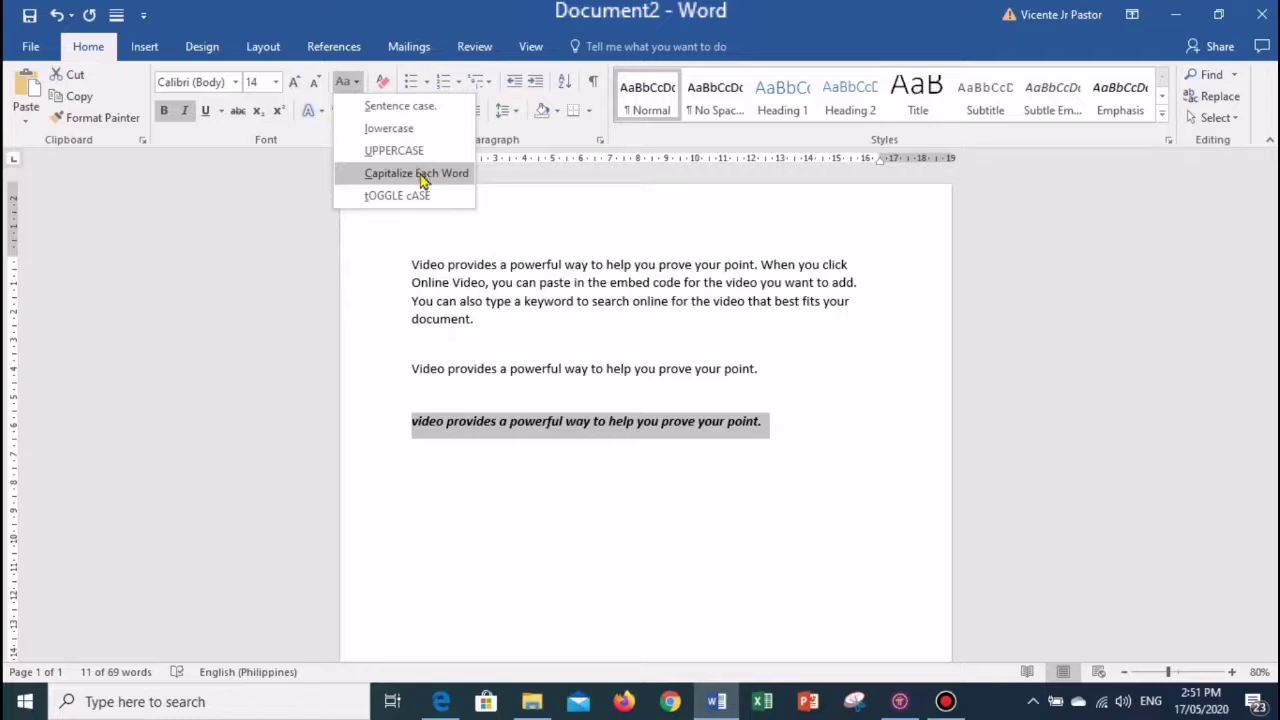
pyautogui.click(420, 174)
# - Change the selected sentence to UPPERCASE and then apply tOGGLE cASE
pyautogui.click(347, 81)
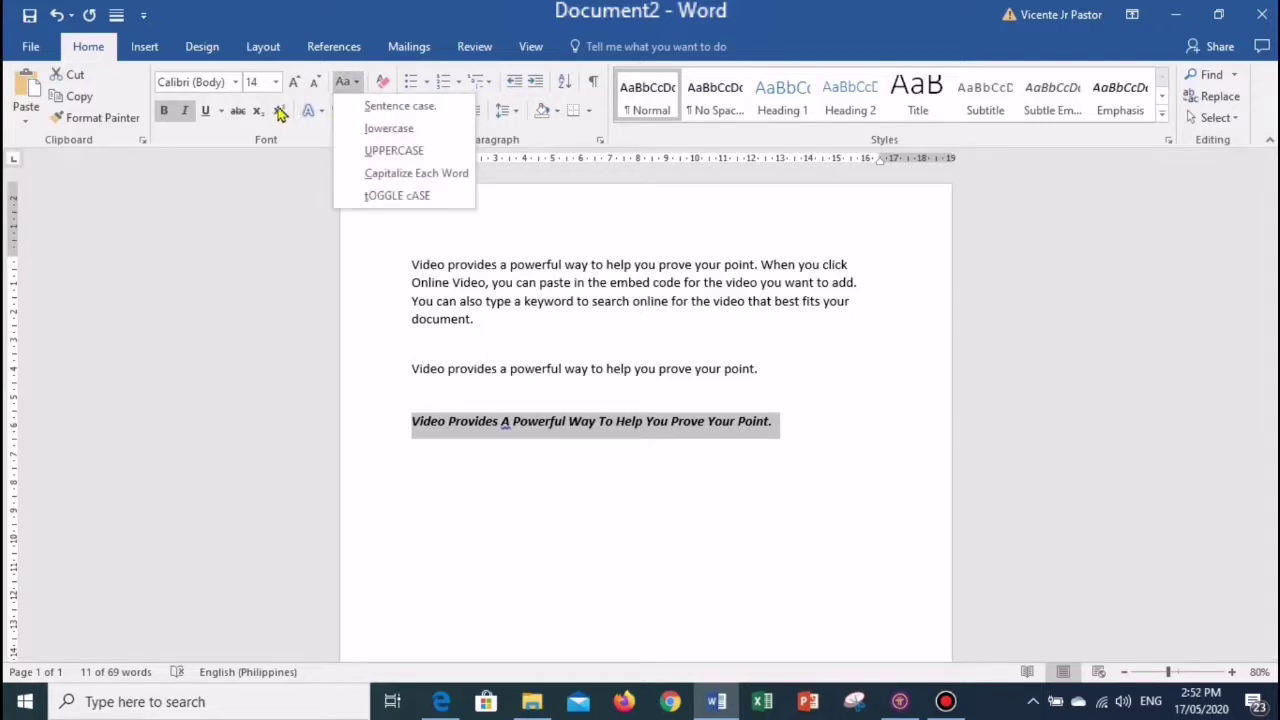
pyautogui.click(401, 152)
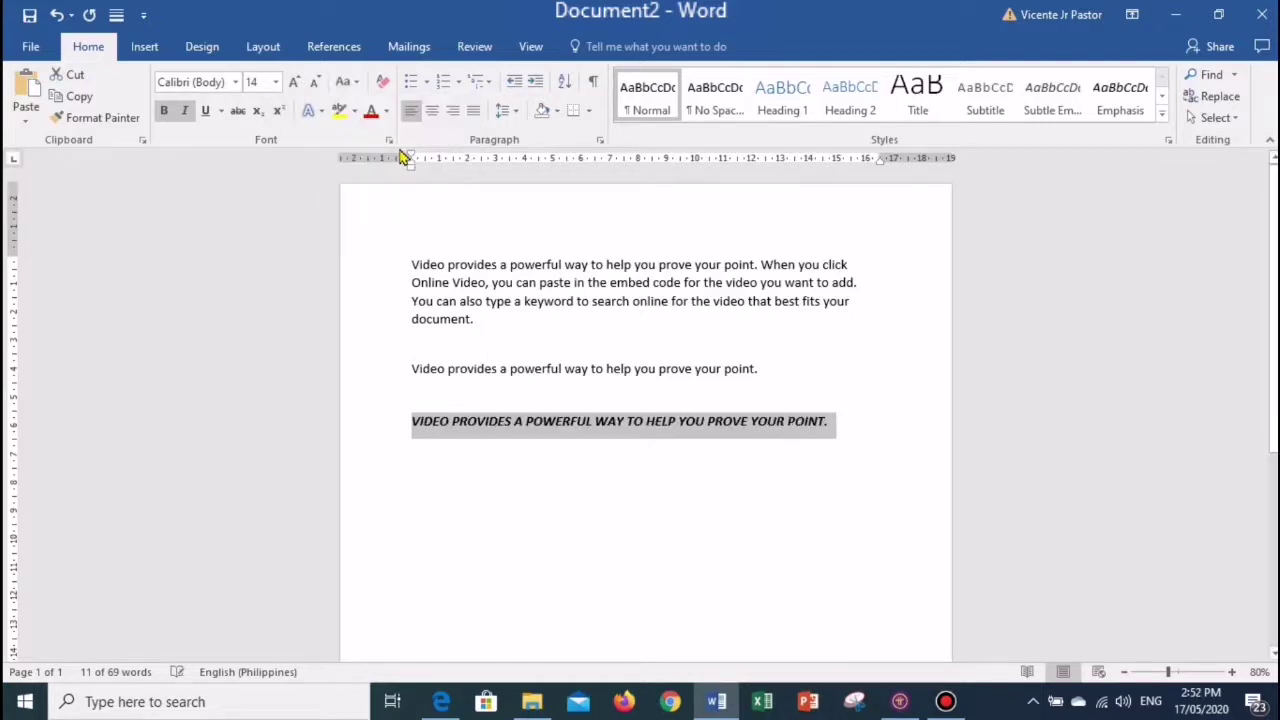
pyautogui.click(357, 82)
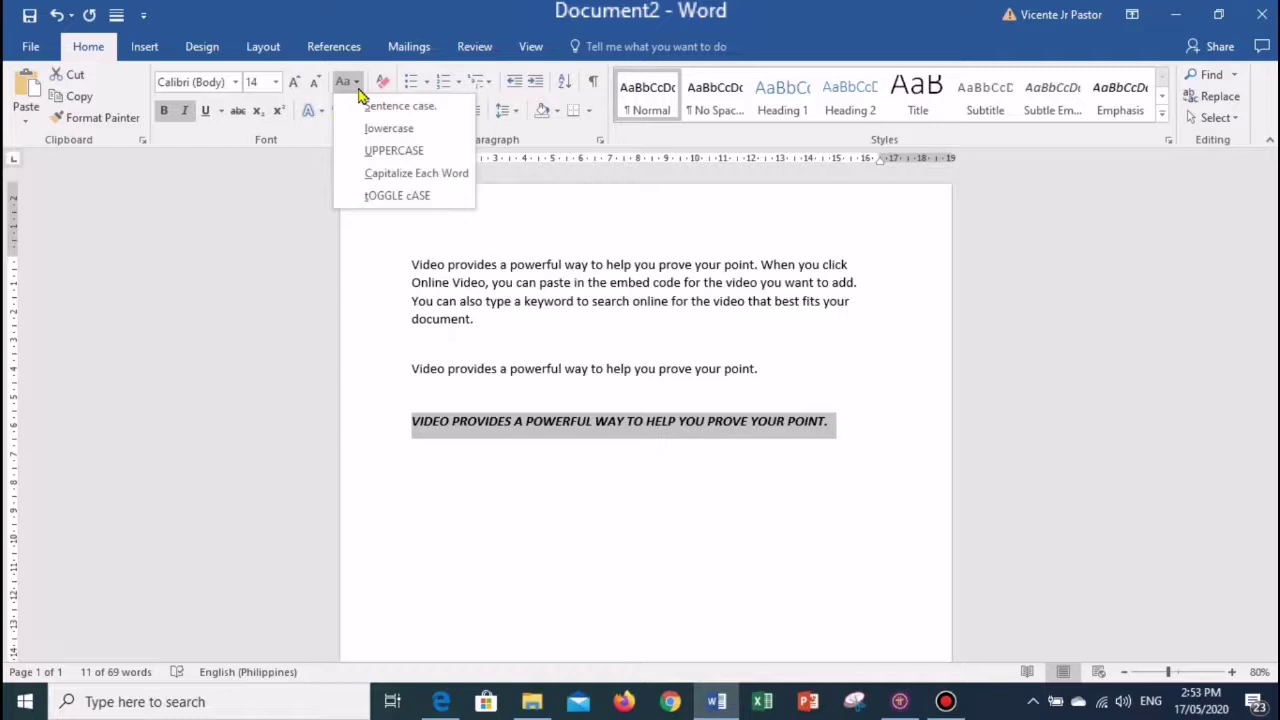
pyautogui.click(405, 196)
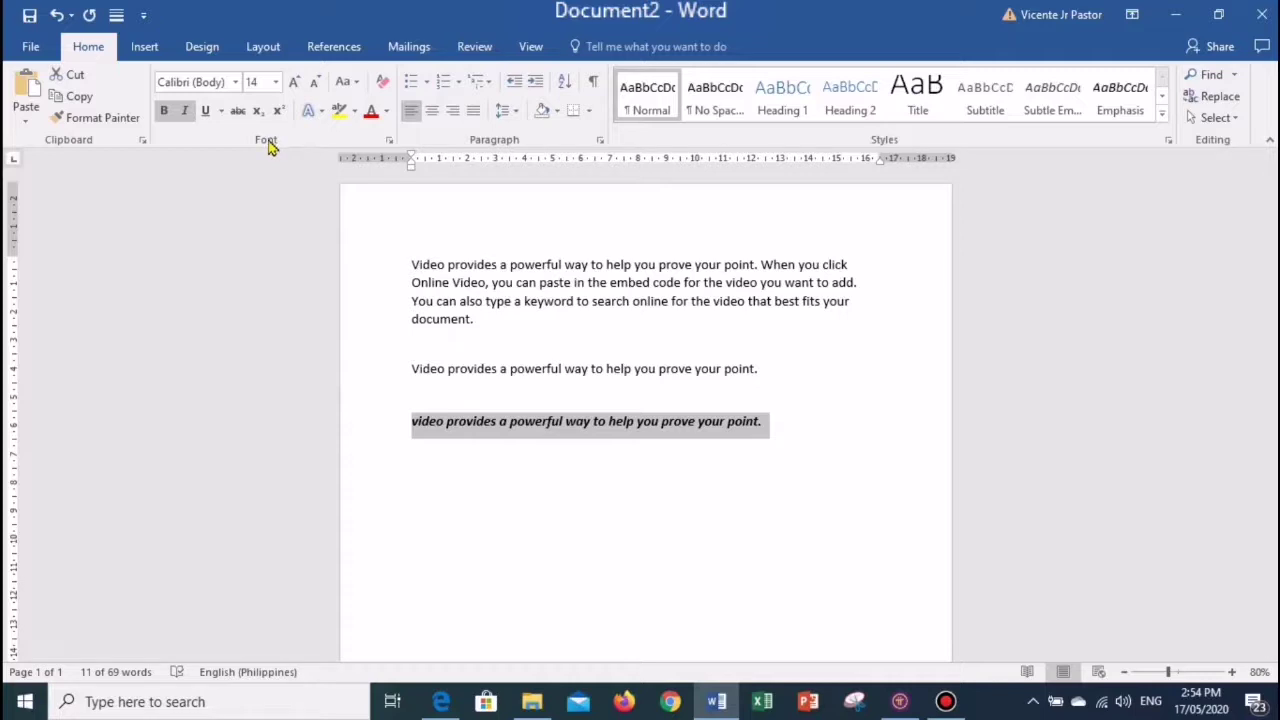
# - Apply the Small caps font effect to the selected bold italic sentence
pyautogui.click(390, 140)
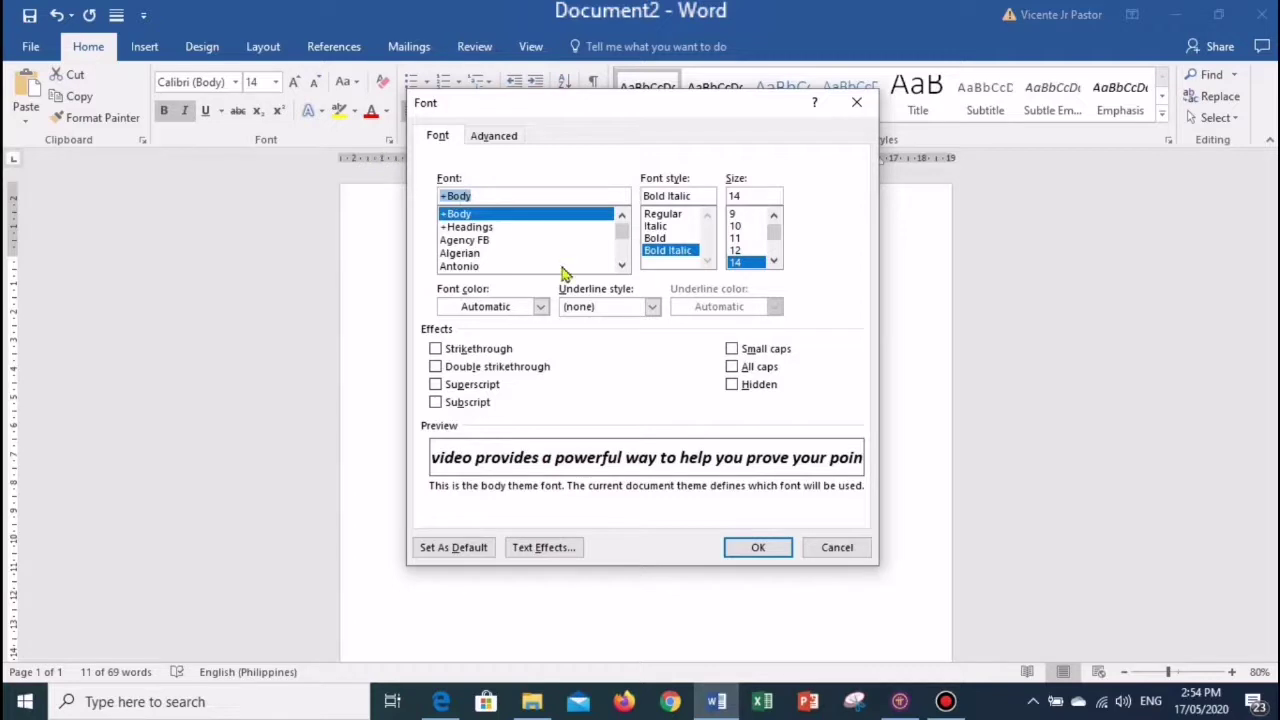
pyautogui.click(732, 350)
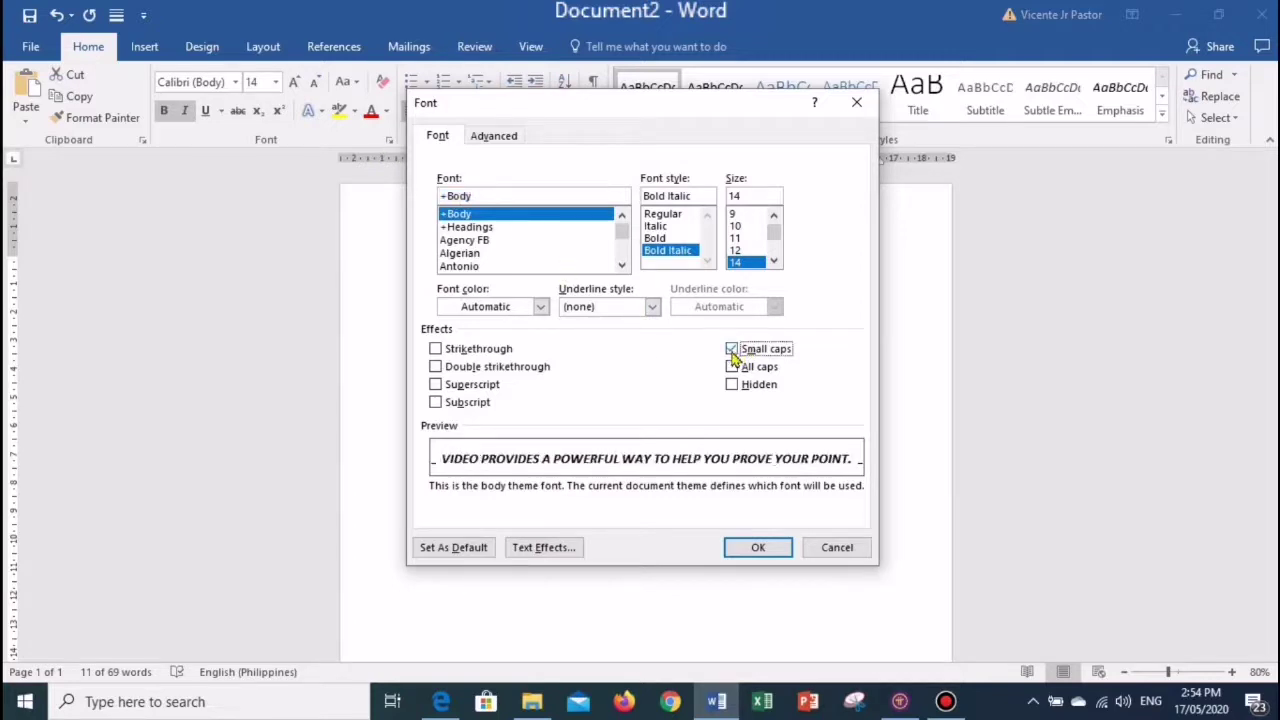
pyautogui.click(757, 548)
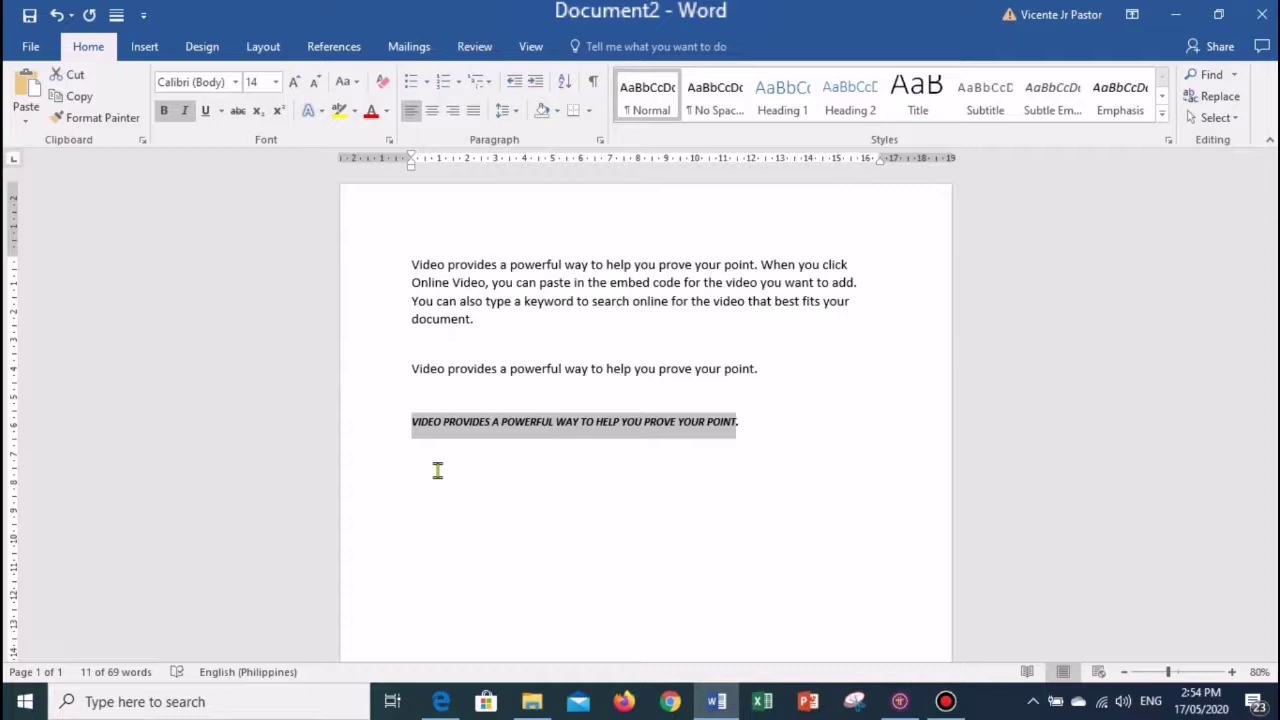
# - Cycle the letter case of the selected bold italic sentence twice, starting with lowercase
pyautogui.hotkey('shift', 'F3')
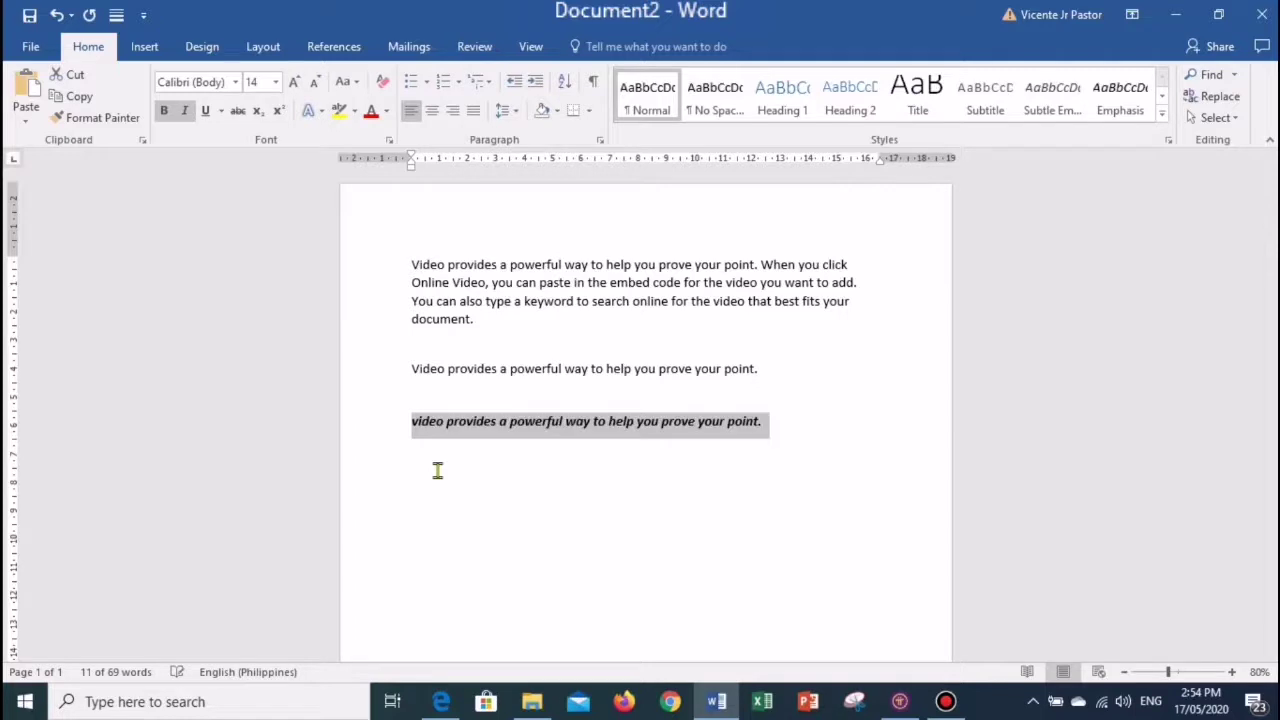
pyautogui.hotkey('shift', 'F3')
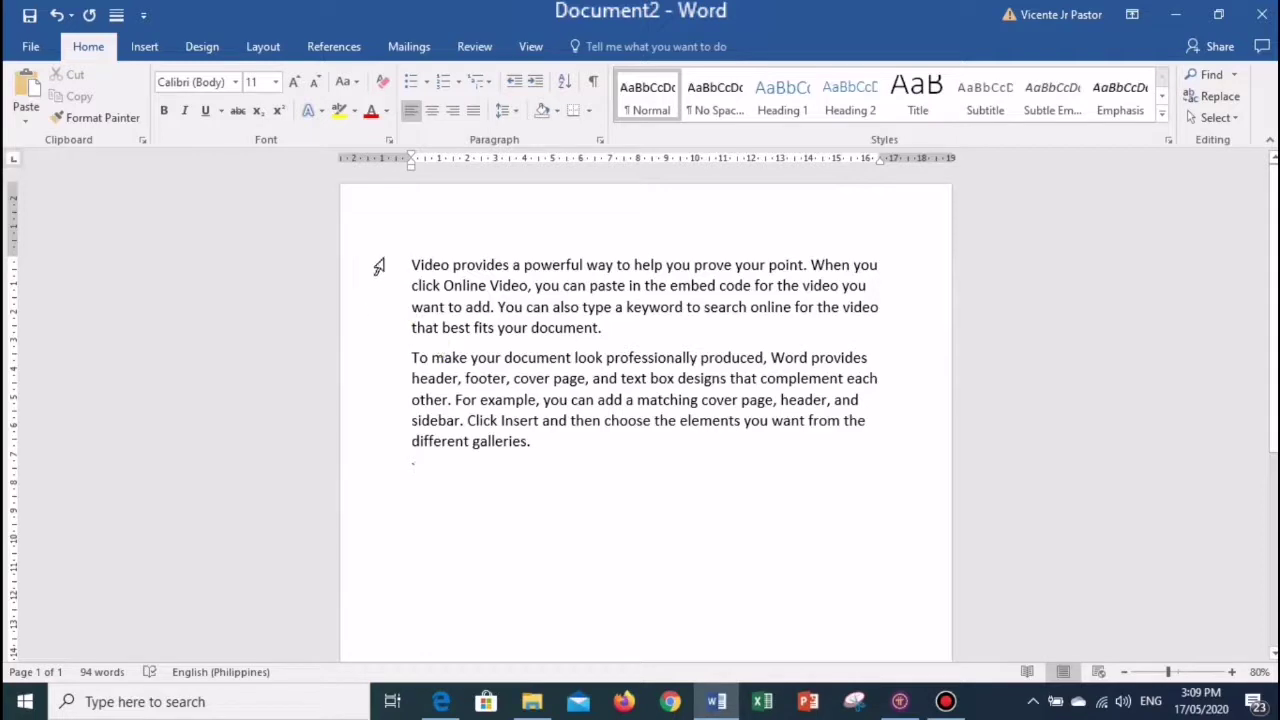
# - Select the first paragraph, beginning "Video provides", and switch its alignment through centered and right to justified
pyautogui.moveTo(409, 264); pyautogui.dragTo(646, 337)
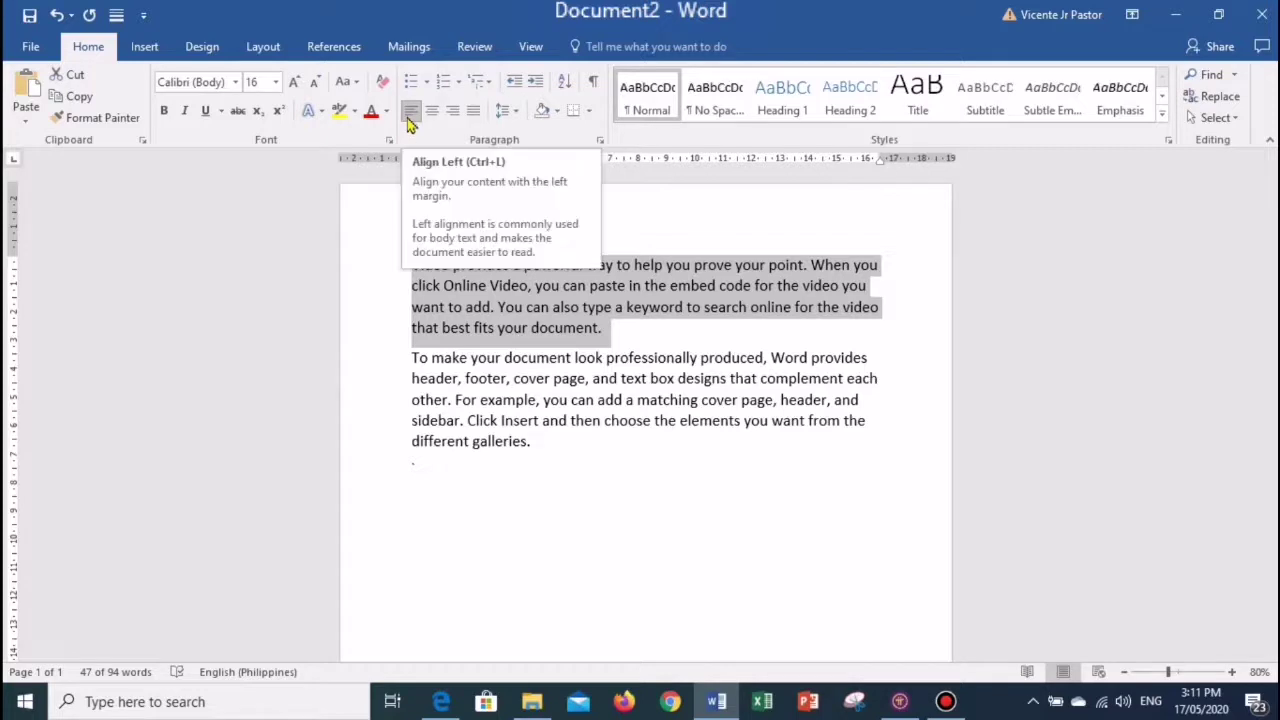
pyautogui.click(432, 113)
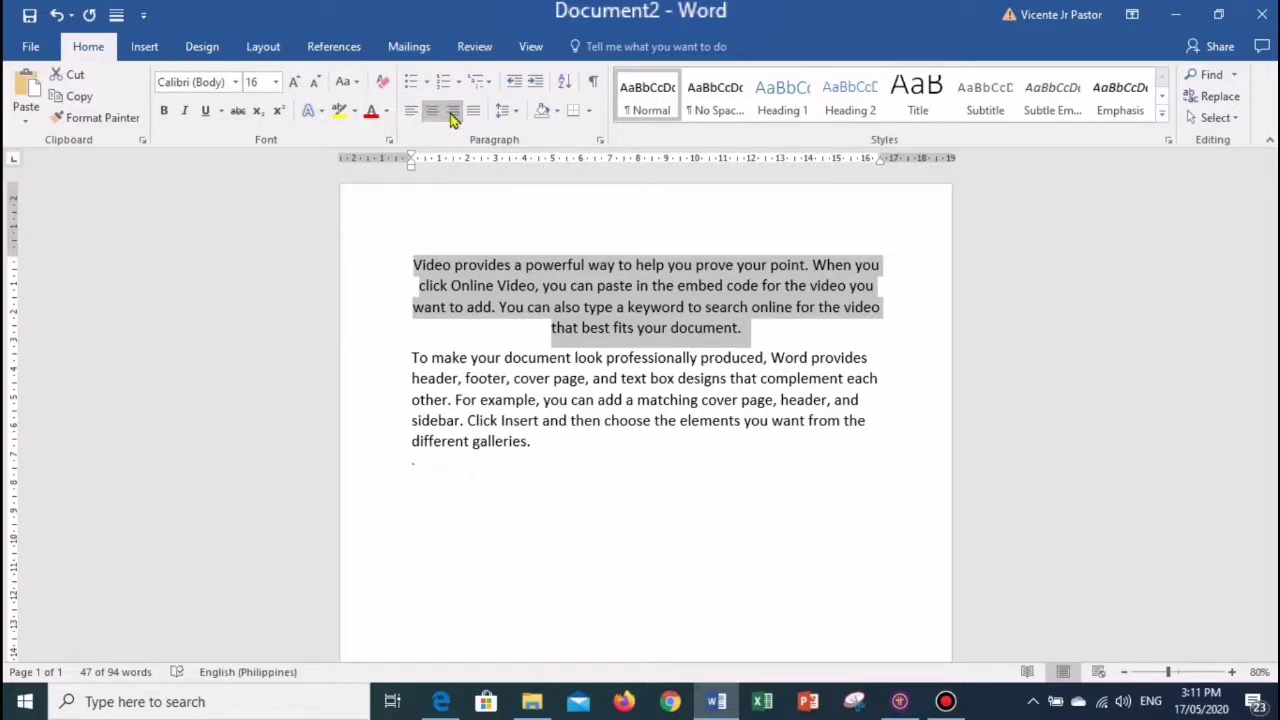
pyautogui.click(452, 115)
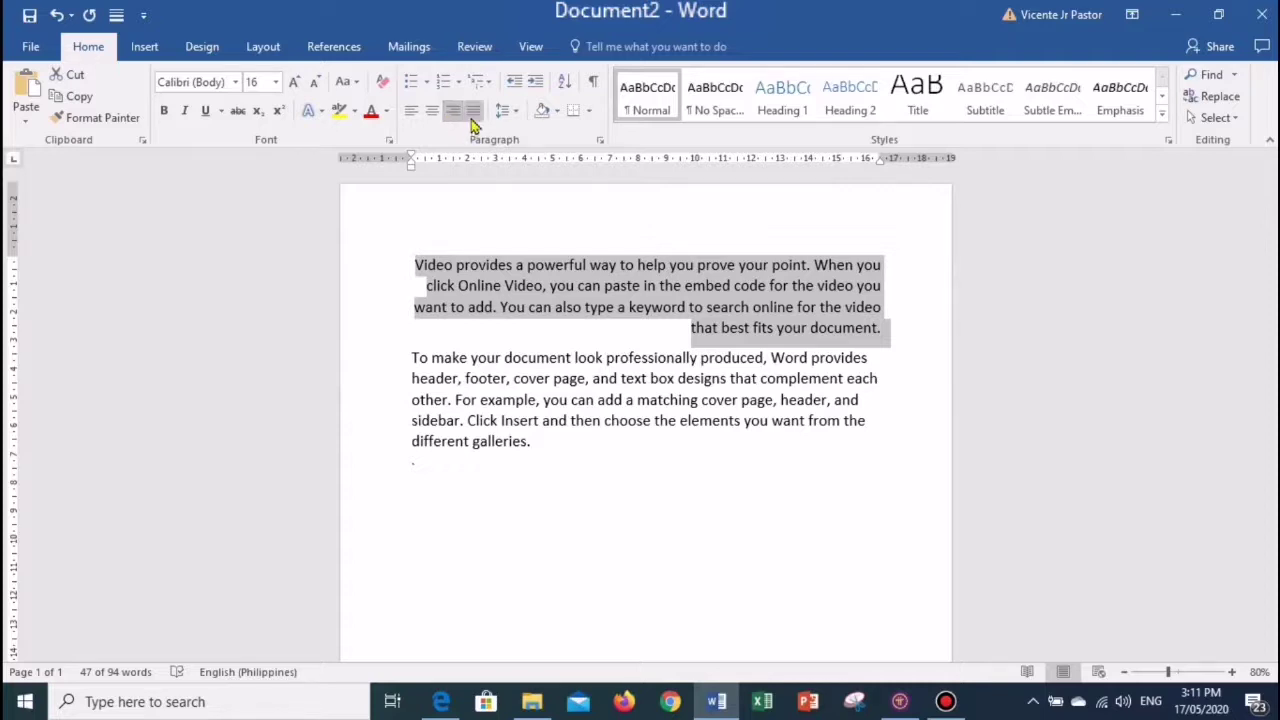
pyautogui.click(474, 112)
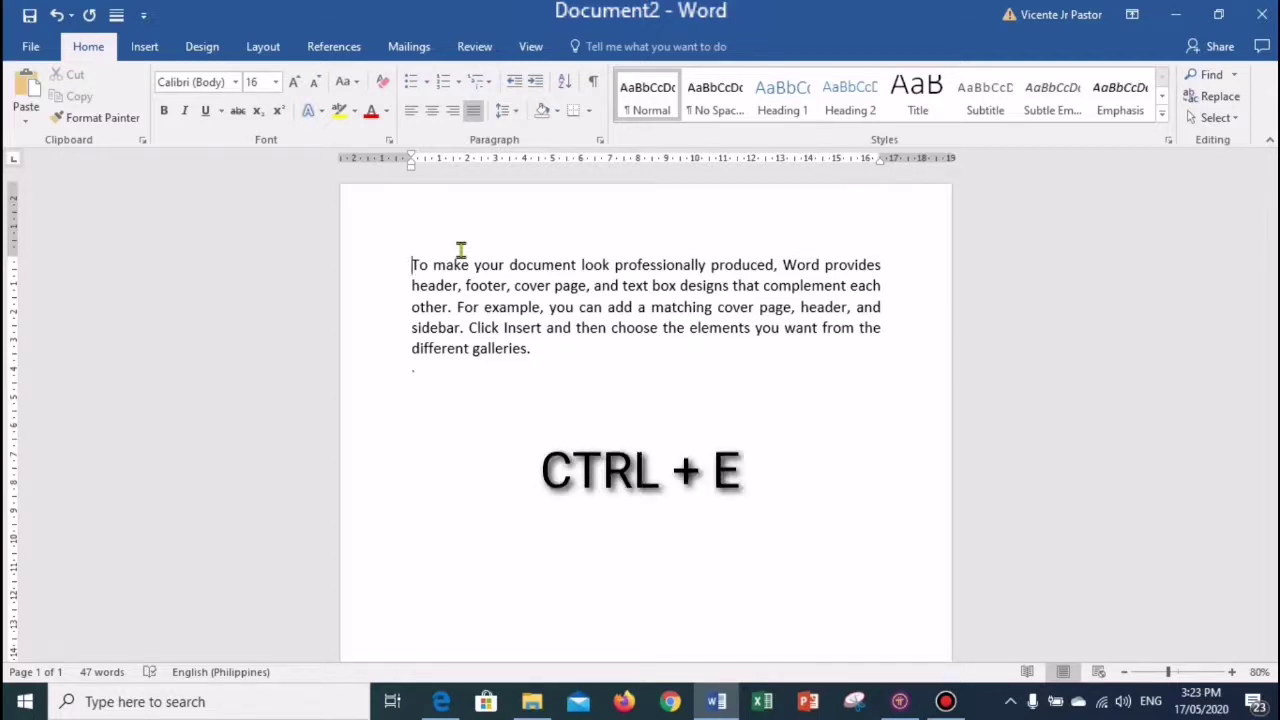
# - Cycle the alignment of the paragraph beginning "To make your document" through centered, left and right, ending with justified
pyautogui.hotkey('ctrl', 'e')
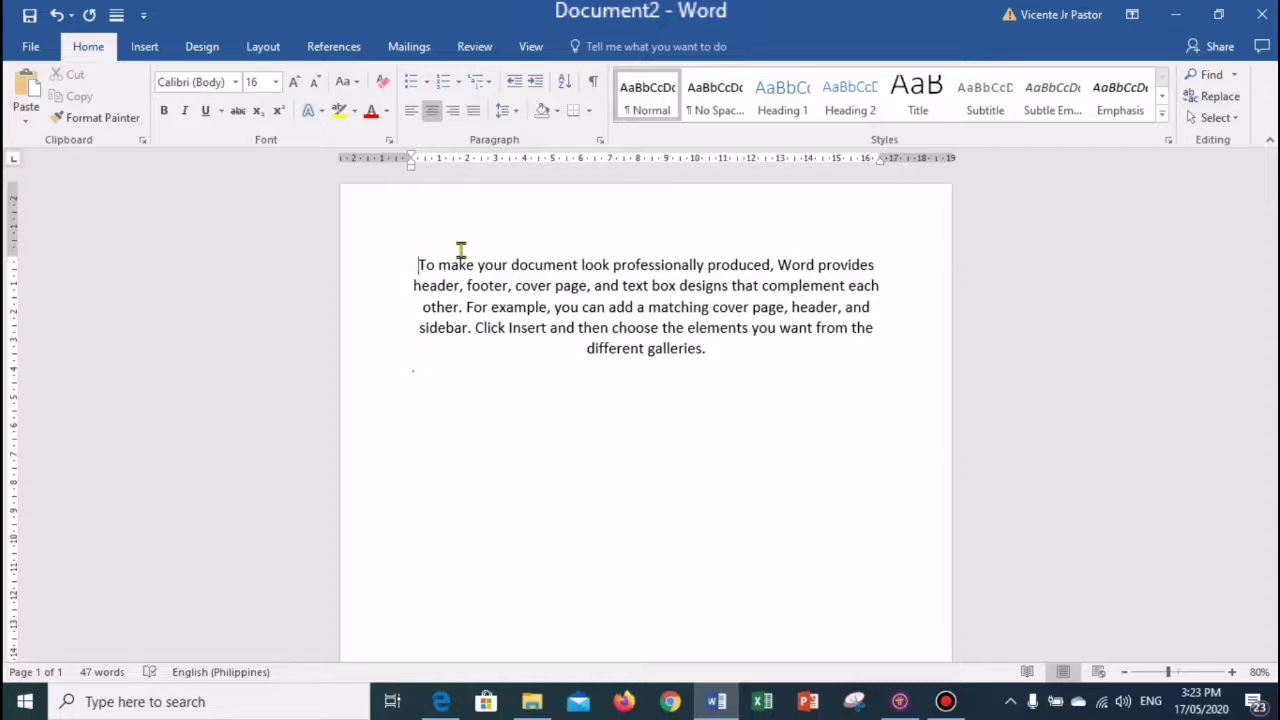
pyautogui.hotkey('ctrl', 'l')
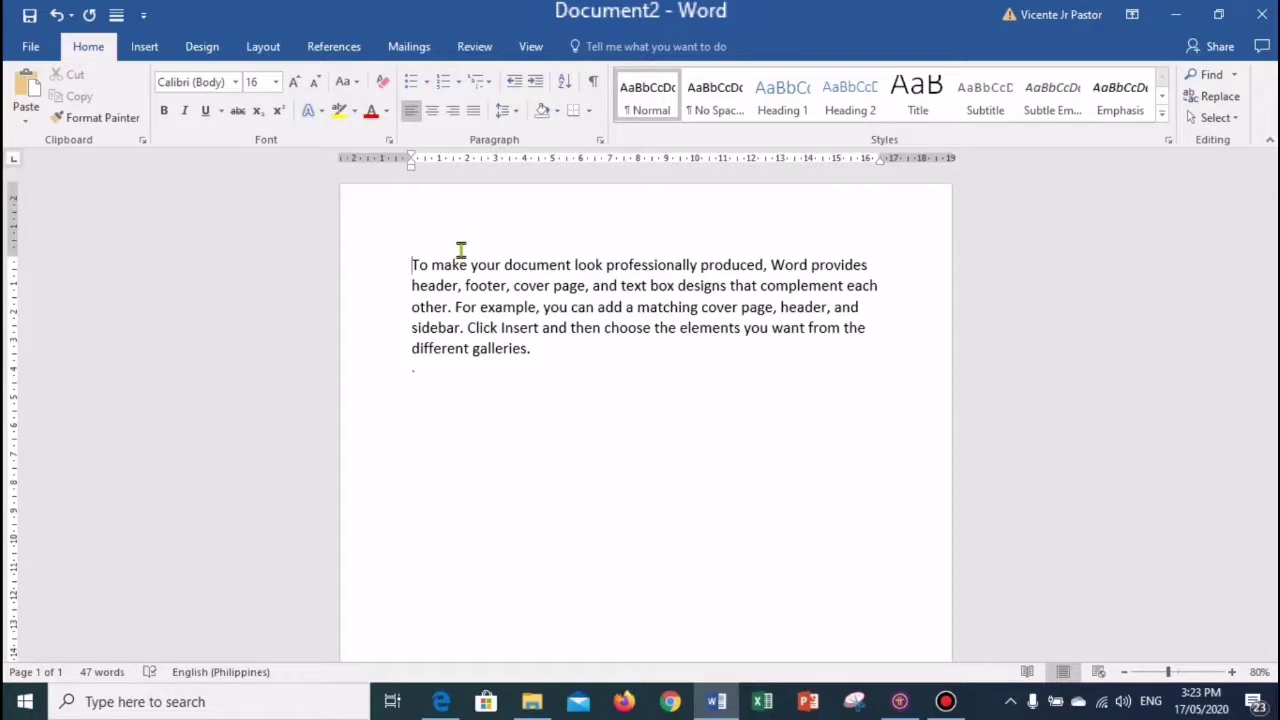
pyautogui.hotkey('ctrl', 'r')
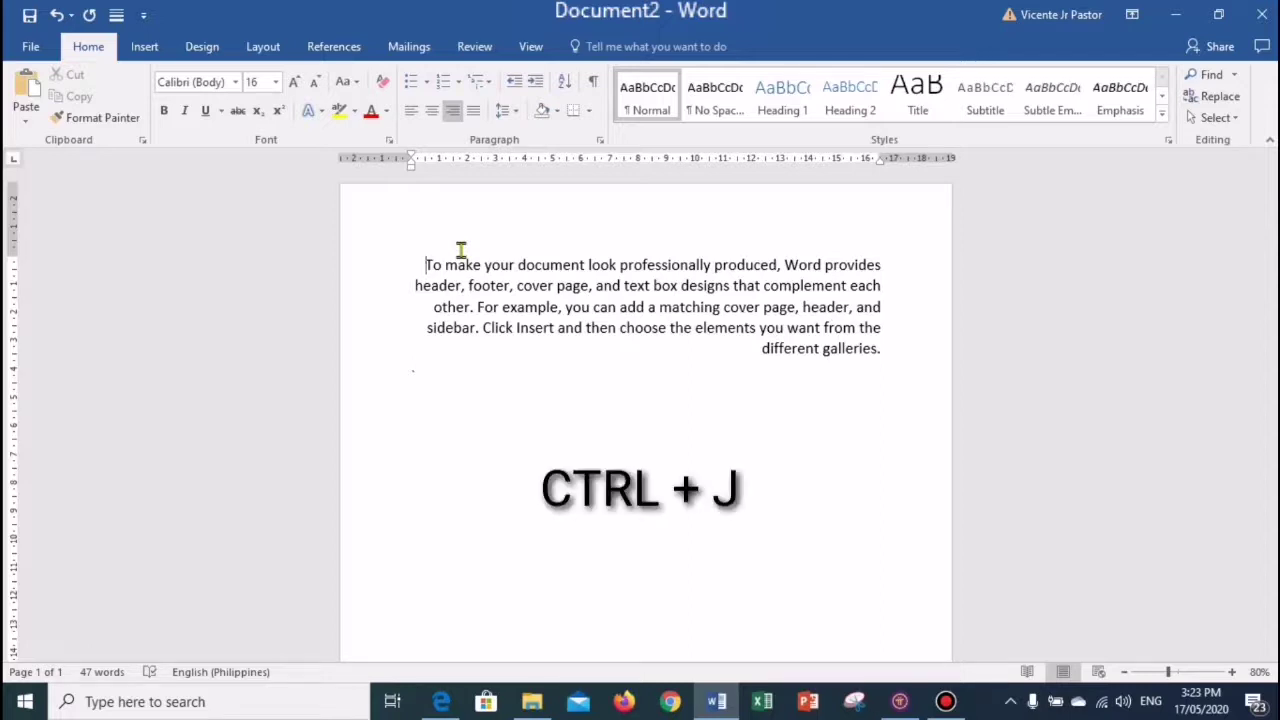
pyautogui.hotkey('ctrl', 'j')
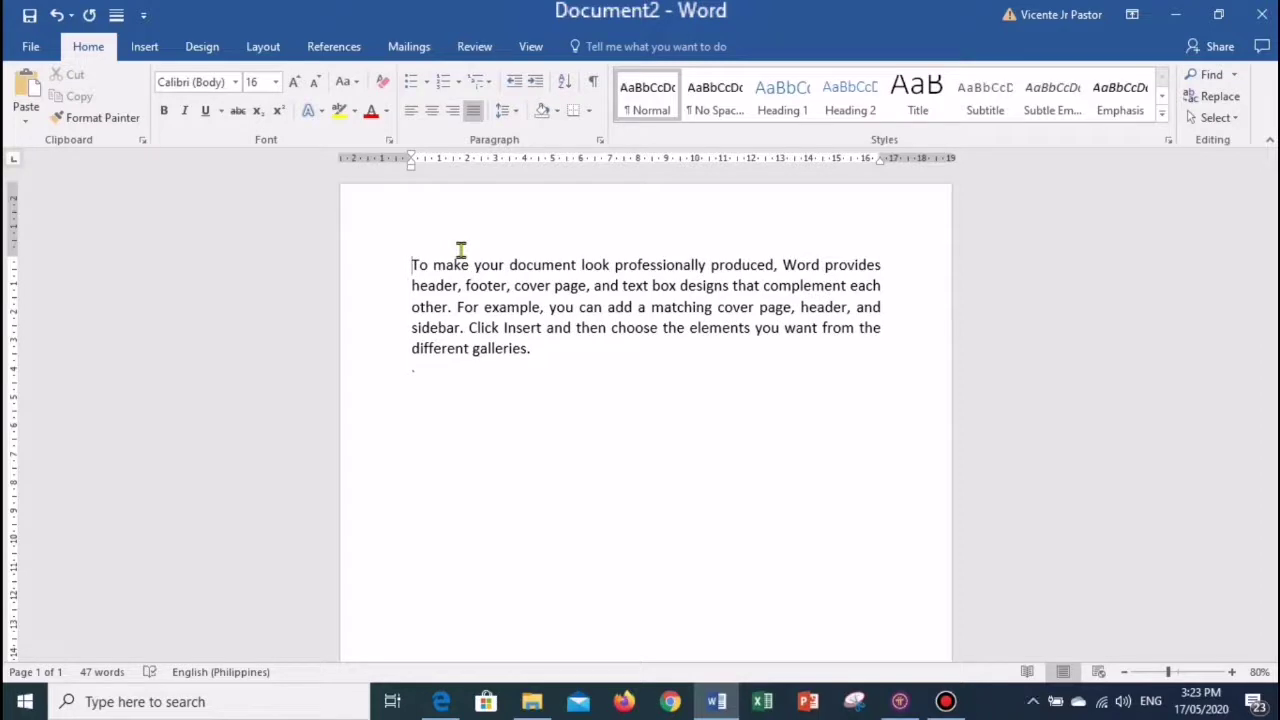